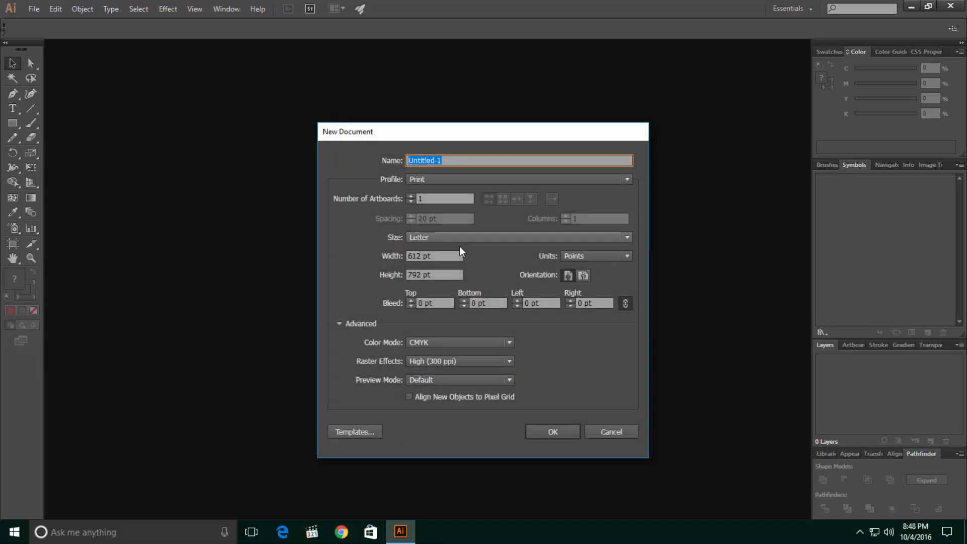
Step: Create a new document in pixels, 400 px wide and 450 px high, switched to landscape orientation
double_click(425, 255)
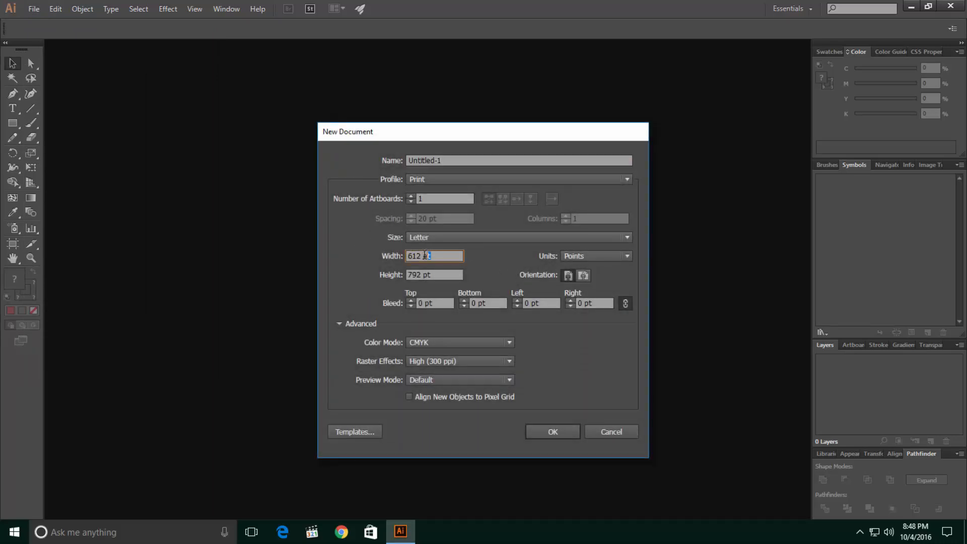
click(577, 254)
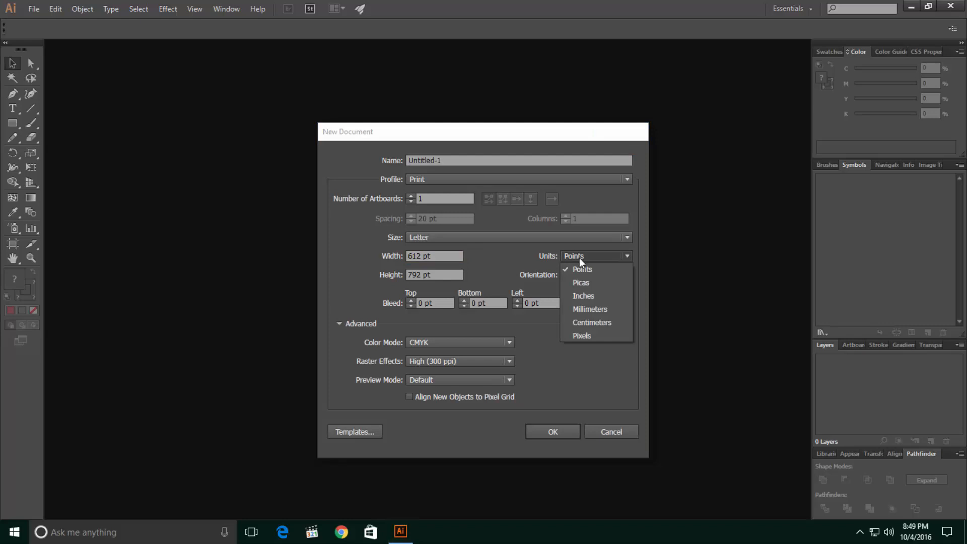
click(591, 335)
drag(451, 256, 382, 255)
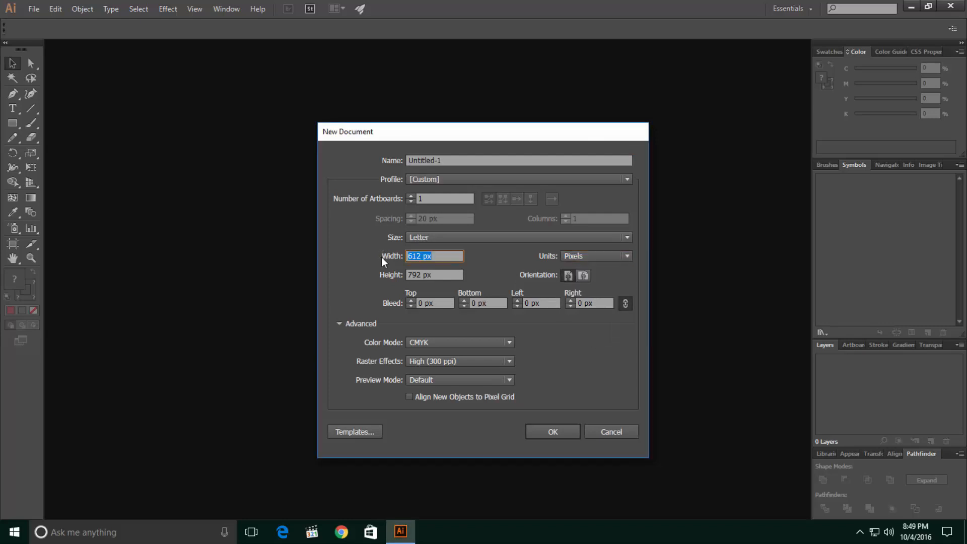
text(400)
drag(439, 273, 399, 275)
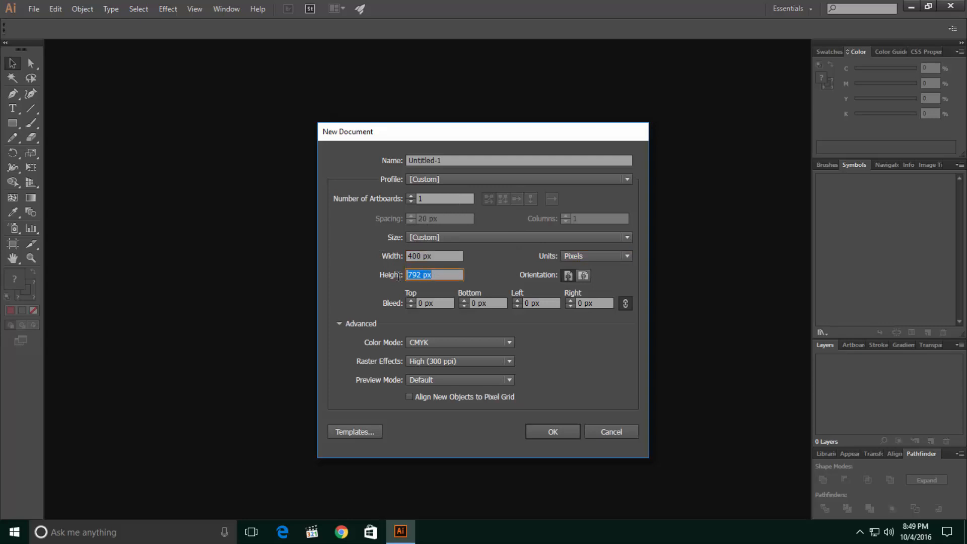
text(450)
click(585, 276)
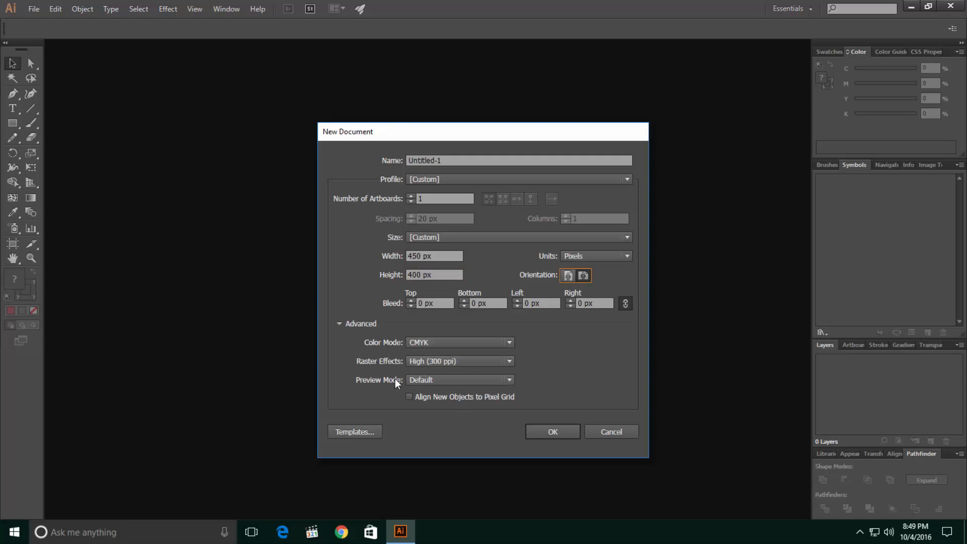
click(561, 432)
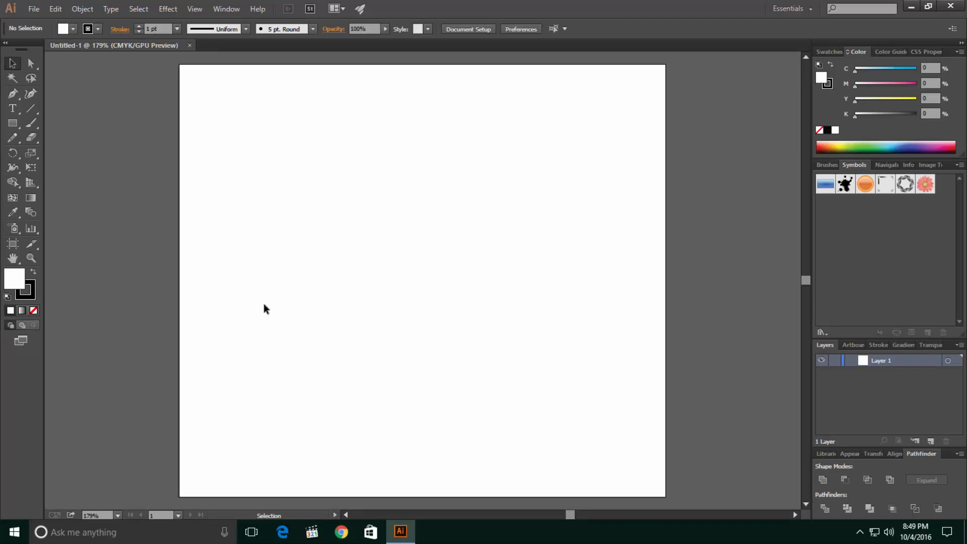
Step: Draw a 450 by 400 px rectangle covering the whole artboard and fill it with orange, C=0 M=50 Y=100 K=0
key(m)
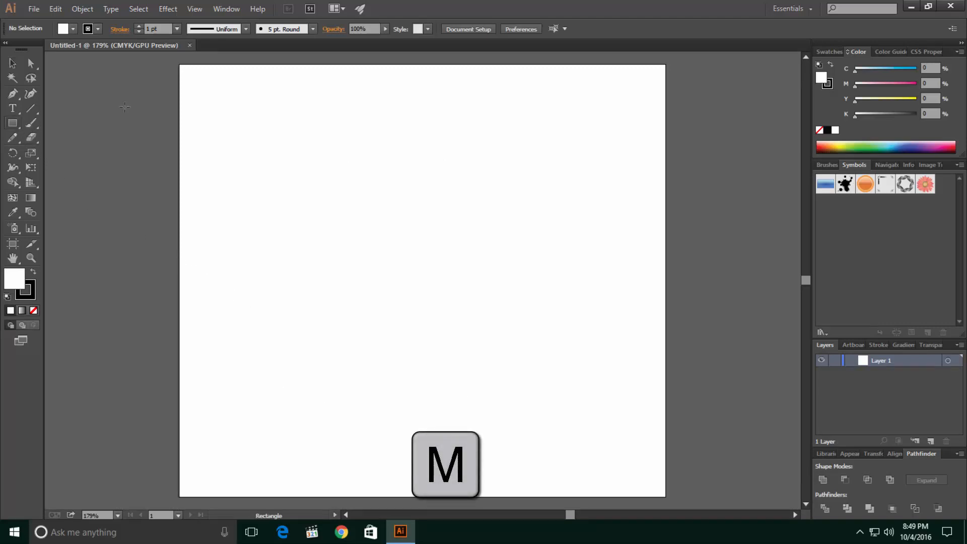
drag(180, 64, 666, 497)
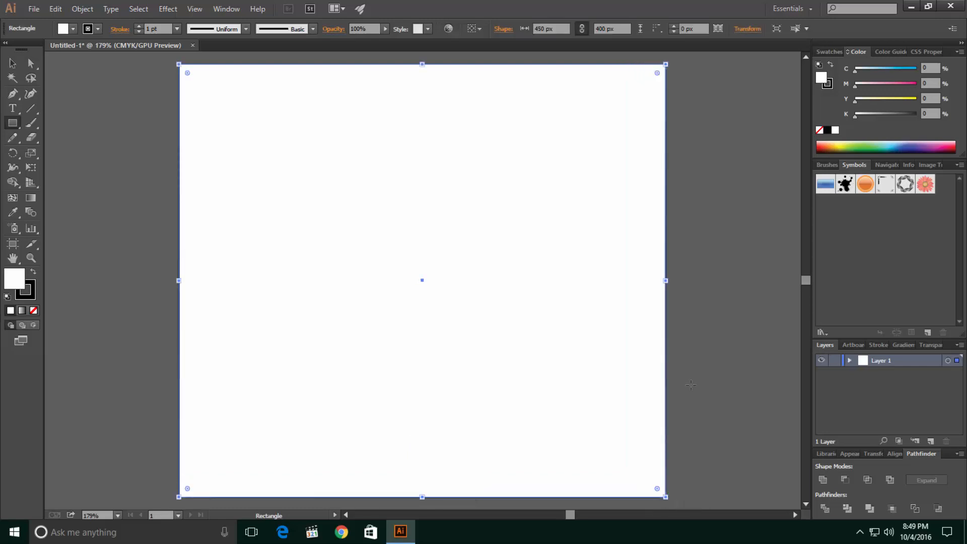
click(829, 52)
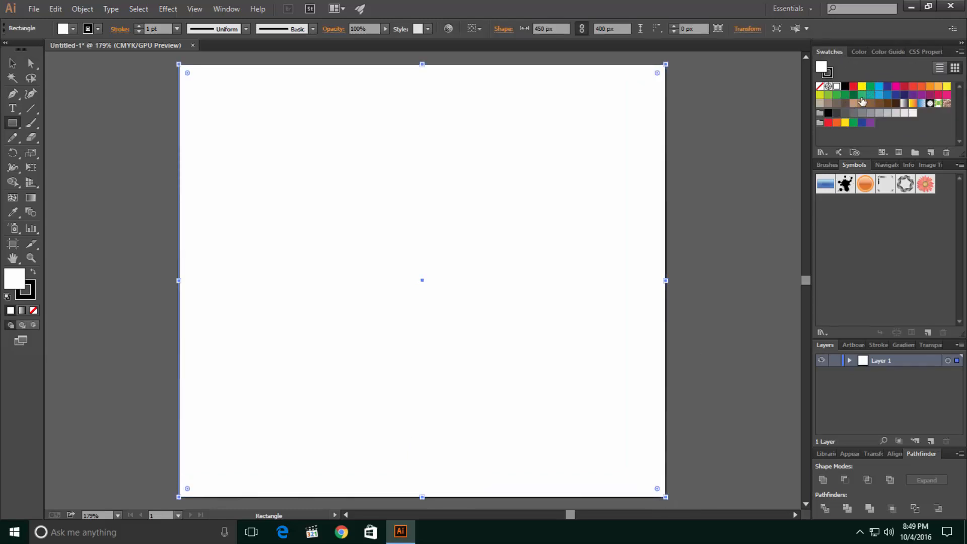
click(929, 87)
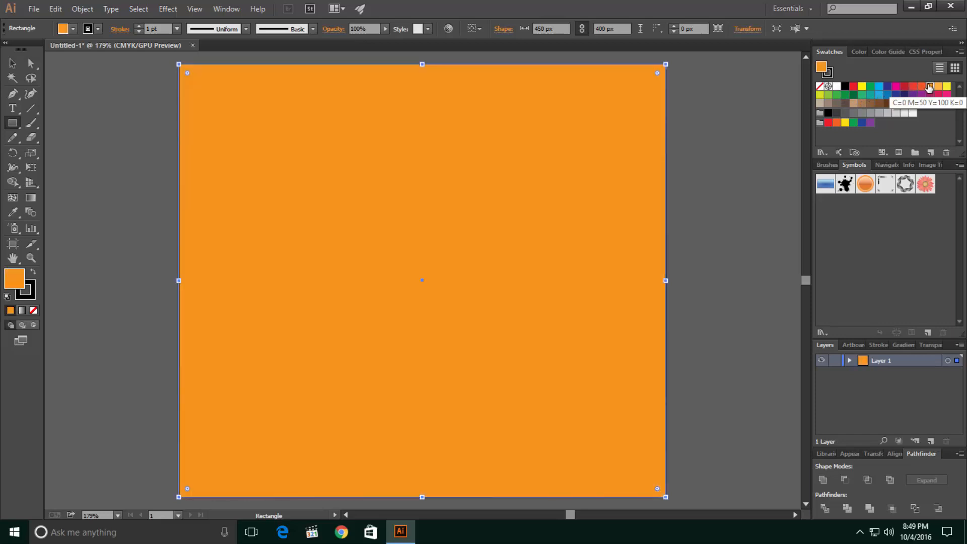
Step: Deselect the orange rectangle and expand Layer 1 to list its objects
key(v)
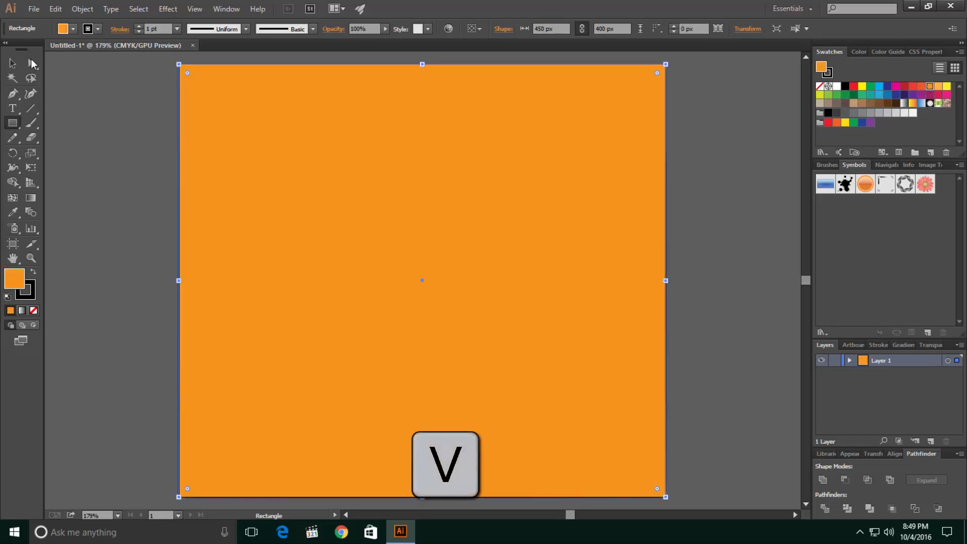
click(126, 173)
click(850, 360)
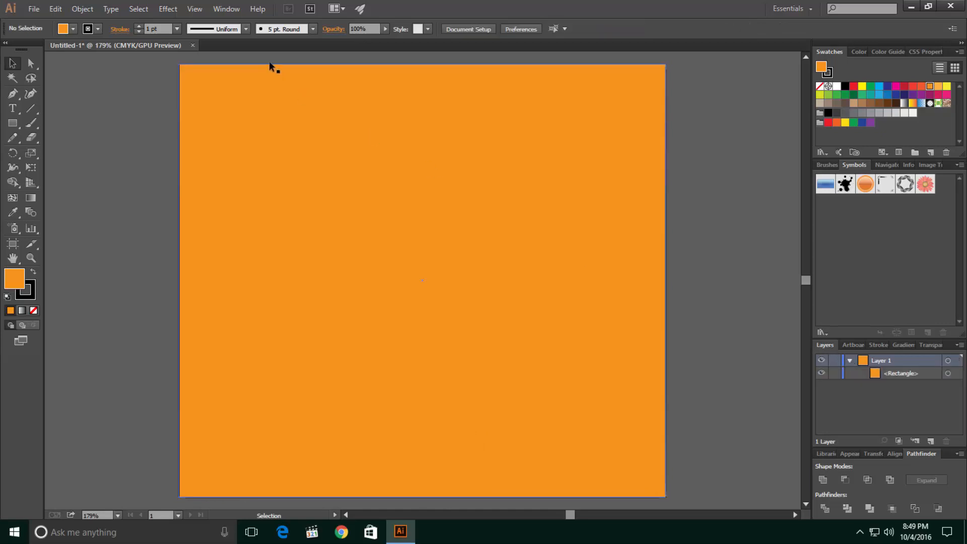
Step: Hide the layer list and show it again
click(227, 9)
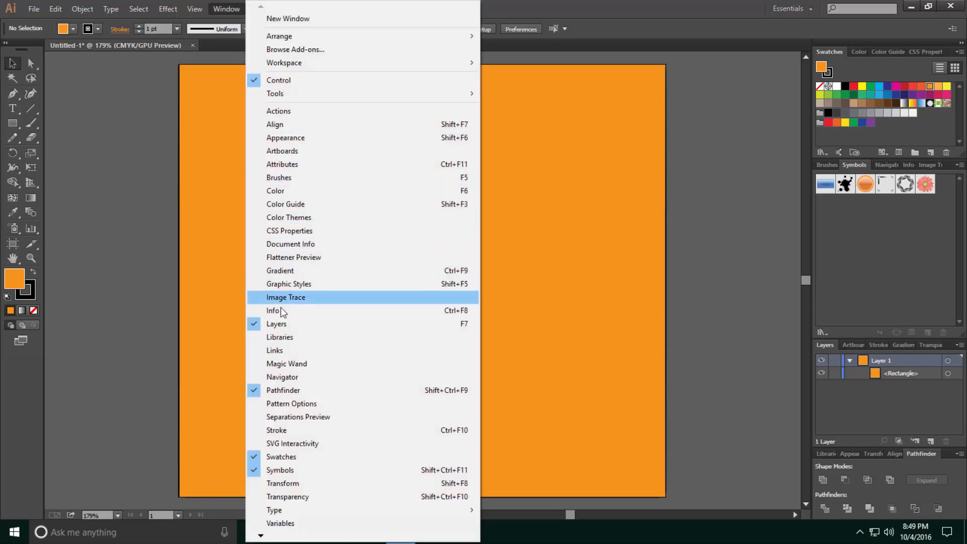
click(281, 326)
click(214, 11)
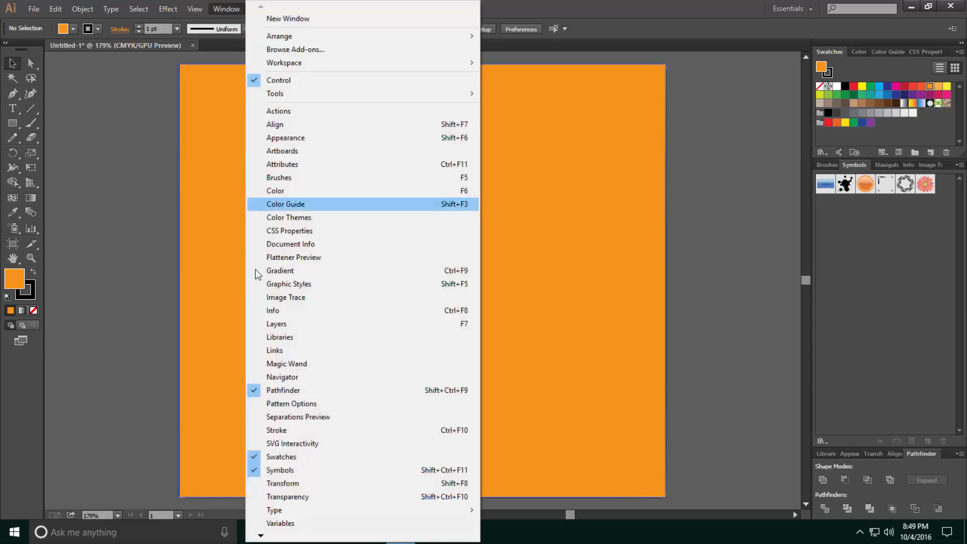
click(272, 328)
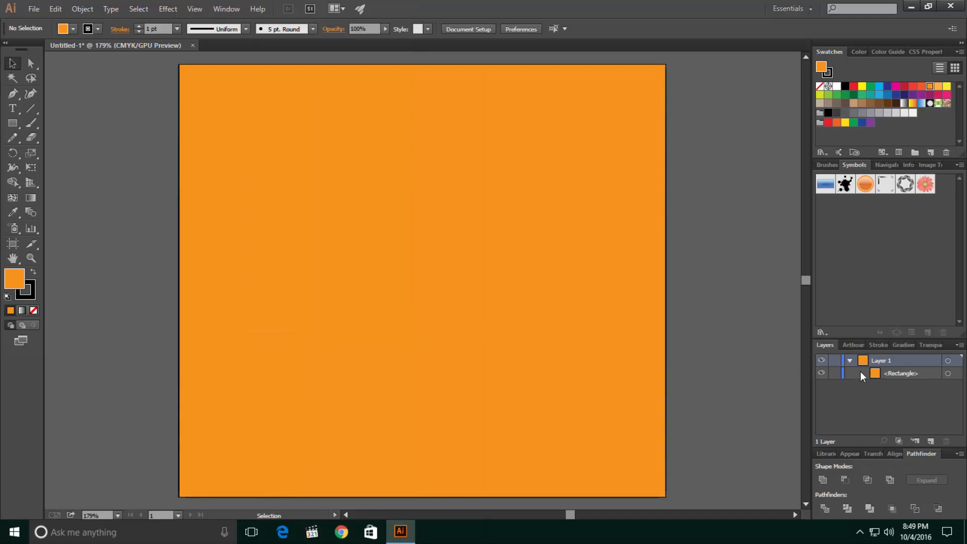
Step: Lock the orange background rectangle in Layer 1 and test the lock on the artboard
click(835, 373)
drag(334, 161, 546, 380)
Step: Draw a rectangle about 255 by 99 px in the middle of the artboard and give it the default white fill and black stroke
key(m)
click(13, 124)
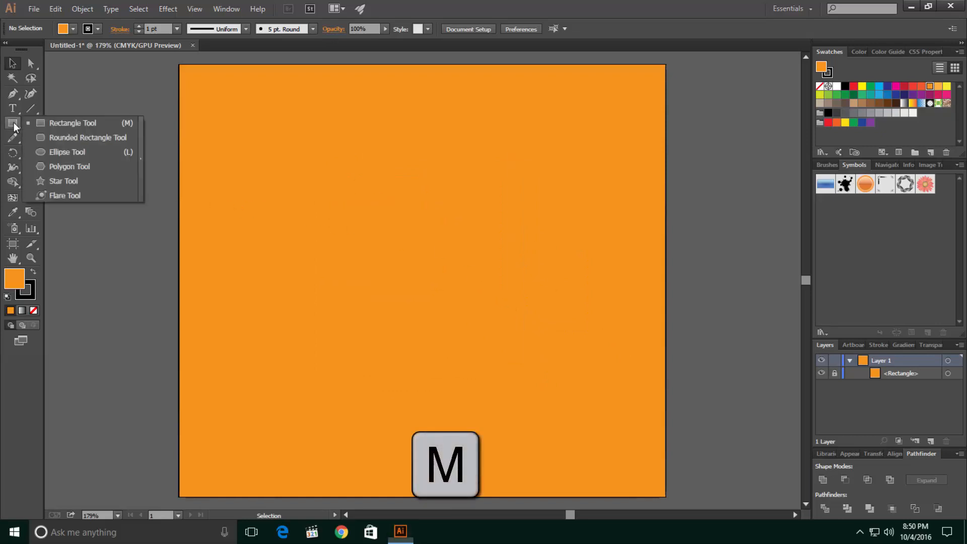
click(65, 127)
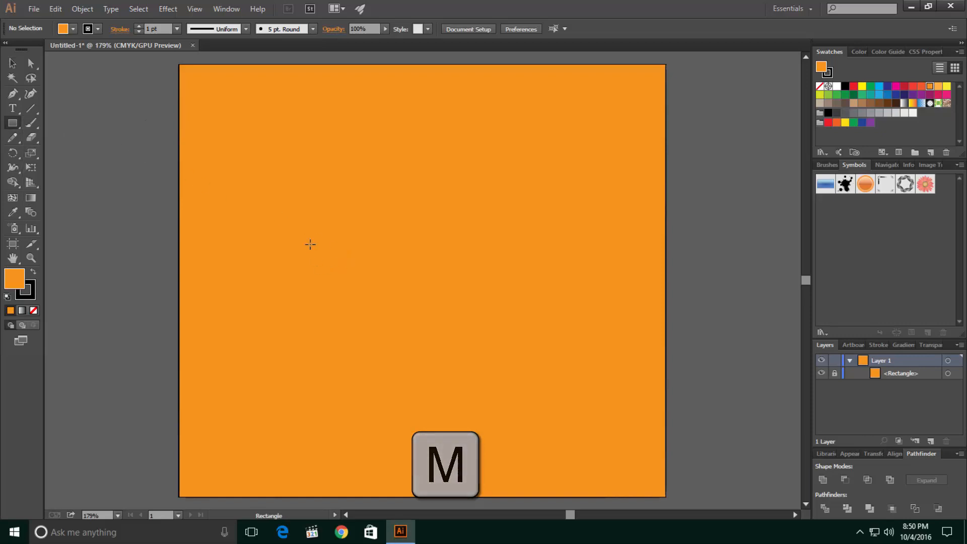
drag(294, 219, 569, 327)
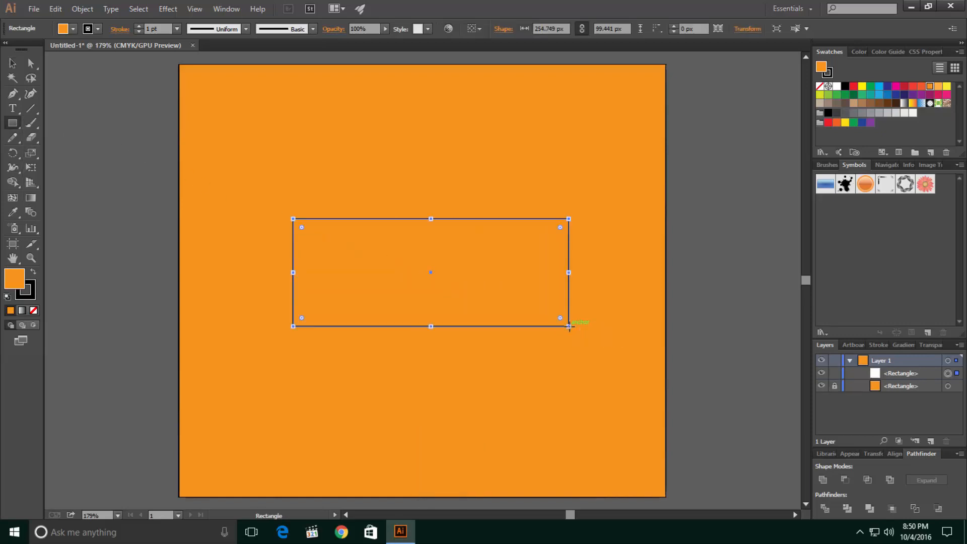
click(7, 297)
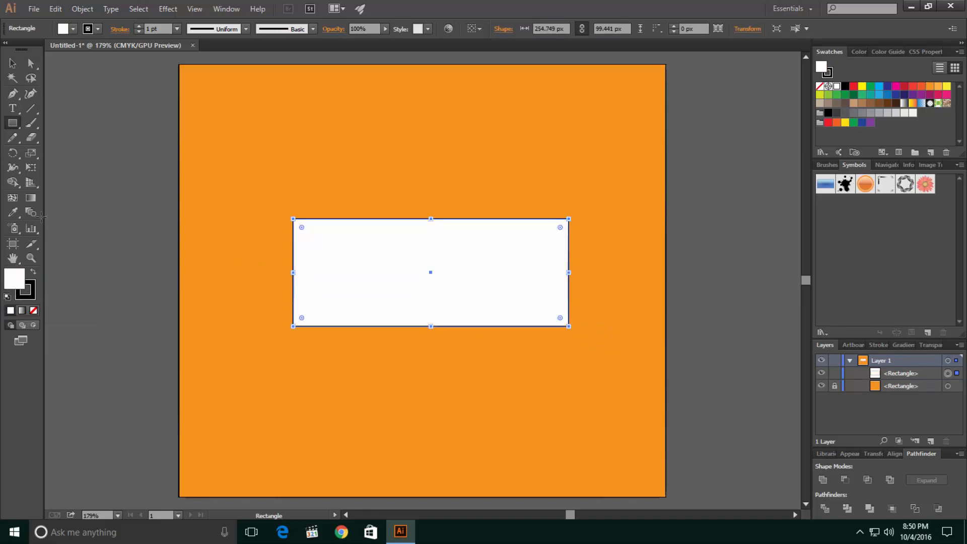
Step: Draw a circle near the artboard's upper-left corner and shrink it about its centre to about 78 px in diameter
drag(13, 123, 56, 156)
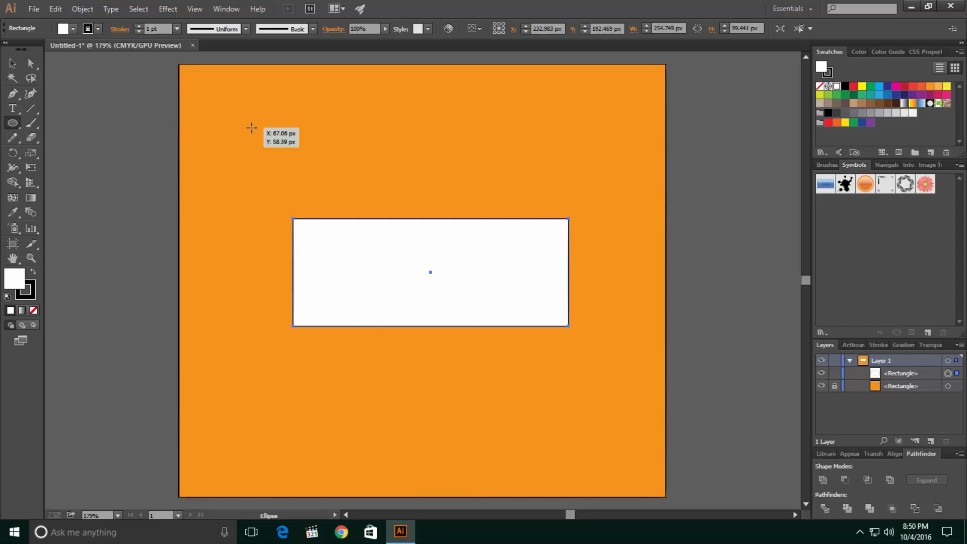
drag(251, 128, 317, 181)
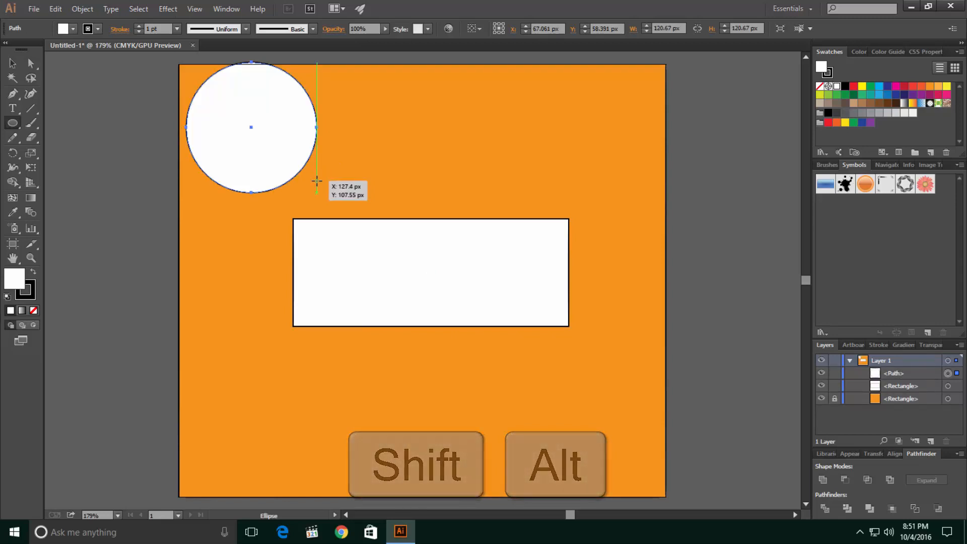
key(v)
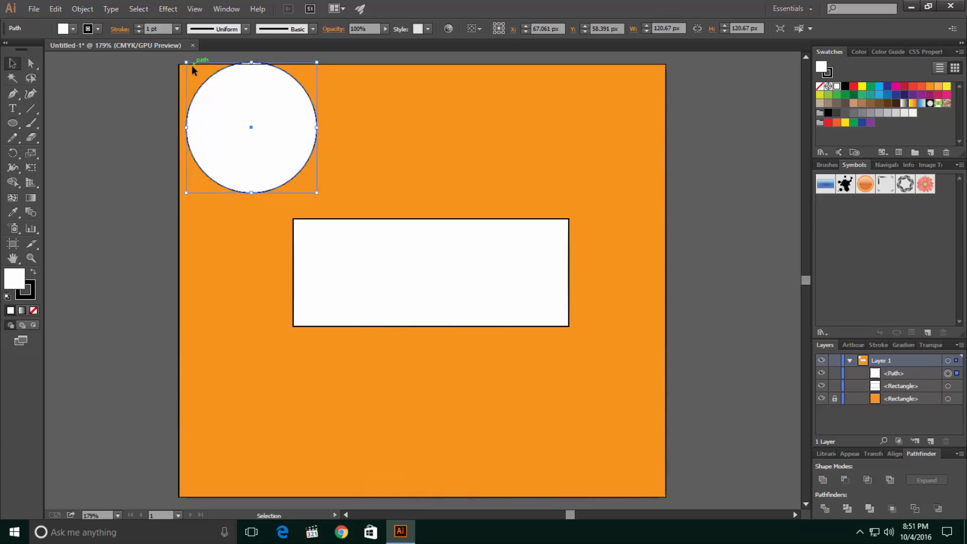
drag(192, 65, 209, 85)
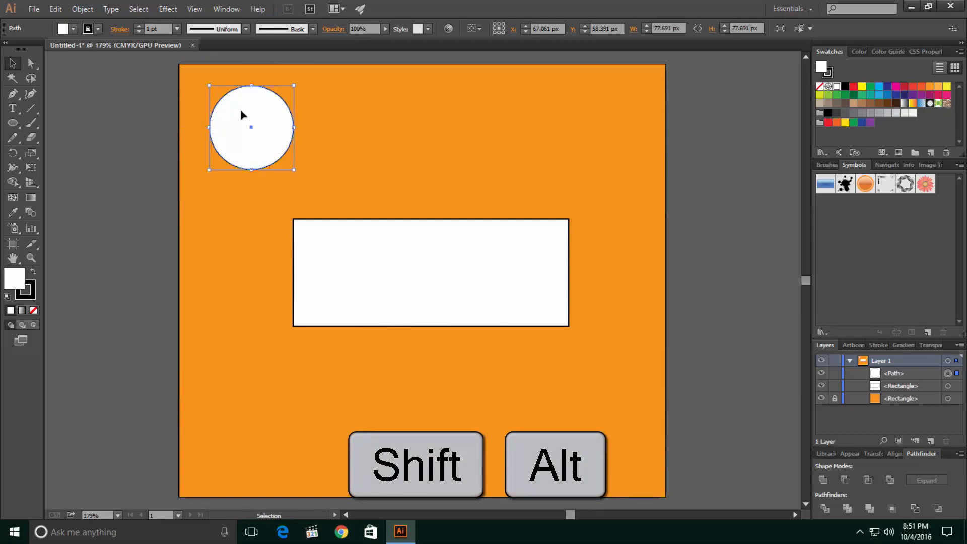
click(137, 110)
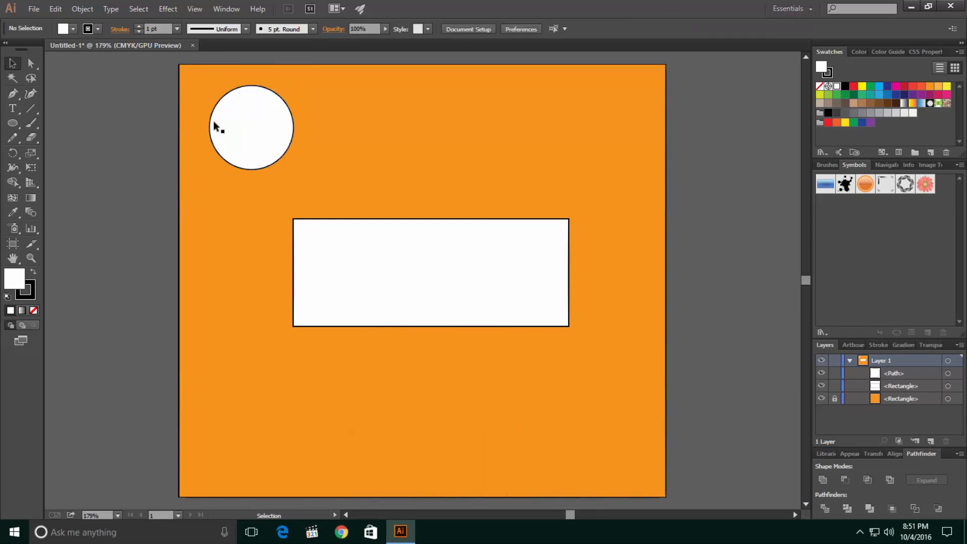
Step: Move the small circle onto the lower-left edge of the white rectangle and place a copy level with it at the lower right
drag(240, 118, 358, 328)
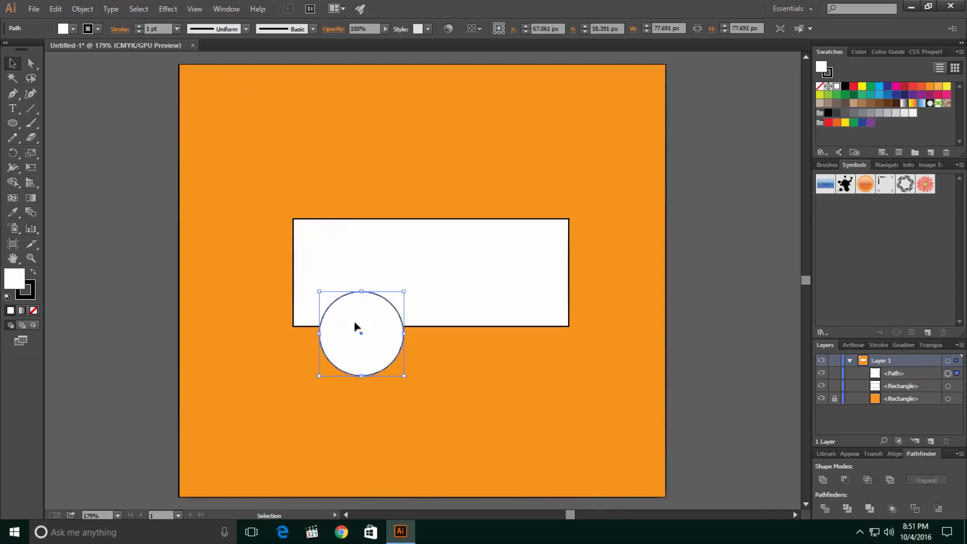
key(alt)
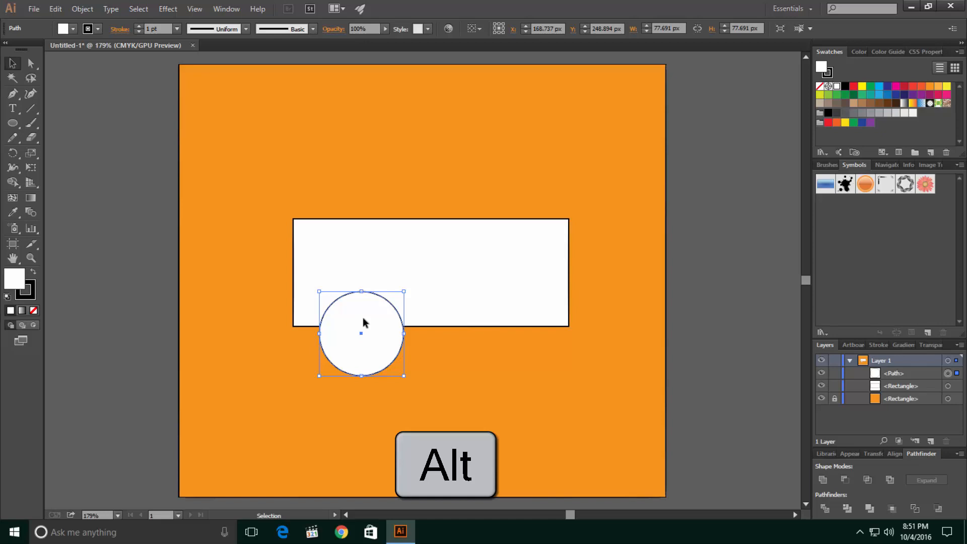
drag(362, 318, 511, 322)
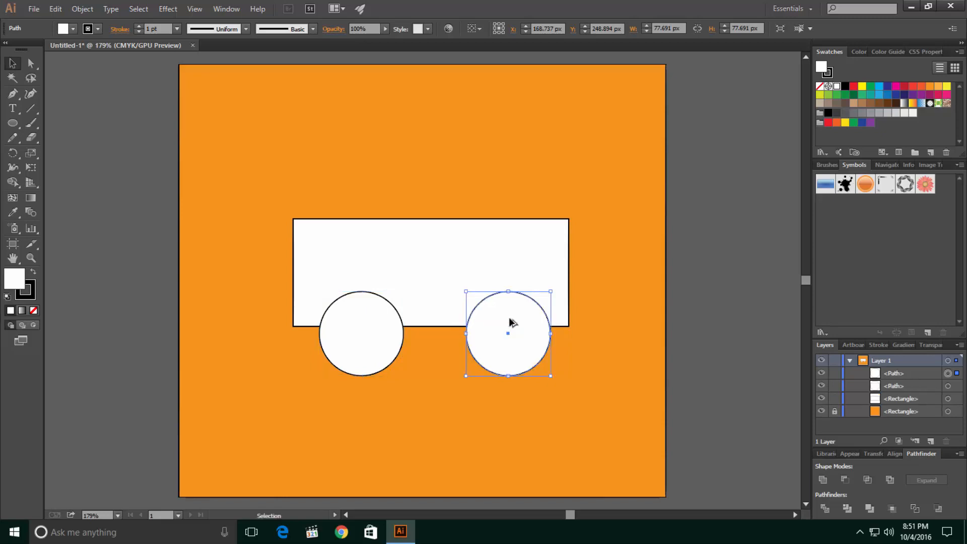
click(750, 244)
Step: Draw a large circle about 471 px in diameter centred on the artboard's upper-left corner
key(l)
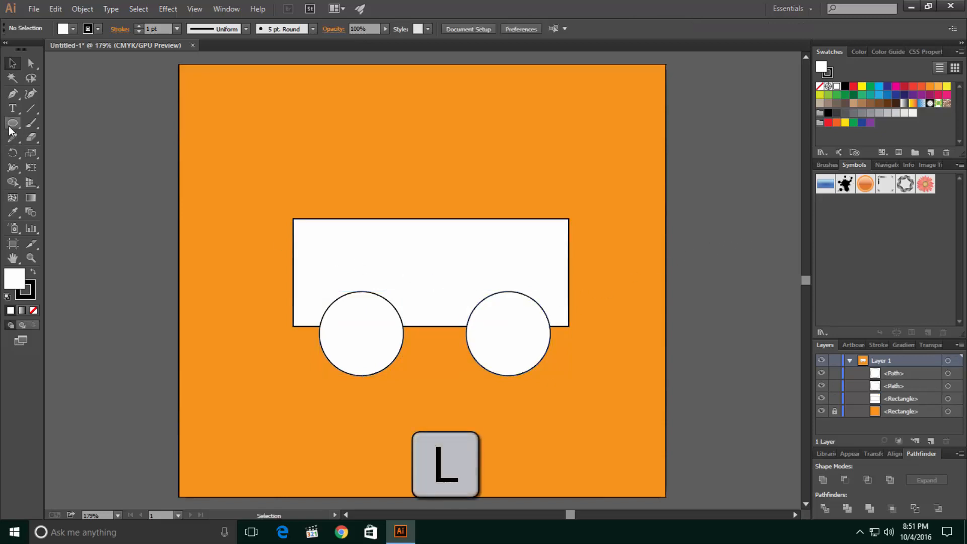
drag(10, 130, 46, 150)
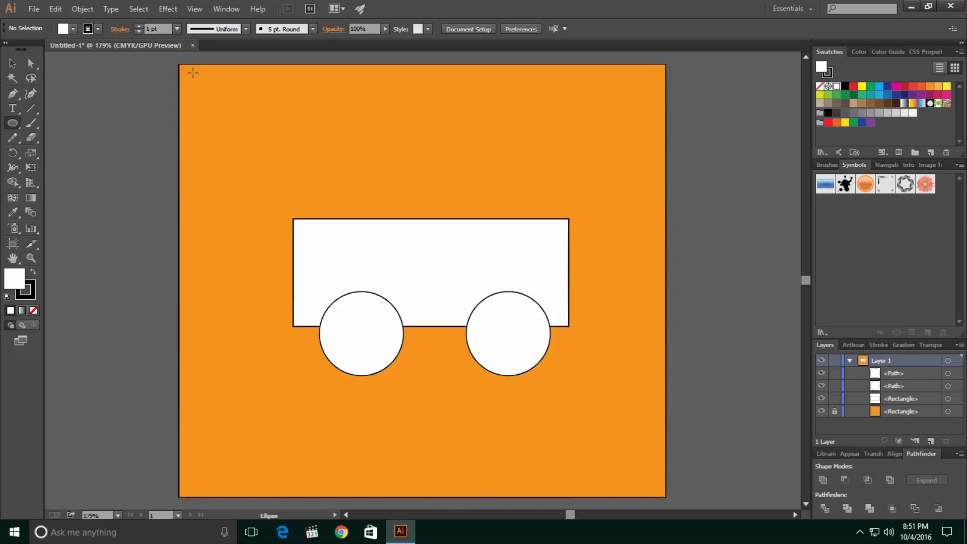
drag(179, 63, 418, 319)
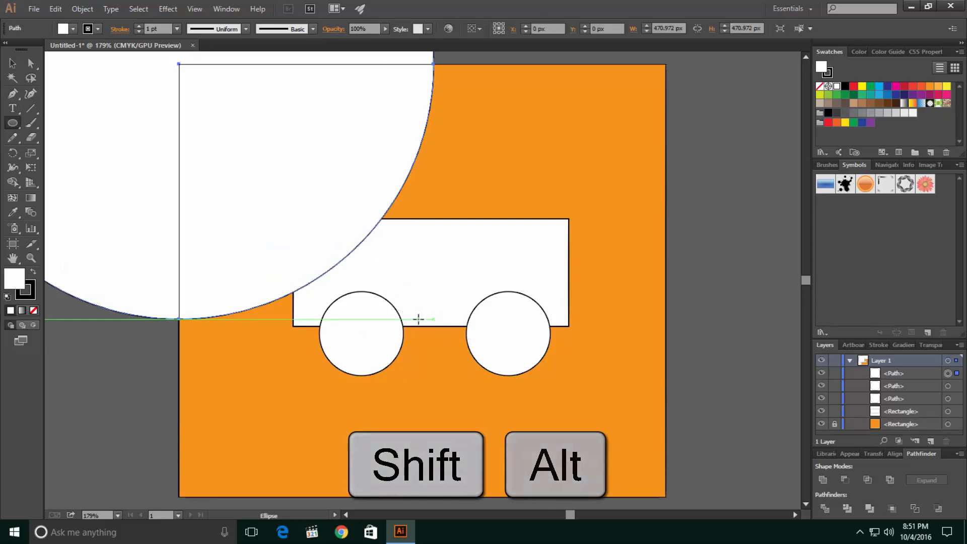
key(v)
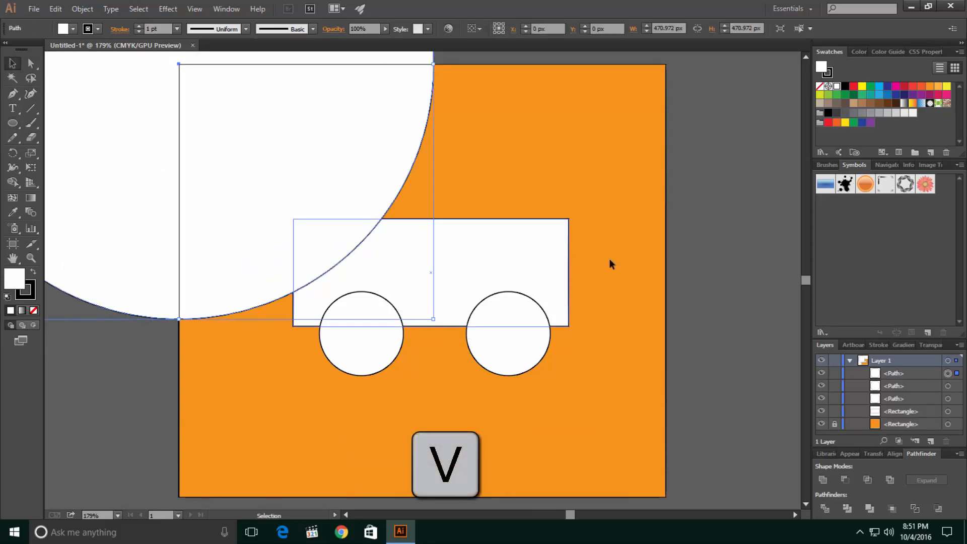
click(723, 255)
Step: Move the large circle to about X 30 px, Y -13 px so its edge cuts across the white rectangle's upper-left corner
click(480, 246)
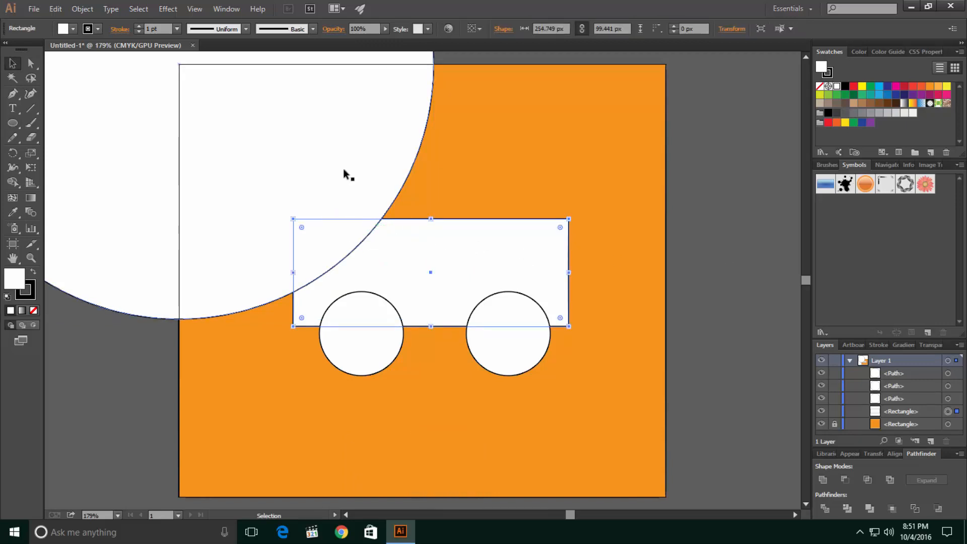
click(383, 218)
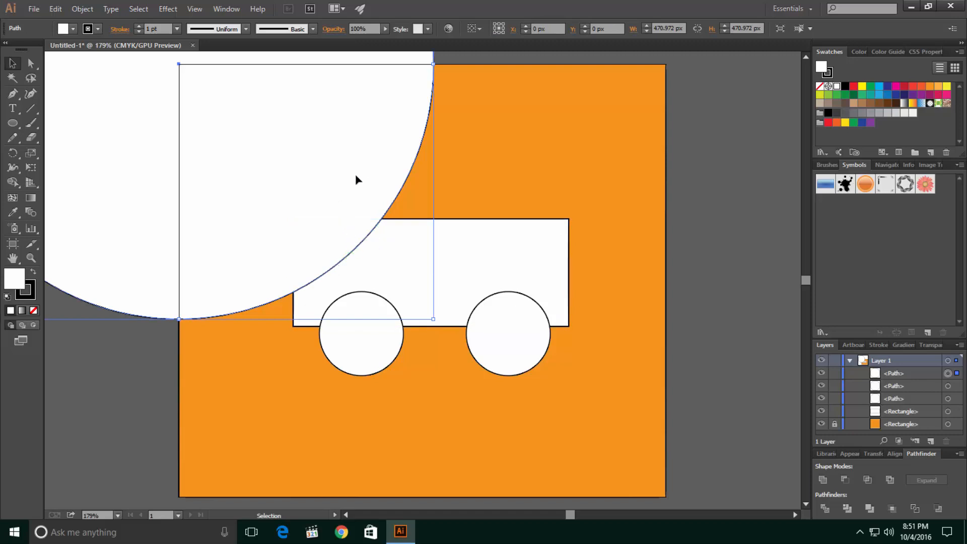
mouse_move(356, 180)
mouse_down()
mouse_move(372, 181)
mouse_move(330, 196)
mouse_move(371, 180)
mouse_up()
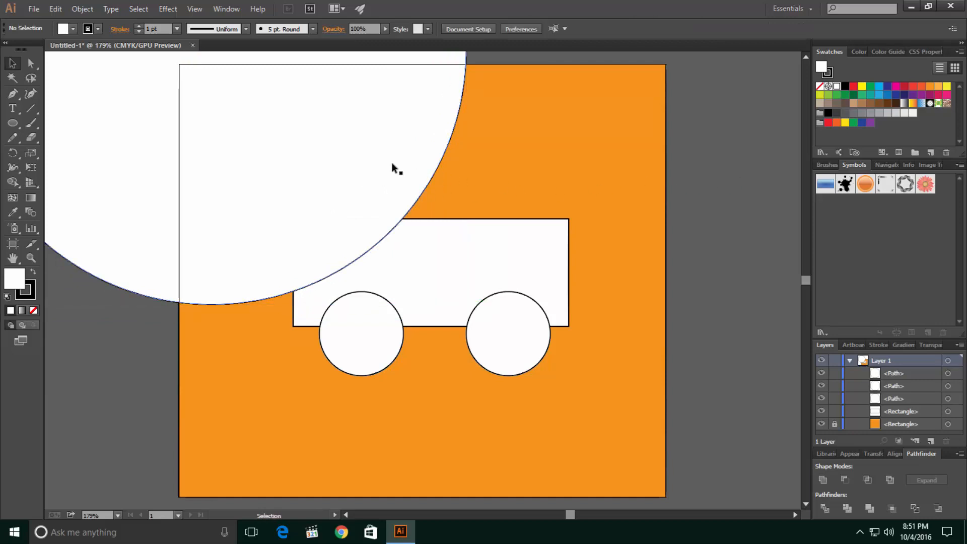
Step: Duplicate the large circle level with the original, placing the copy beside it at about X 501 px, Y -13 px
key(alt)
key(x)
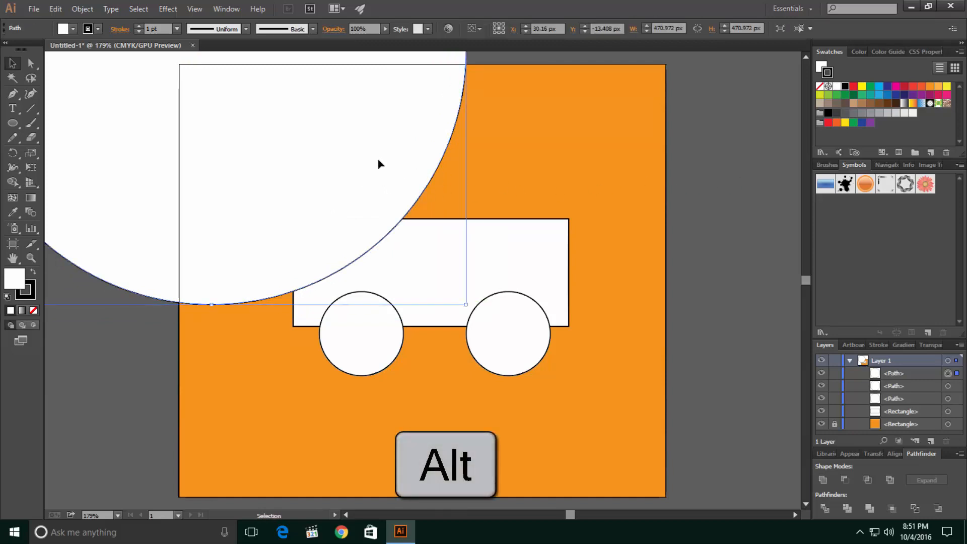
key(x)
drag(379, 159, 905, 164)
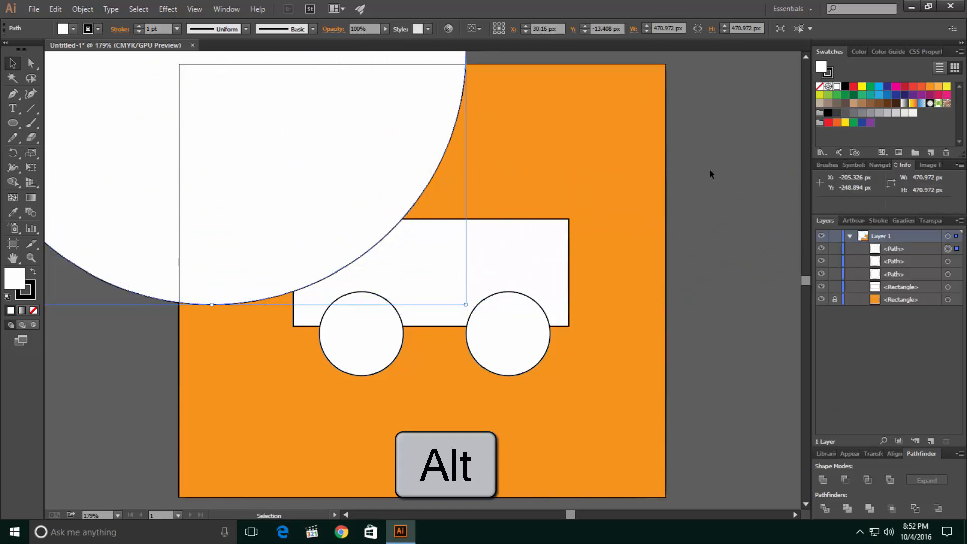
drag(92, 196, 636, 216)
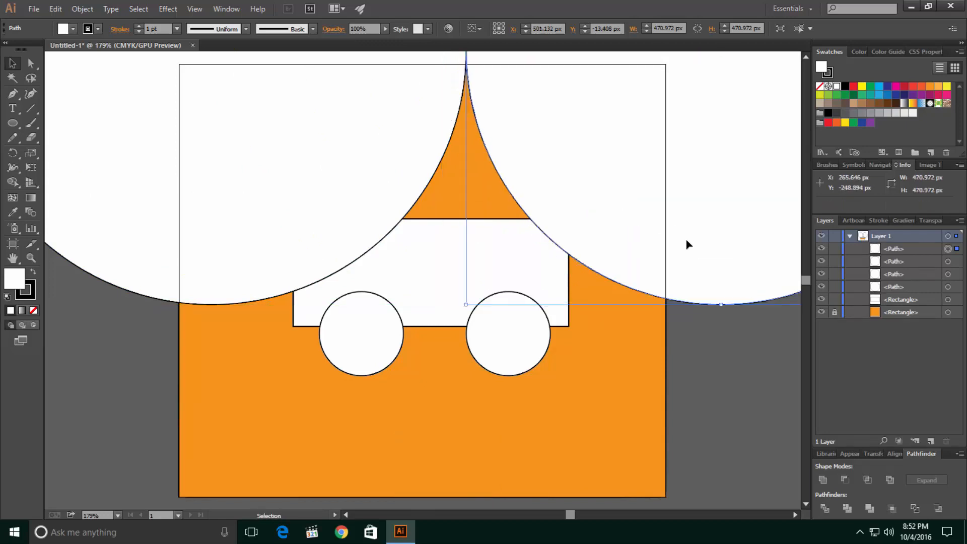
Step: Move the copied large circle so its edge cuts a narrow piece across the white rectangle's upper-right corner
drag(686, 242, 697, 278)
drag(566, 199, 583, 198)
drag(676, 259, 661, 265)
drag(559, 177, 585, 170)
drag(736, 303, 705, 347)
drag(641, 256, 636, 239)
click(700, 436)
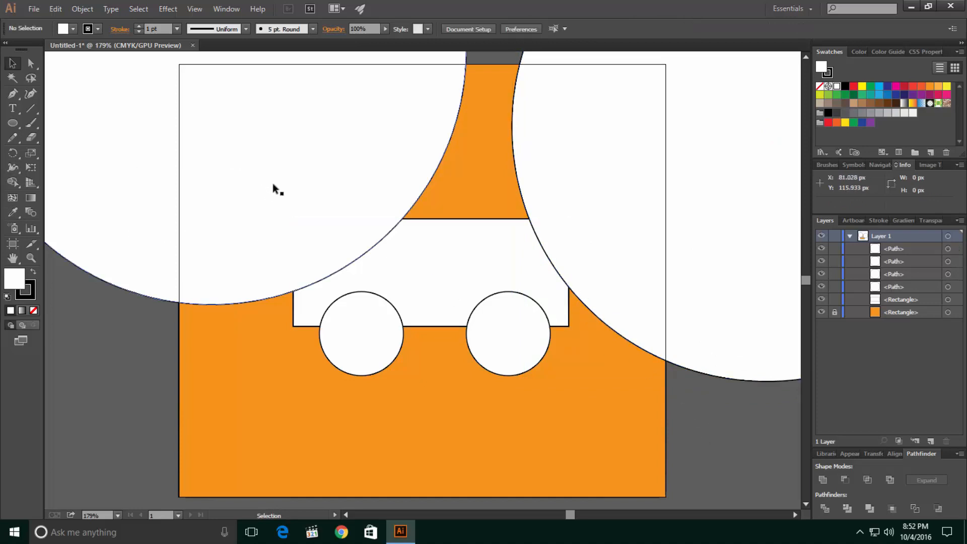
Step: Split both large circles and the white rectangle into separate regions along their overlaps with the Shape Builder tool
key(shift)
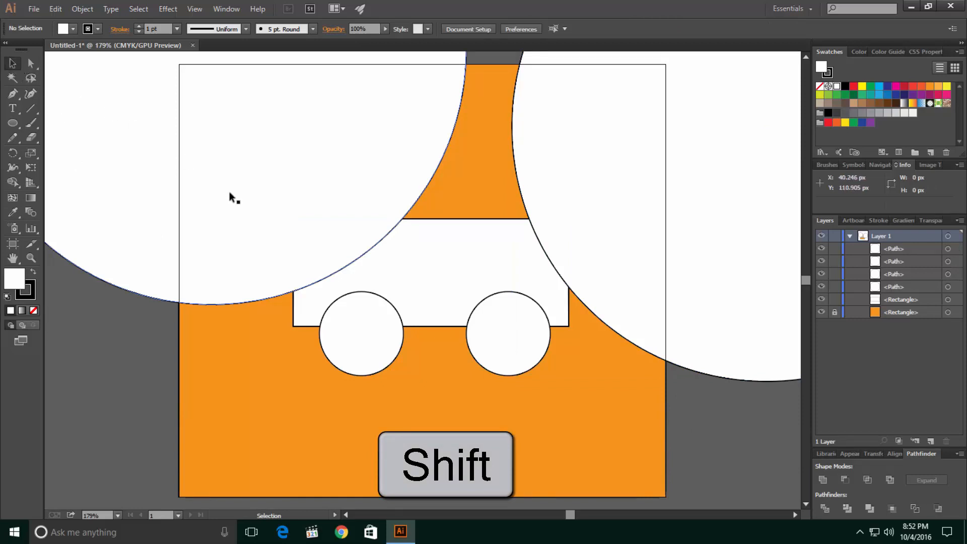
shift+click(311, 207)
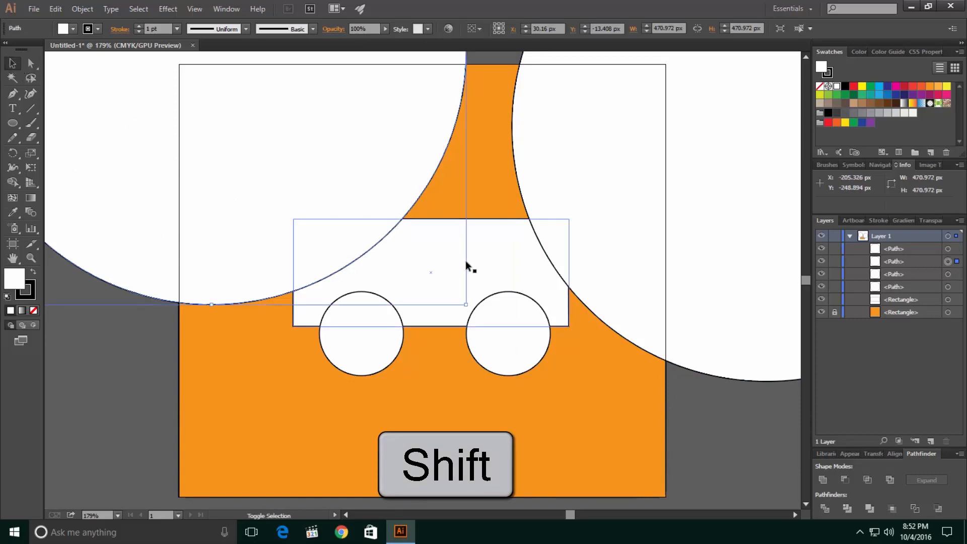
shift+click(487, 265)
shift+click(603, 183)
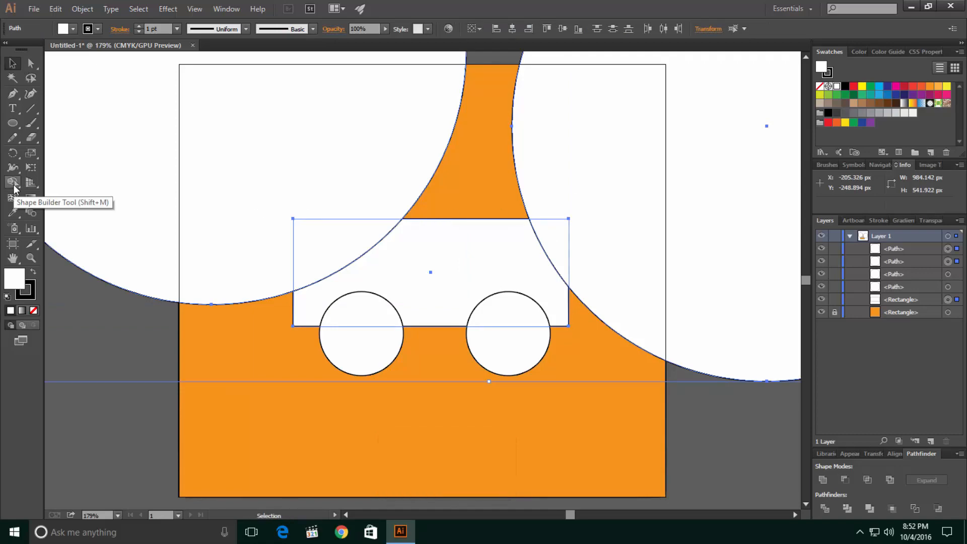
key(shift+m)
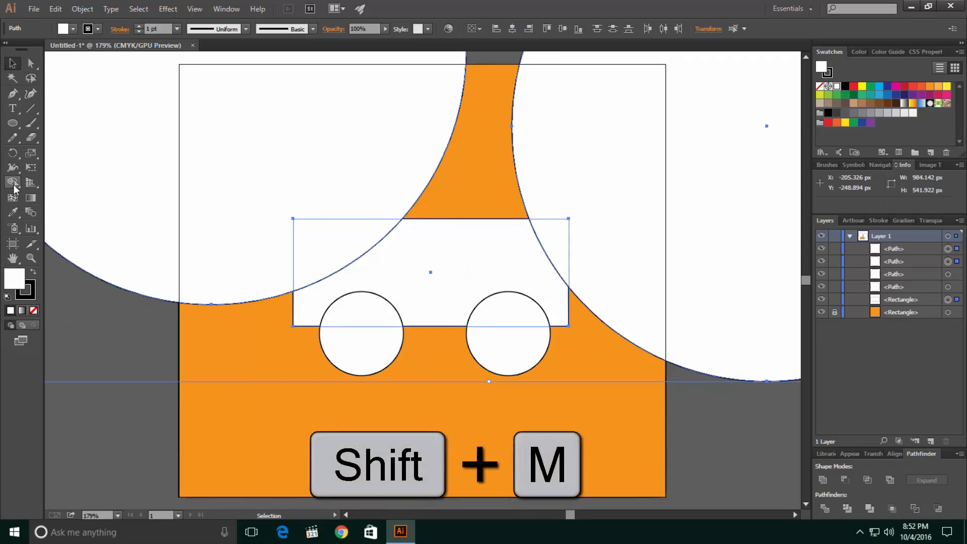
click(14, 187)
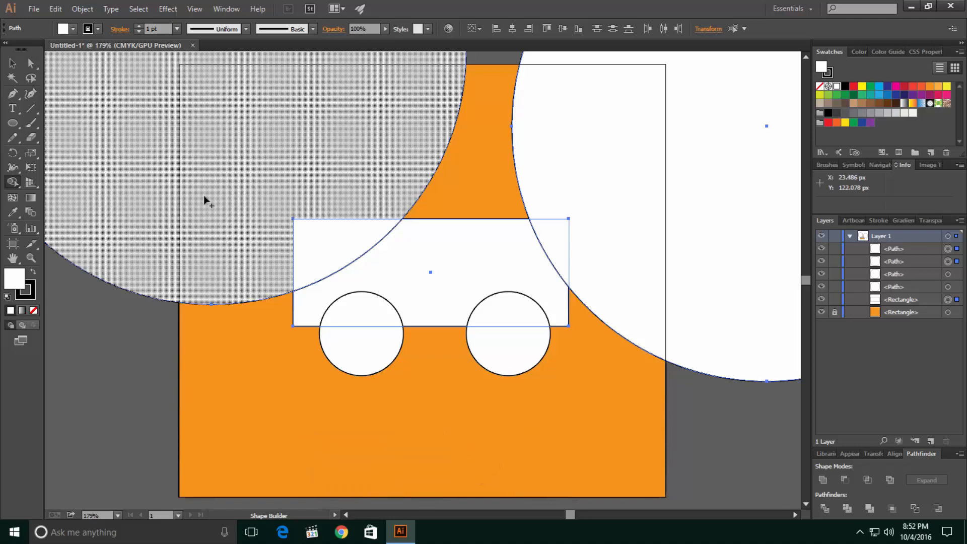
click(205, 200)
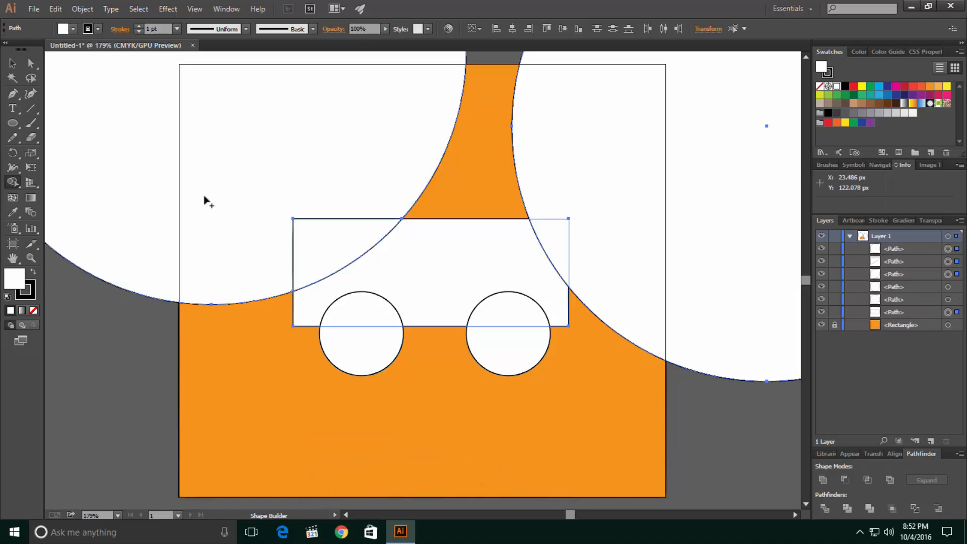
click(609, 164)
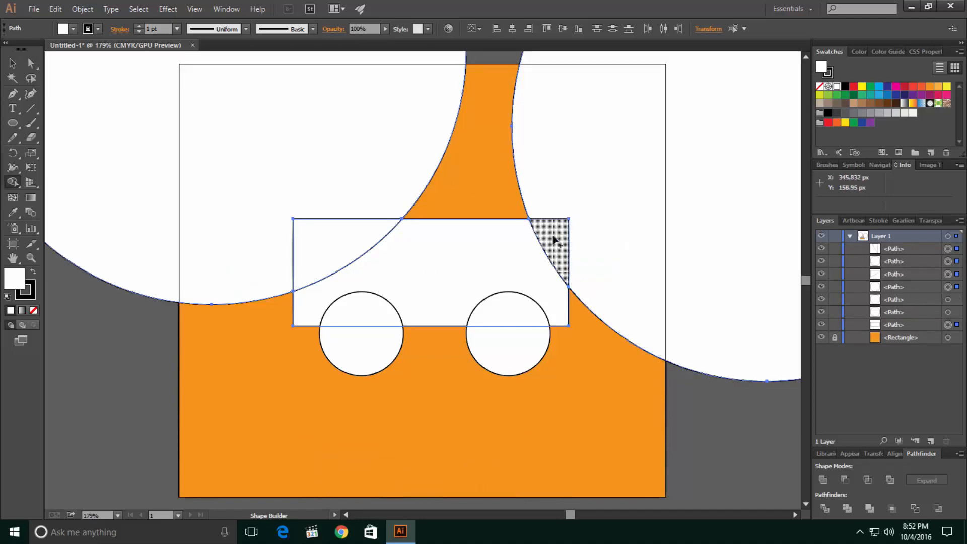
click(333, 237)
key(v)
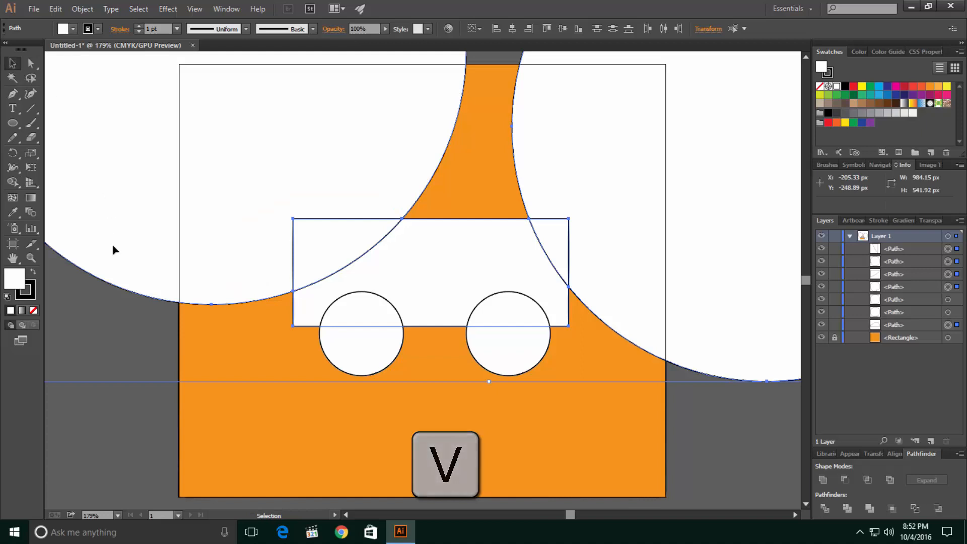
click(115, 398)
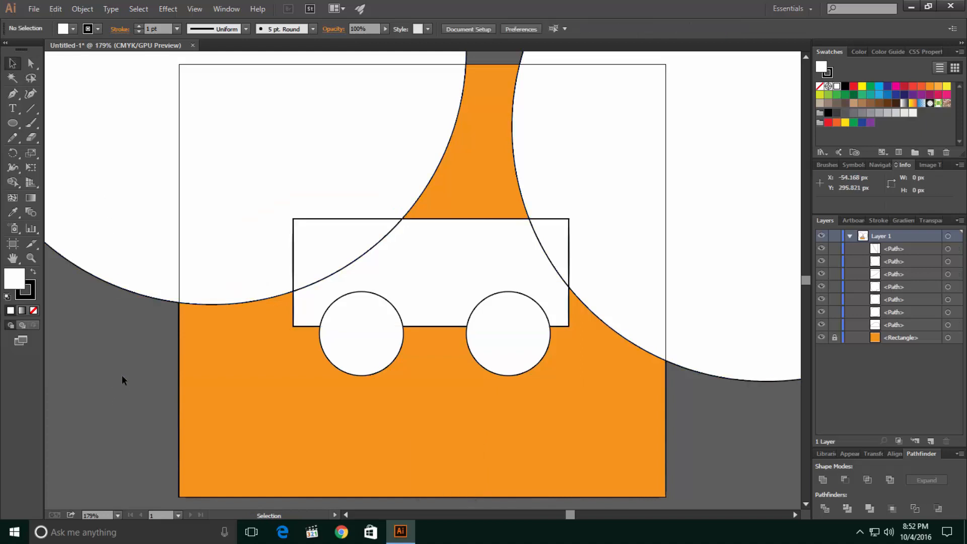
Step: Delete the outer portions of the two large circles, leaving only the pieces inside the car body's rectangle
click(188, 174)
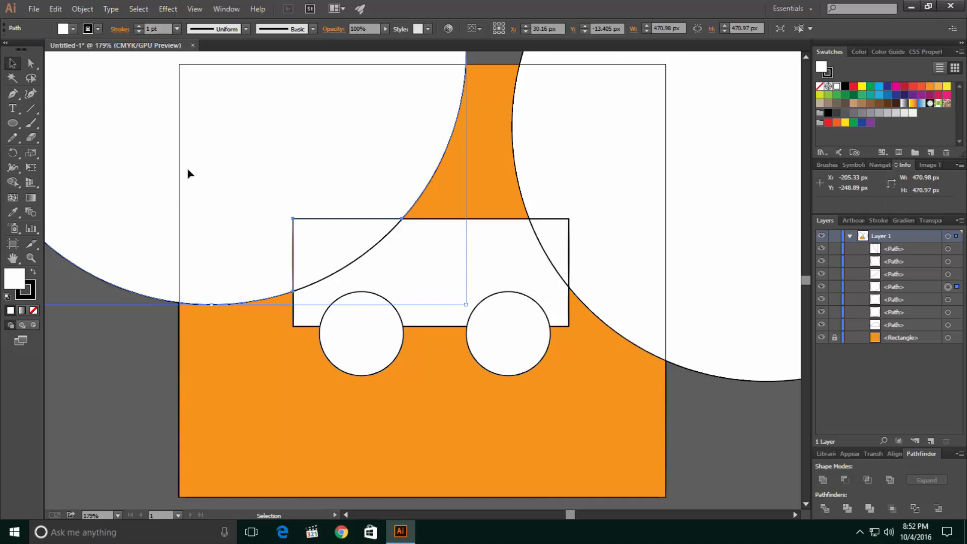
key(Delete)
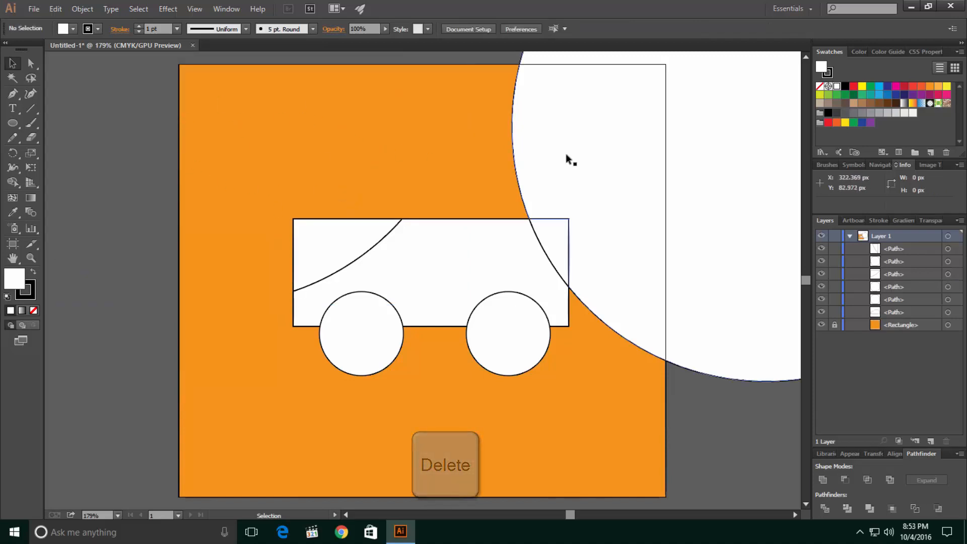
click(634, 162)
key(Delete)
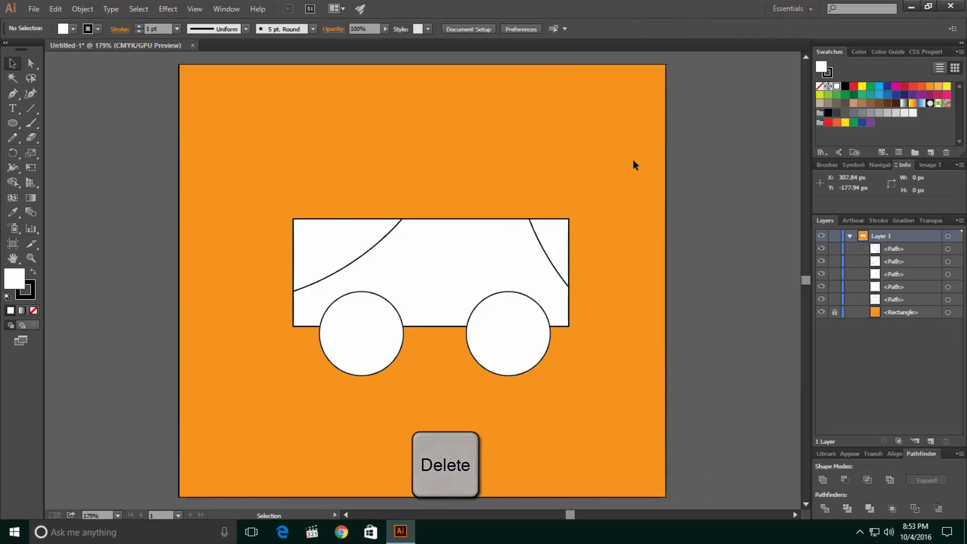
Step: Delete the curved corner pieces at the rectangle's upper left and upper right to form the car's silhouette
click(319, 251)
key(Delete)
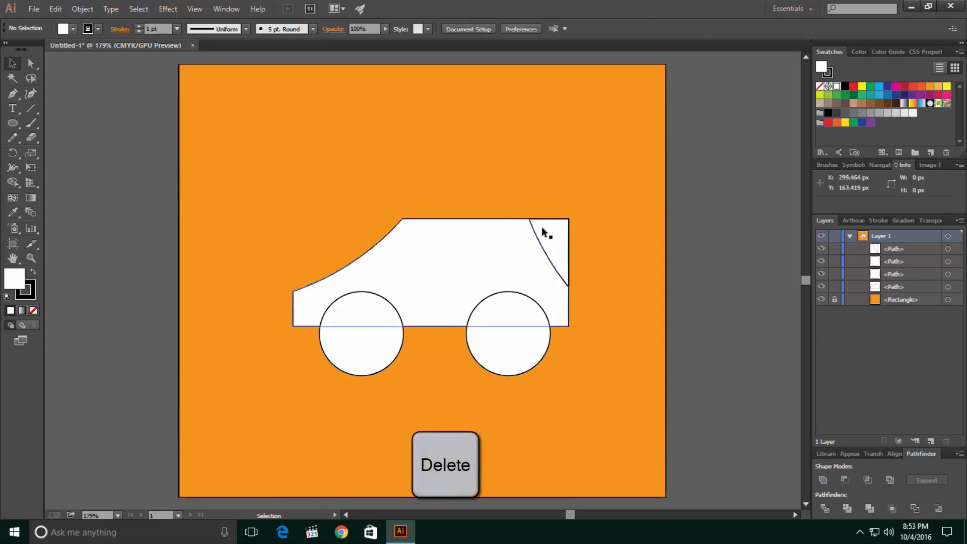
click(549, 228)
key(Delete)
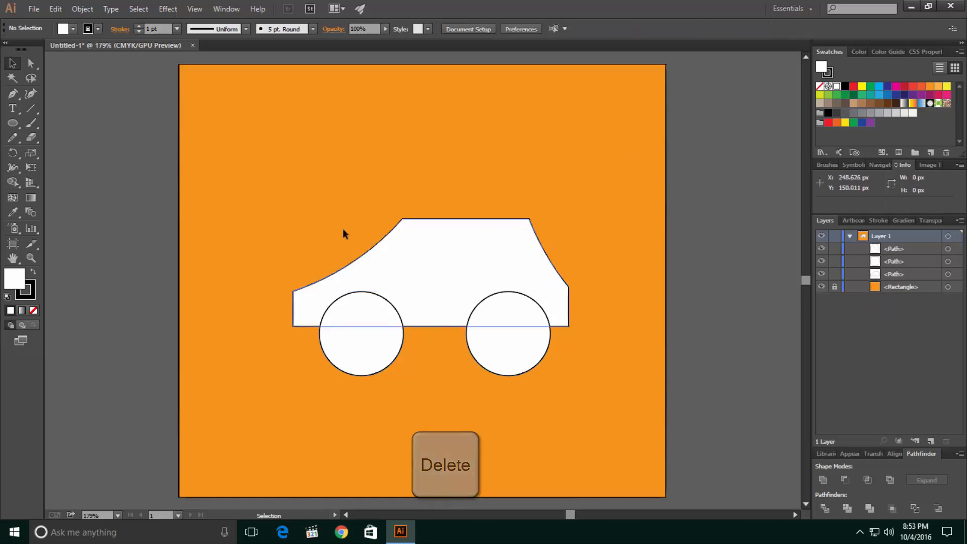
key(Delete)
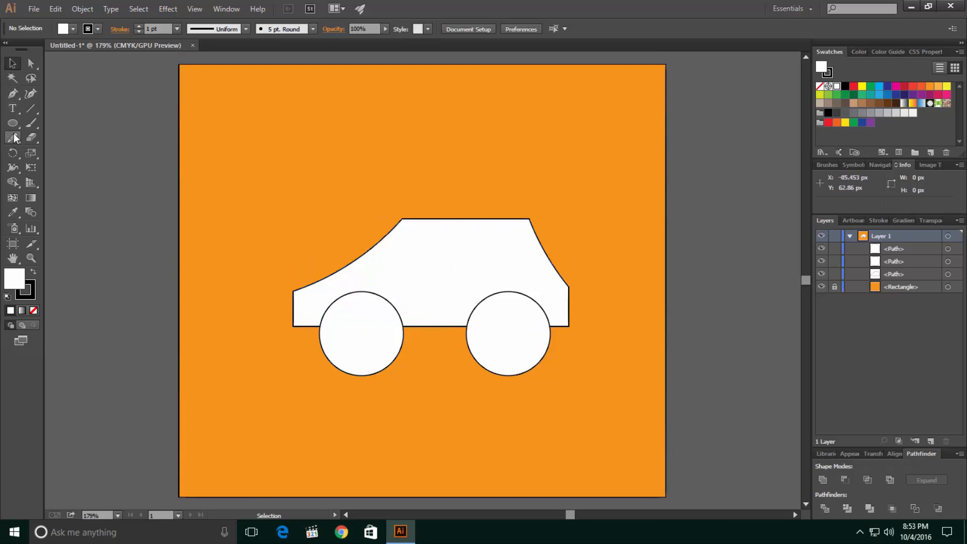
Step: Round the car body's upper front corner, at the hood's tip, to a radius of about 17 px
key(a)
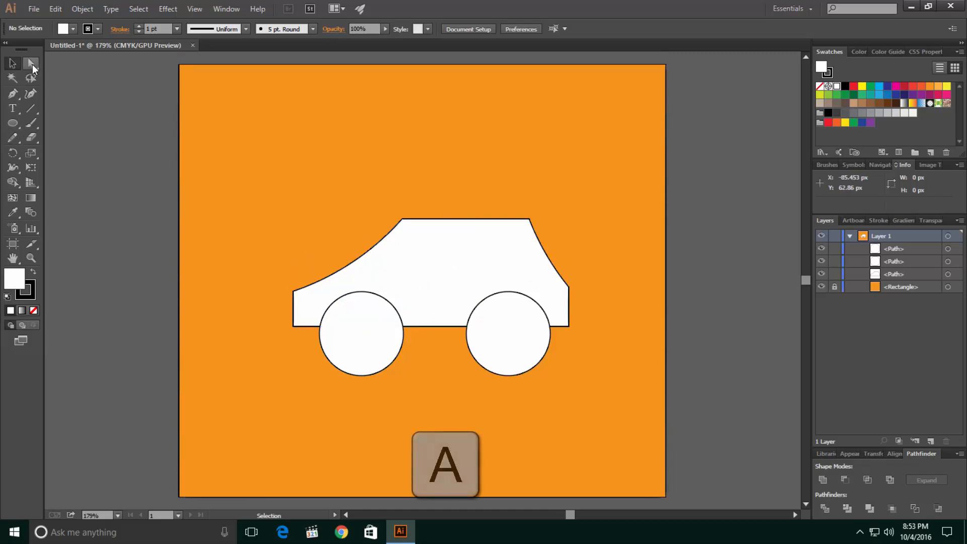
click(31, 63)
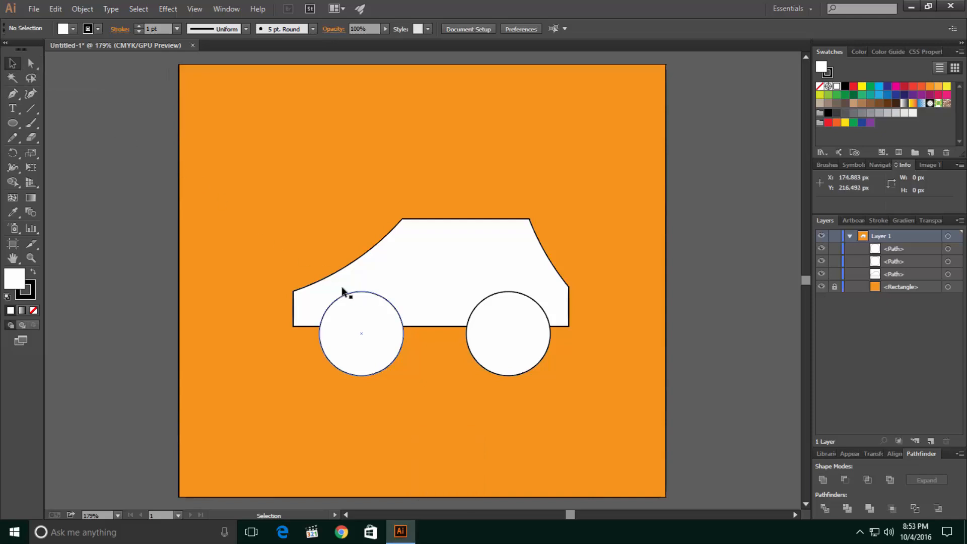
click(294, 291)
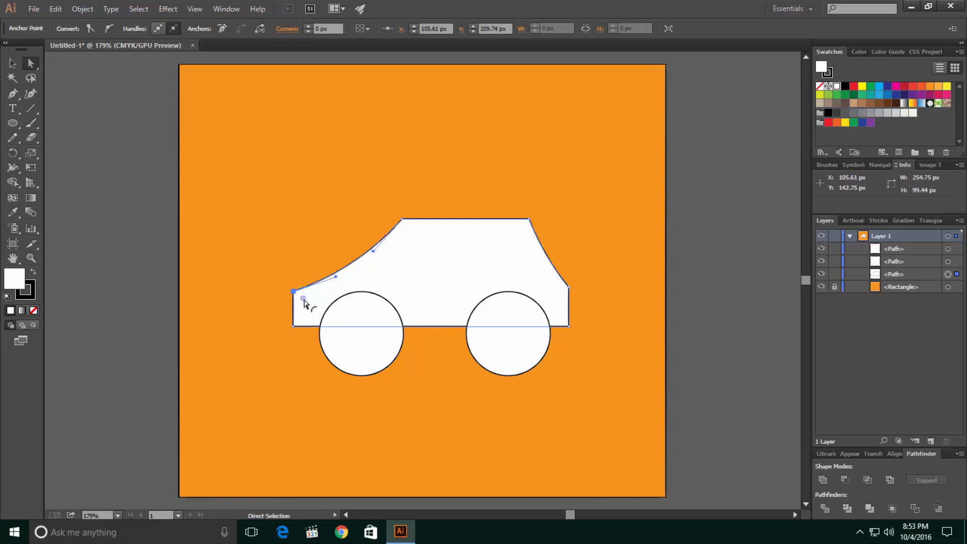
click(277, 303)
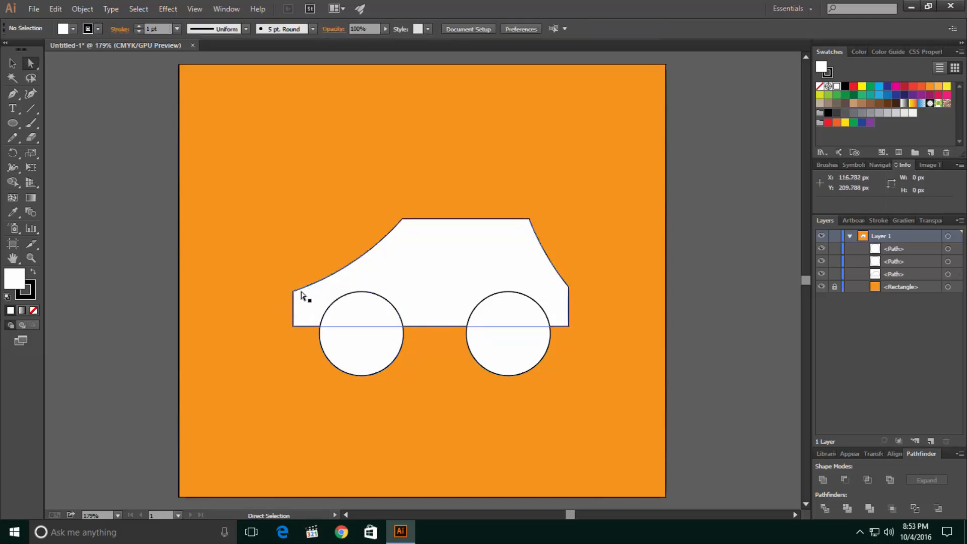
click(294, 292)
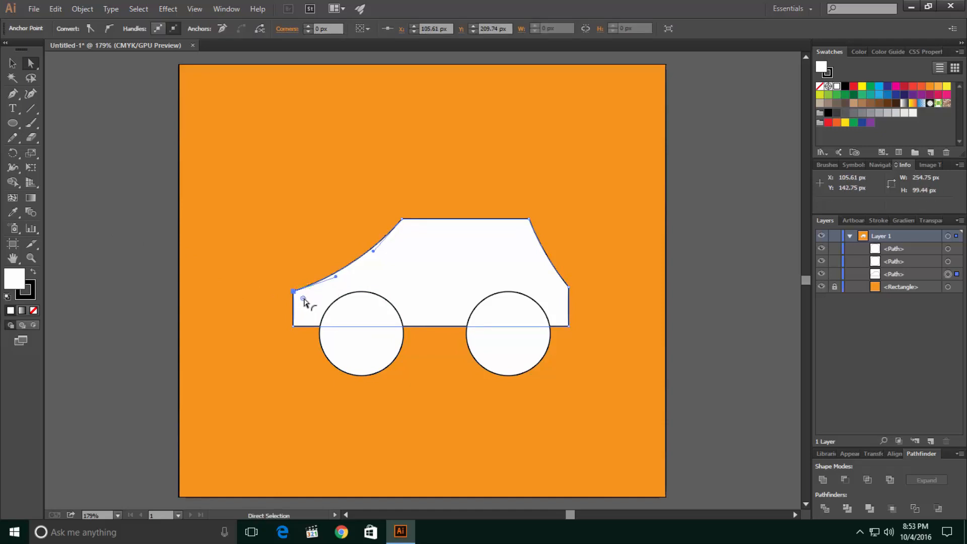
drag(304, 300, 311, 305)
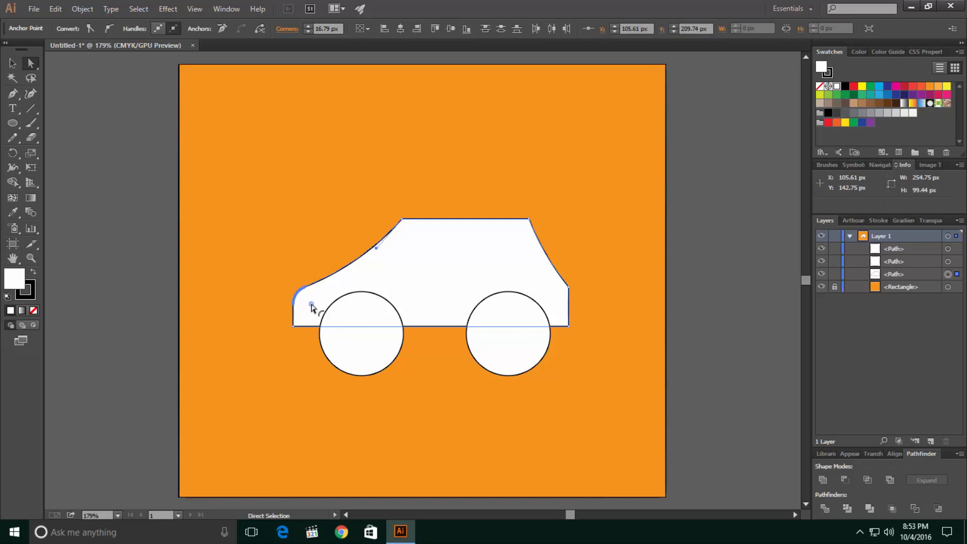
click(145, 259)
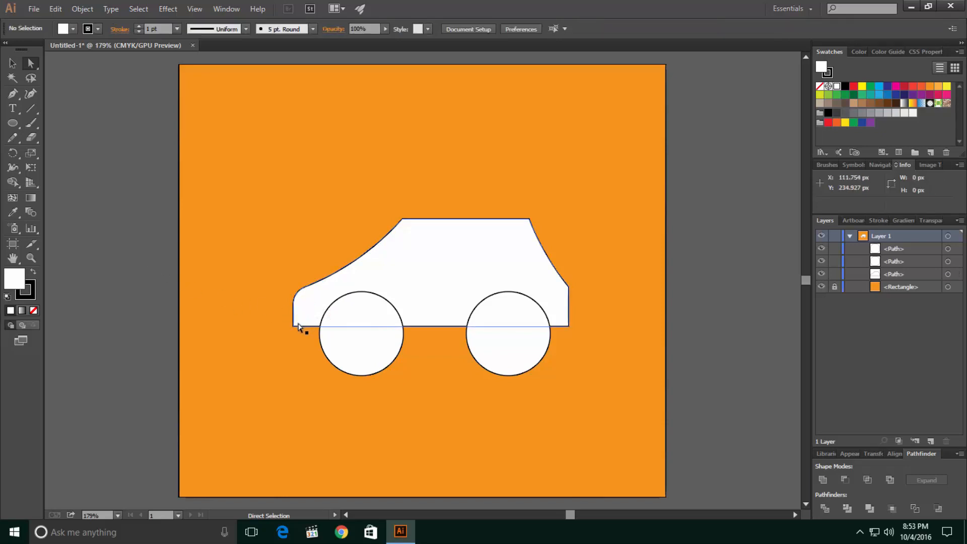
Step: Round the car body's lower front corner to a radius of about 9 px
click(294, 326)
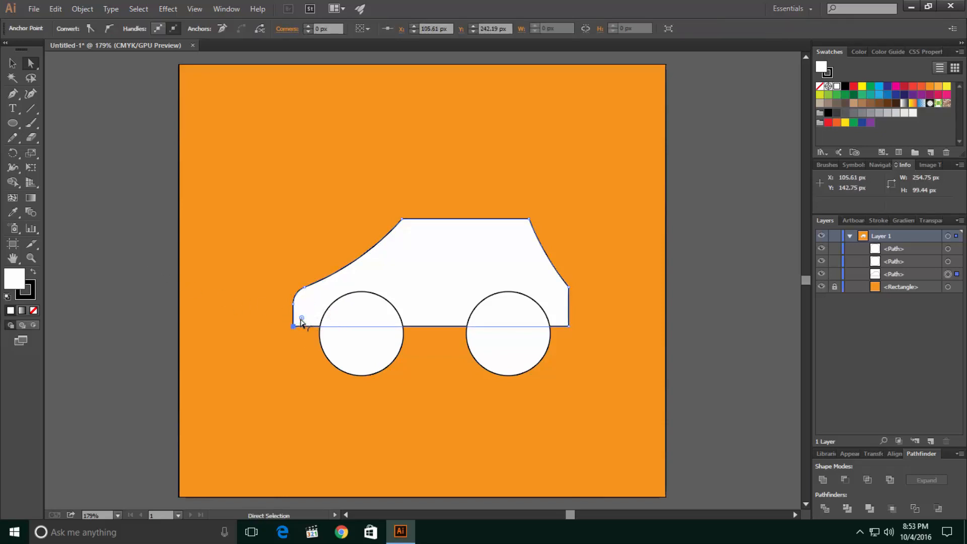
drag(302, 321, 304, 321)
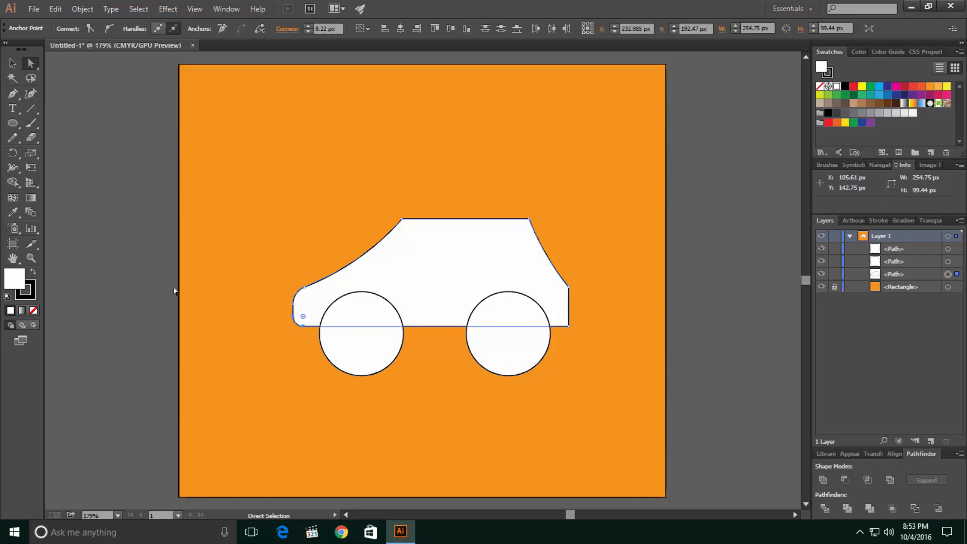
click(149, 278)
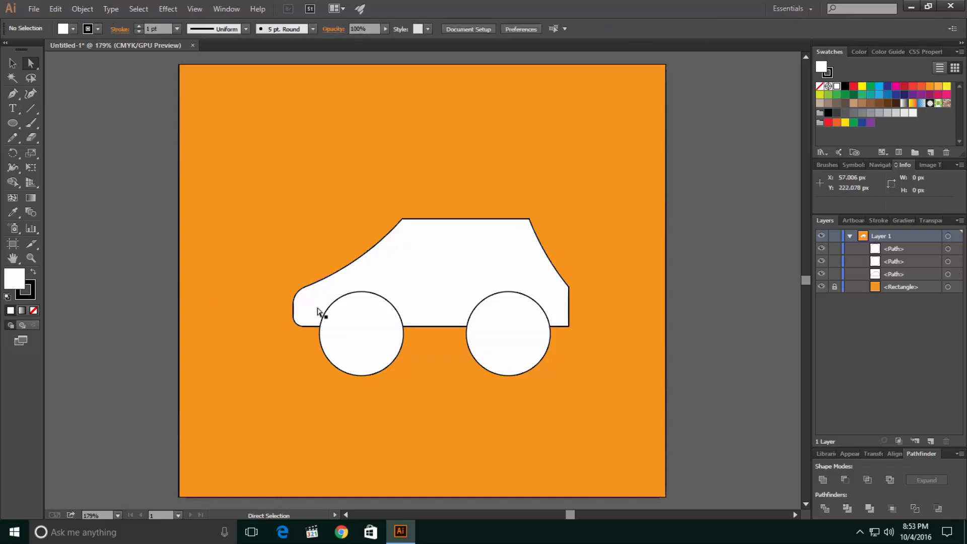
Step: Round both ends of the car's roof, giving the rear roof corner a radius of about 17 px
click(403, 220)
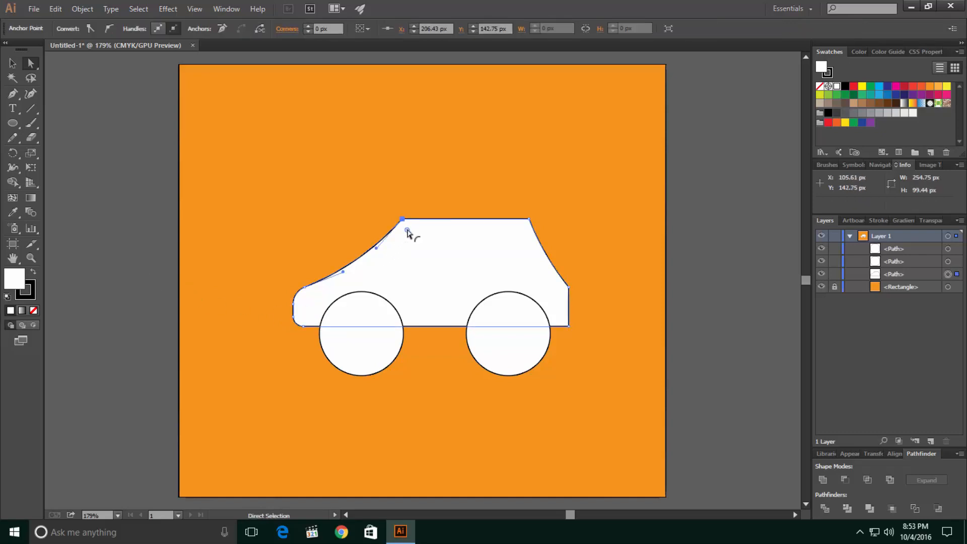
drag(409, 231, 419, 246)
click(136, 227)
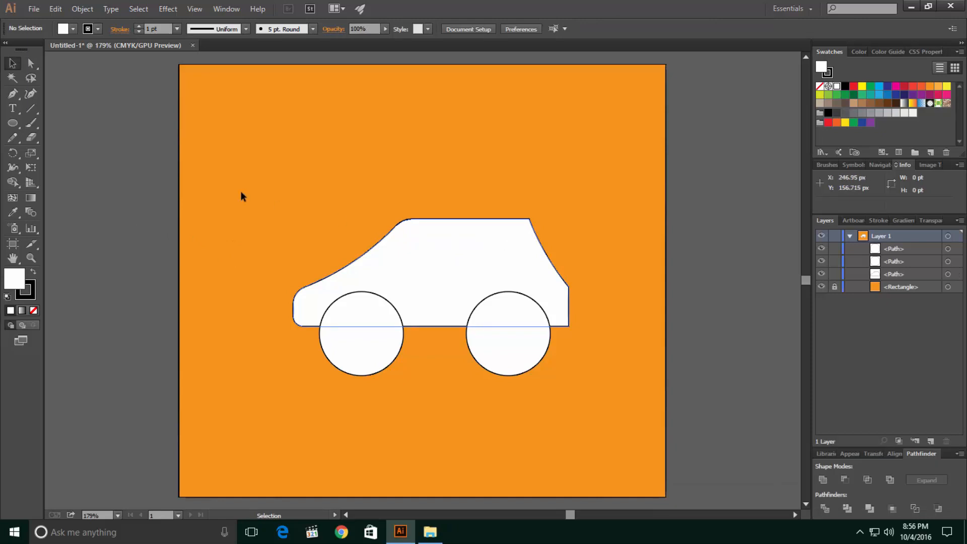
click(529, 220)
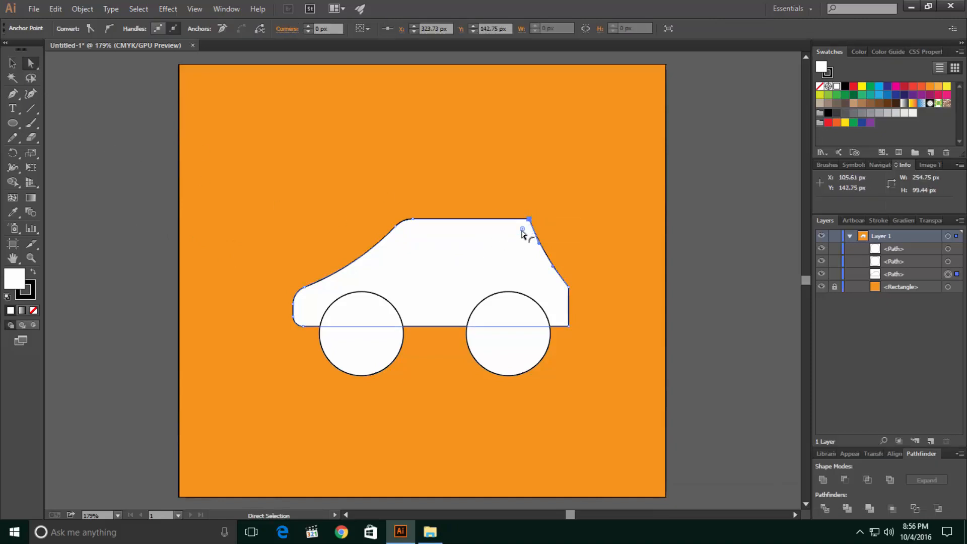
drag(522, 231, 513, 237)
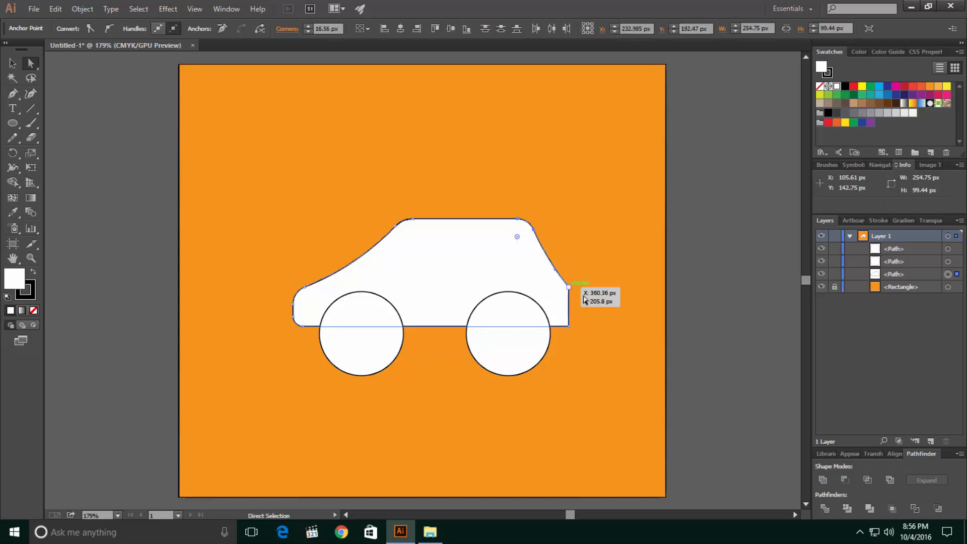
click(643, 296)
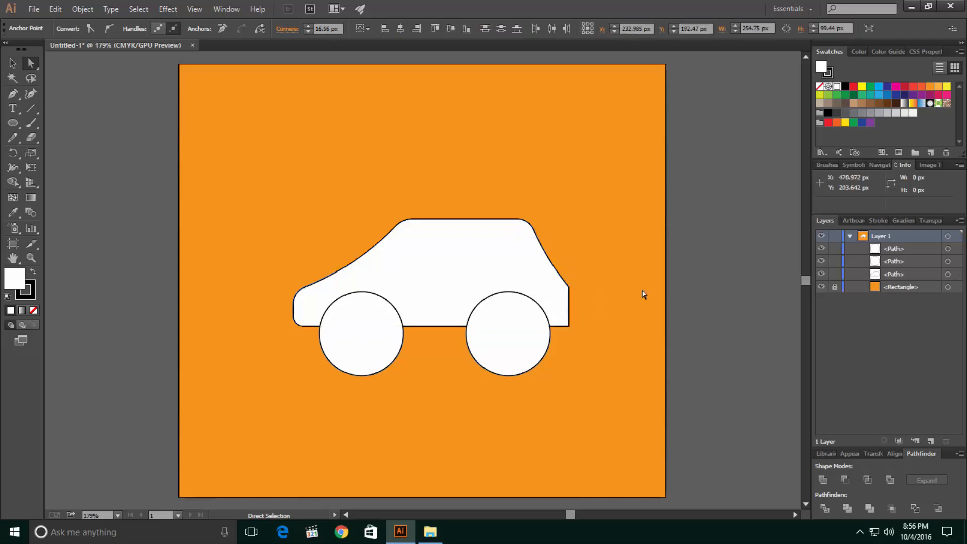
Step: Round the corner where the car's rear window slope meets the vertical back edge
click(570, 288)
mouse_move(557, 293)
mouse_down()
mouse_move(554, 304)
mouse_move(553, 288)
mouse_up()
click(713, 298)
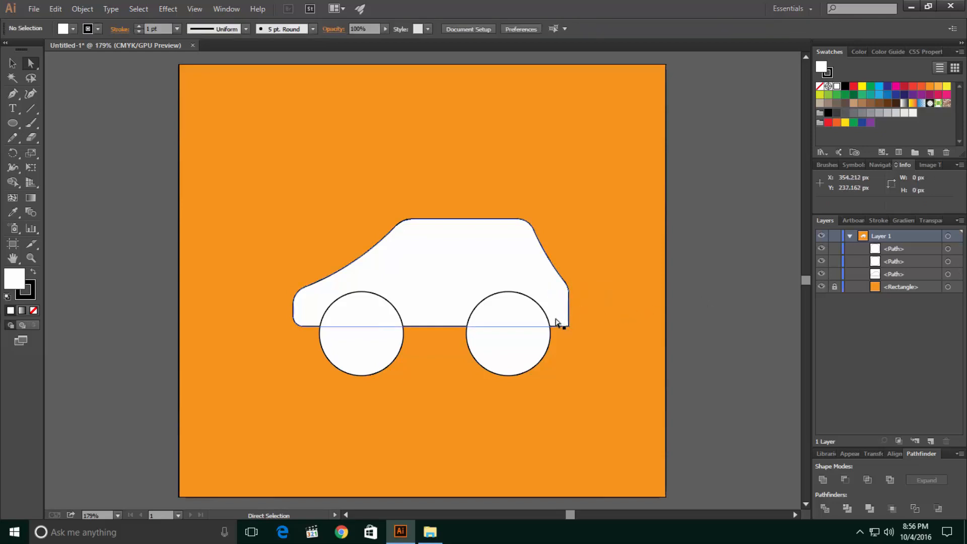
Step: Draw a rectangle about 55 by 39 px inside the front part of the car's cabin as the front window
key(v)
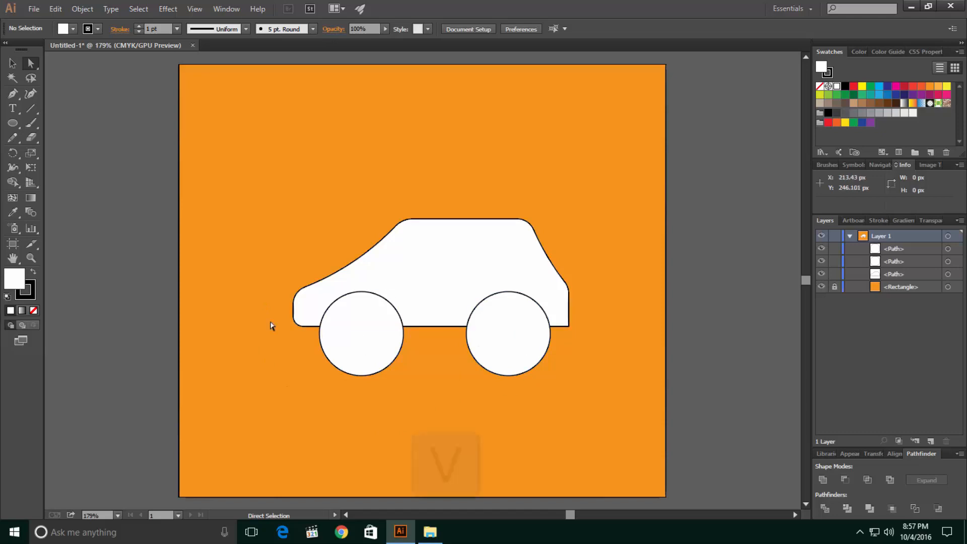
click(12, 64)
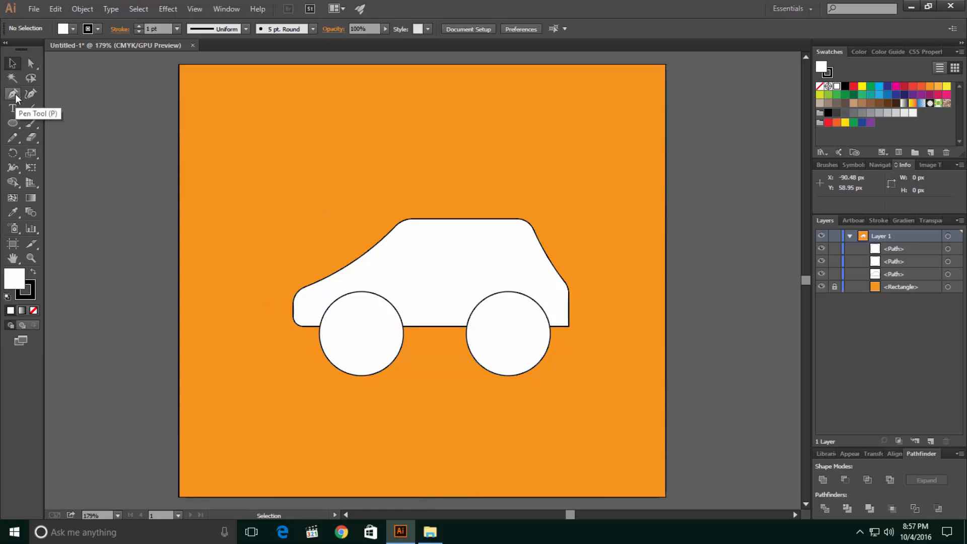
drag(13, 123, 49, 122)
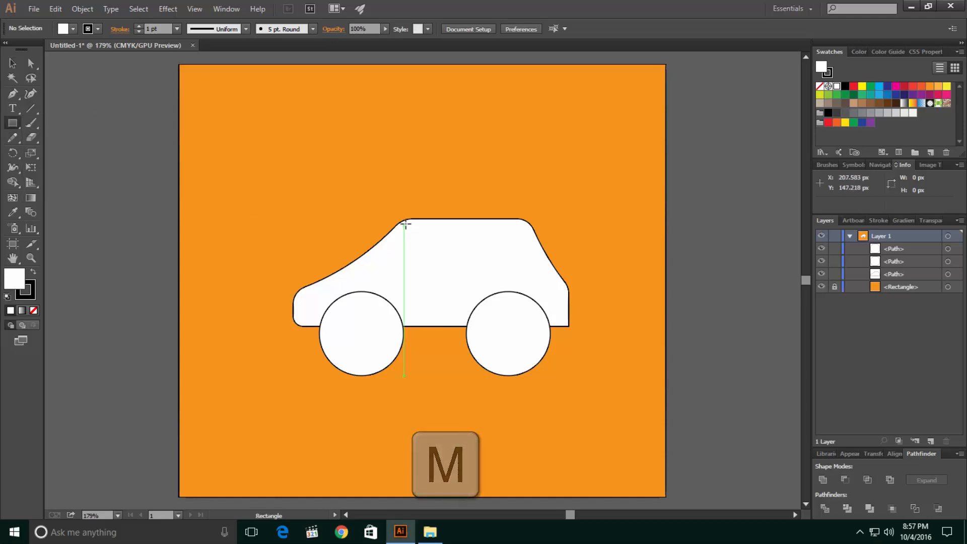
drag(405, 226, 459, 262)
Step: Duplicate the front window just behind it as the rear window and narrow the copy to about 49 px
key(v)
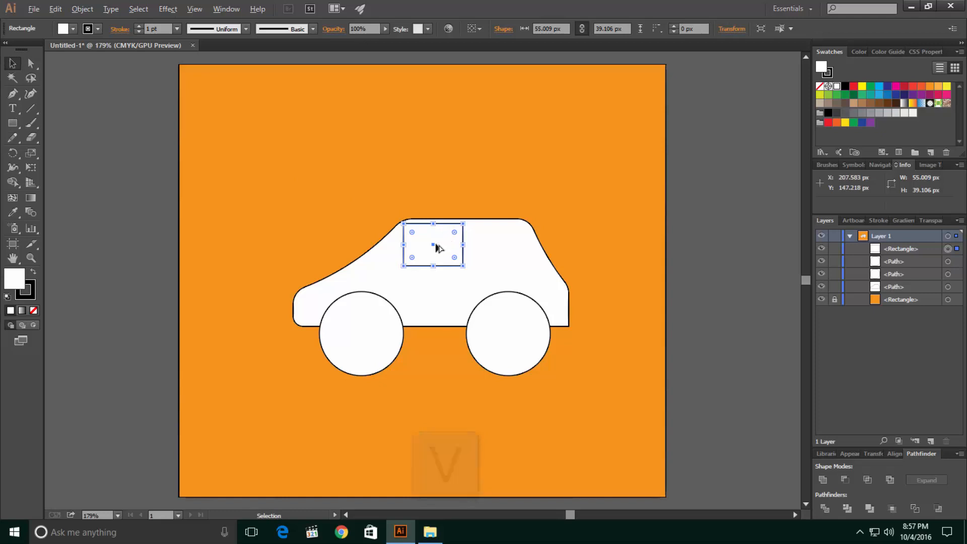
key(alt)
drag(438, 252, 500, 244)
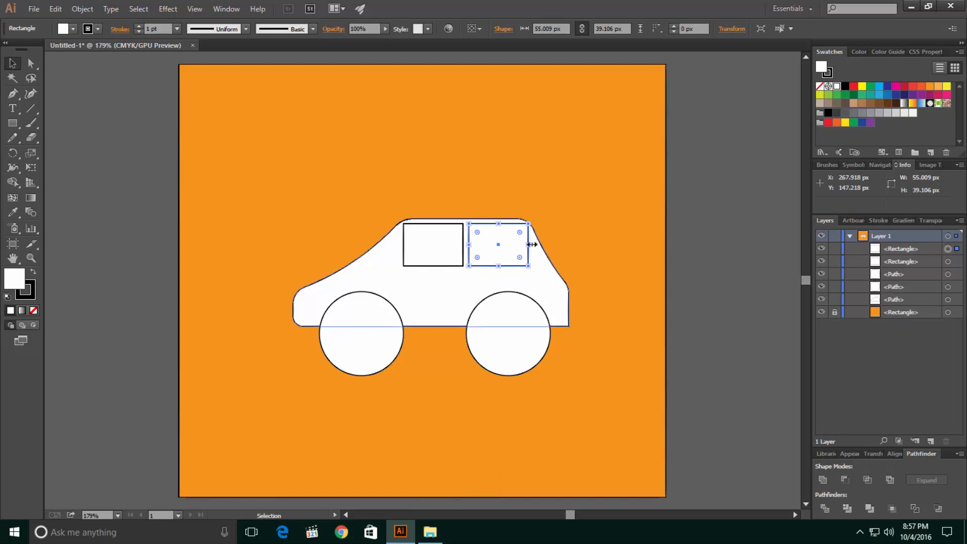
drag(530, 245, 522, 243)
click(721, 223)
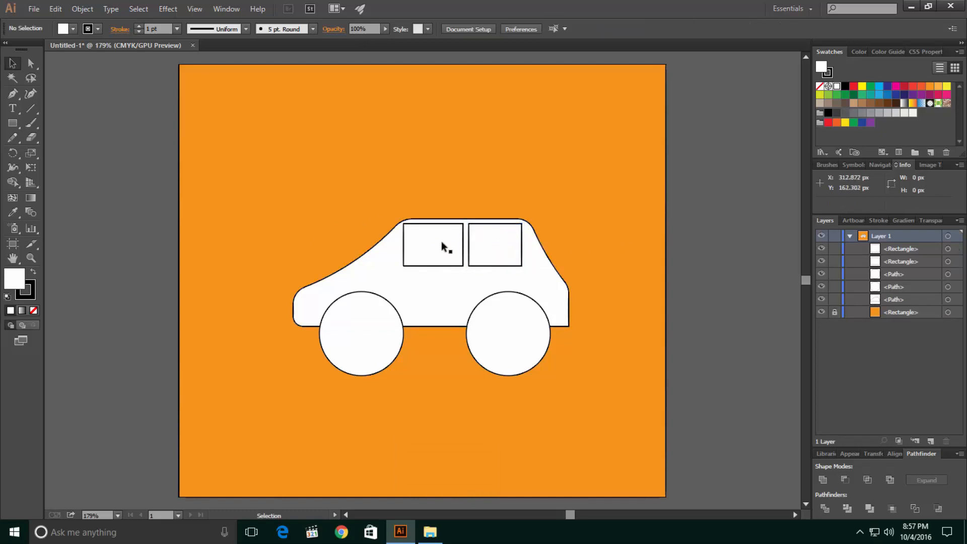
Step: Slant the windows' outer edges by moving the front window's lower front corner forward and the rear window's lower rear corner backward
key(a)
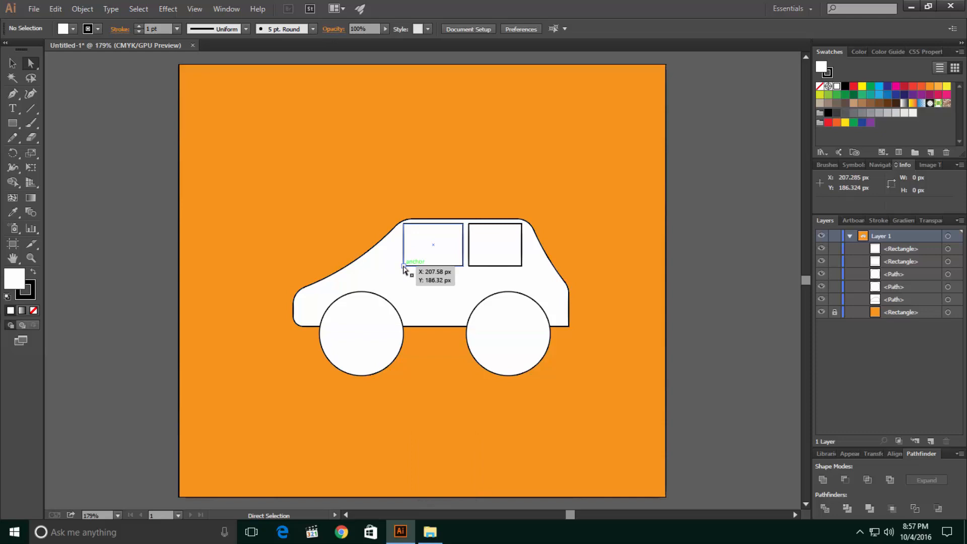
drag(399, 266, 378, 261)
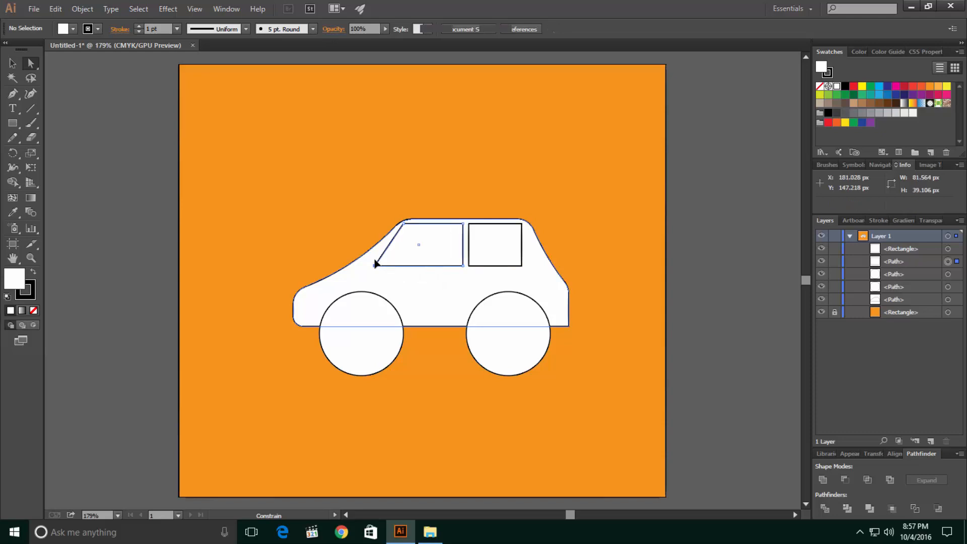
click(523, 261)
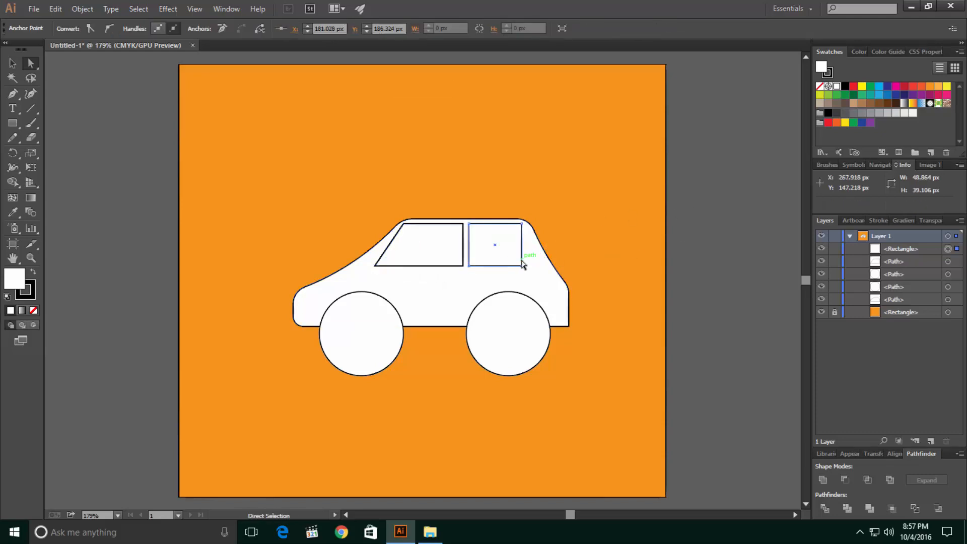
click(717, 233)
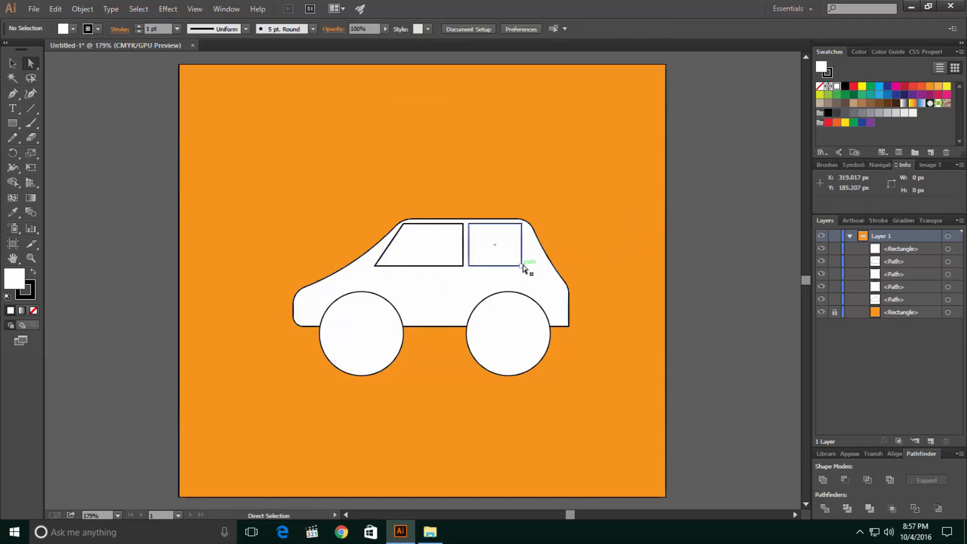
drag(522, 265, 544, 268)
click(722, 235)
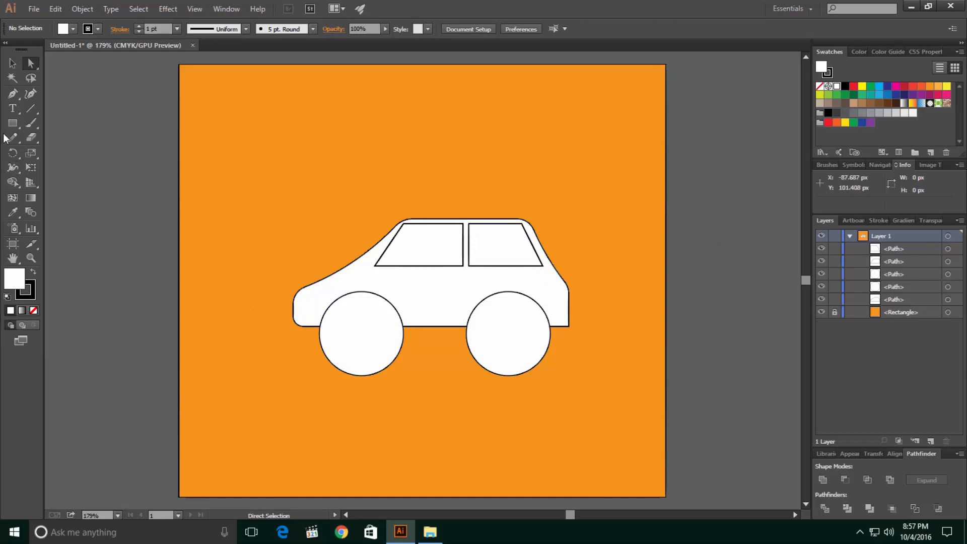
Step: Draw two rectangles overlapping the car's nose: about 25 by 34 px at the hood's tip and about 28 by 14 px at the lower corner
key(m)
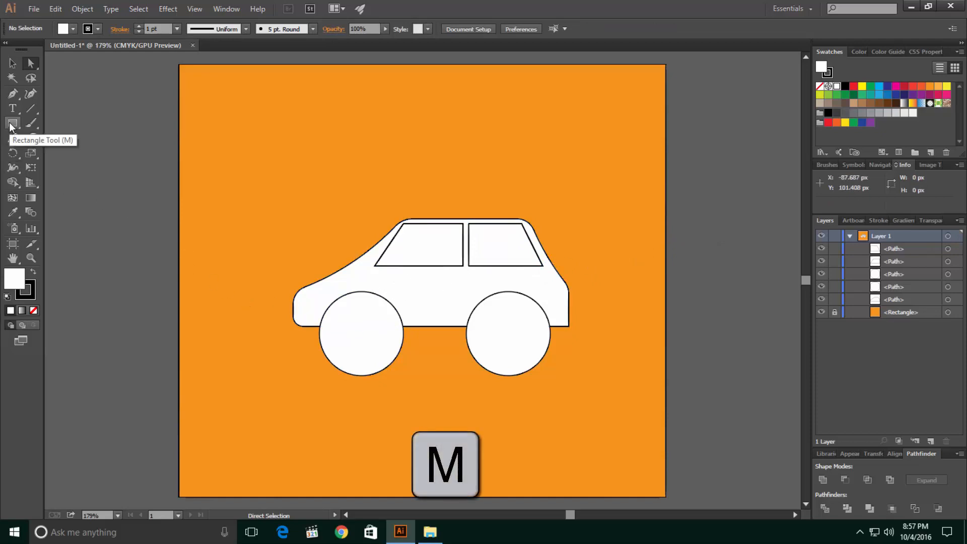
drag(10, 127, 42, 123)
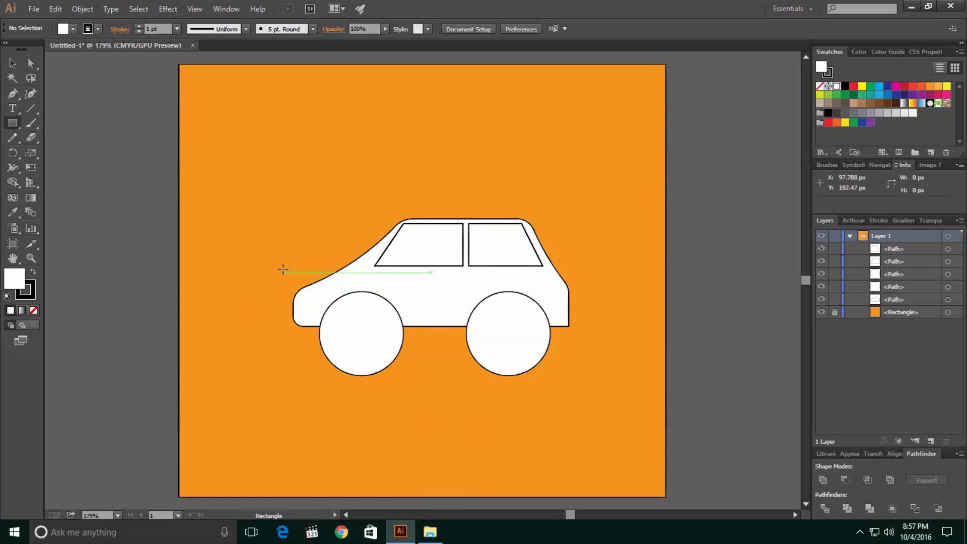
drag(281, 263, 306, 298)
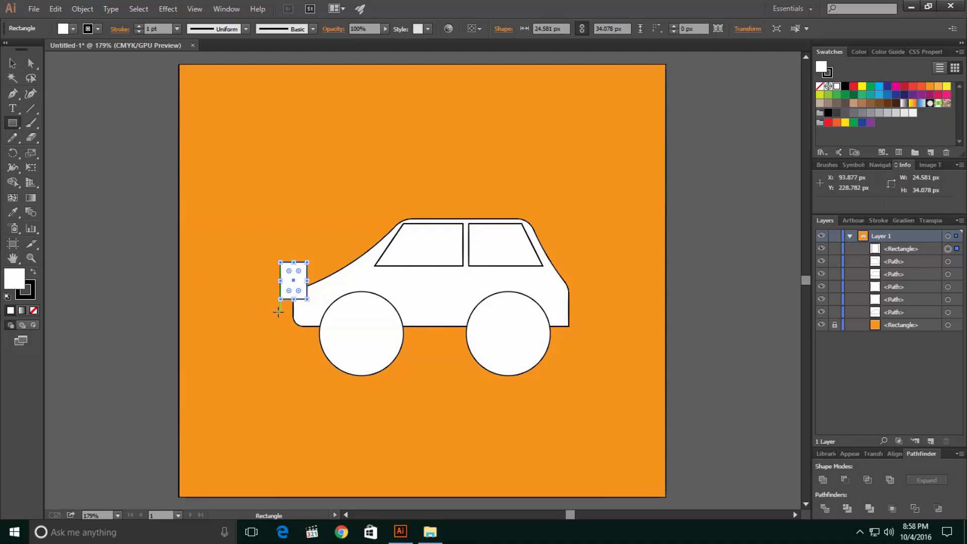
drag(285, 312, 316, 326)
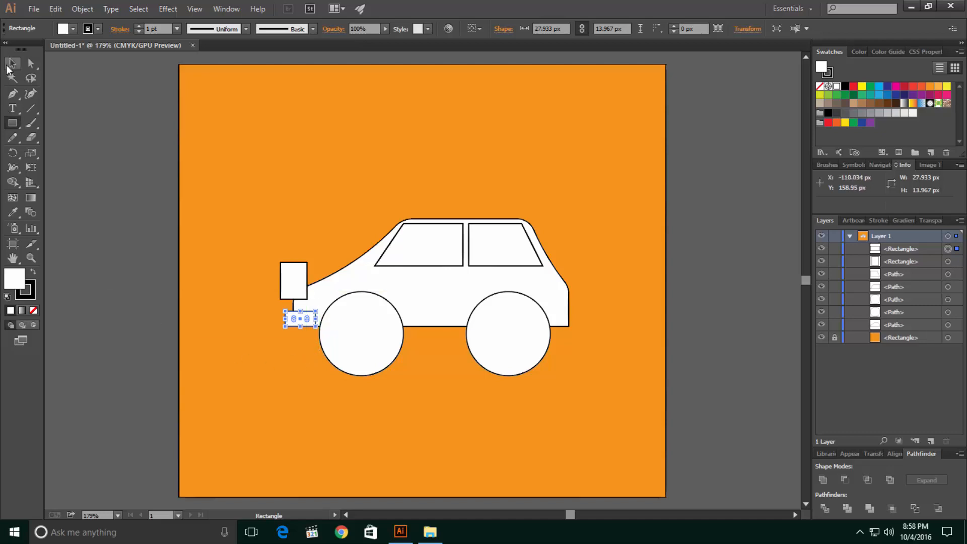
Step: Shrink the front wheel proportionally around its centre to about 64 px in diameter
key(v)
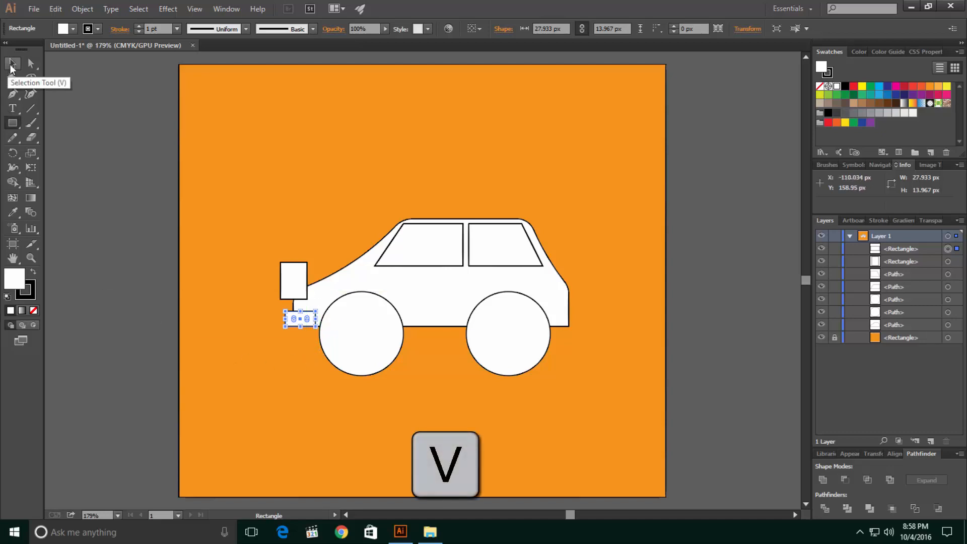
key(v)
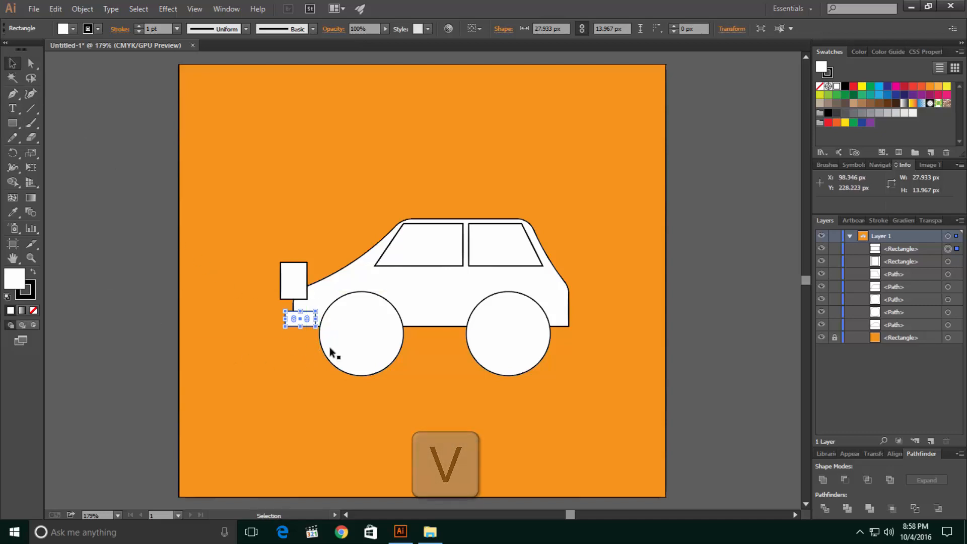
click(341, 333)
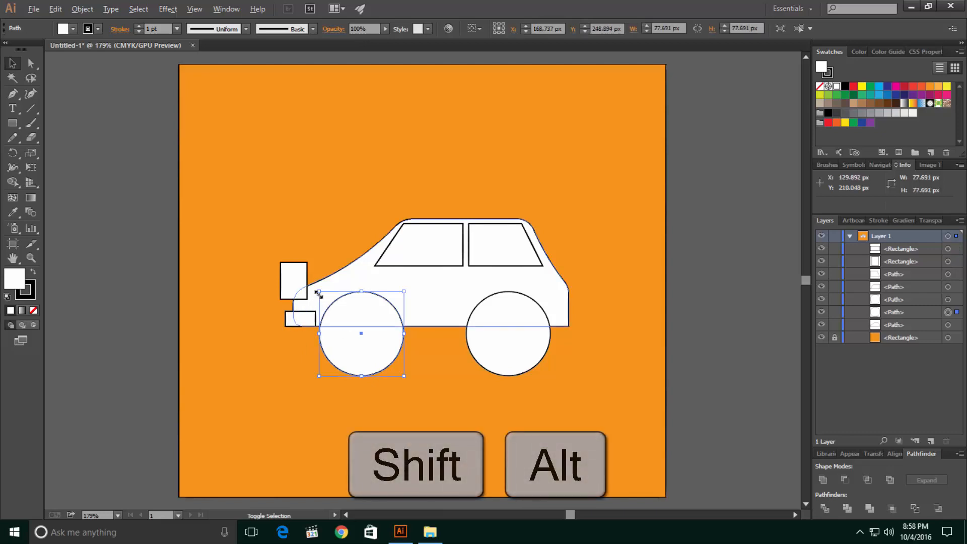
drag(318, 293, 325, 299)
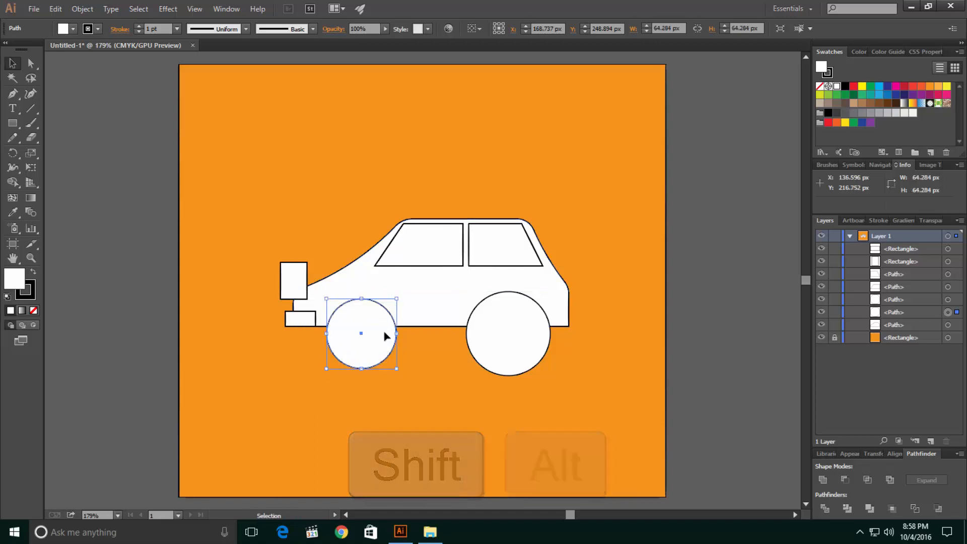
Step: Replace the larger rear wheel with a copy of the resized front wheel under the car's rear
click(513, 349)
key(Delete)
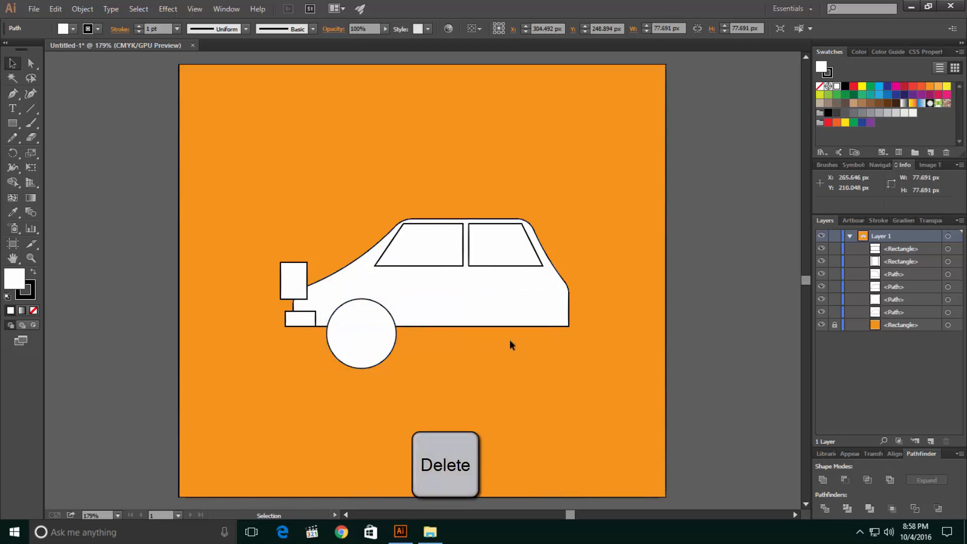
click(370, 330)
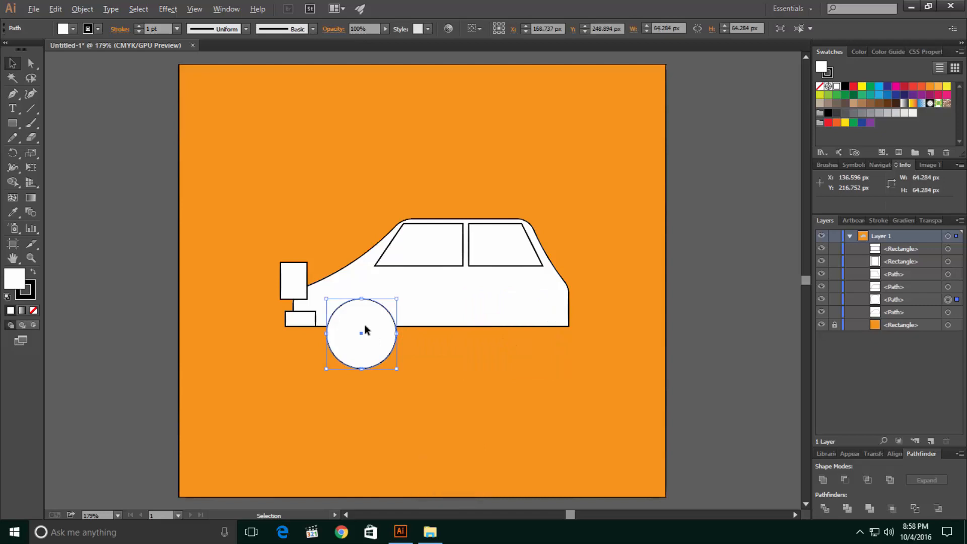
key(alt)
drag(366, 330, 517, 325)
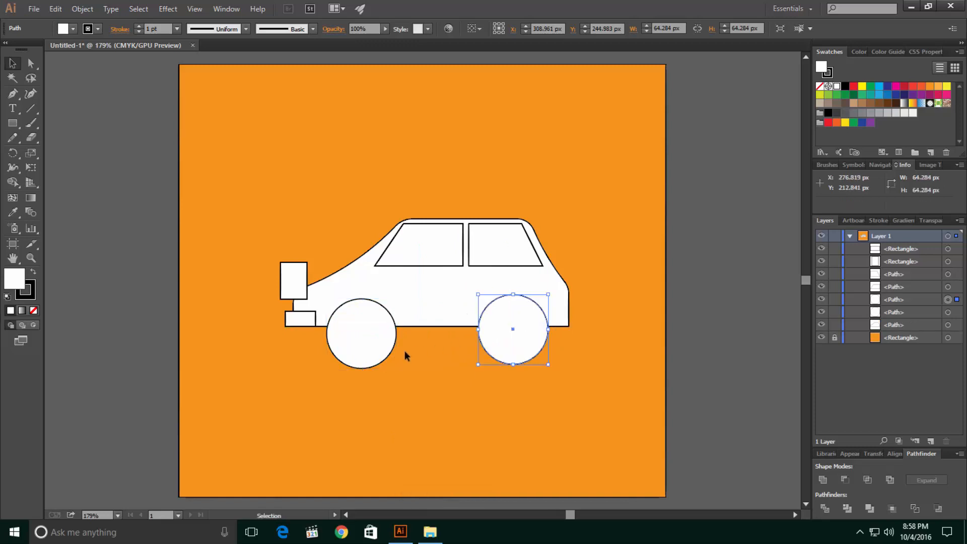
Step: Align the two wheels with each other by their vertical centres
shift+click(371, 333)
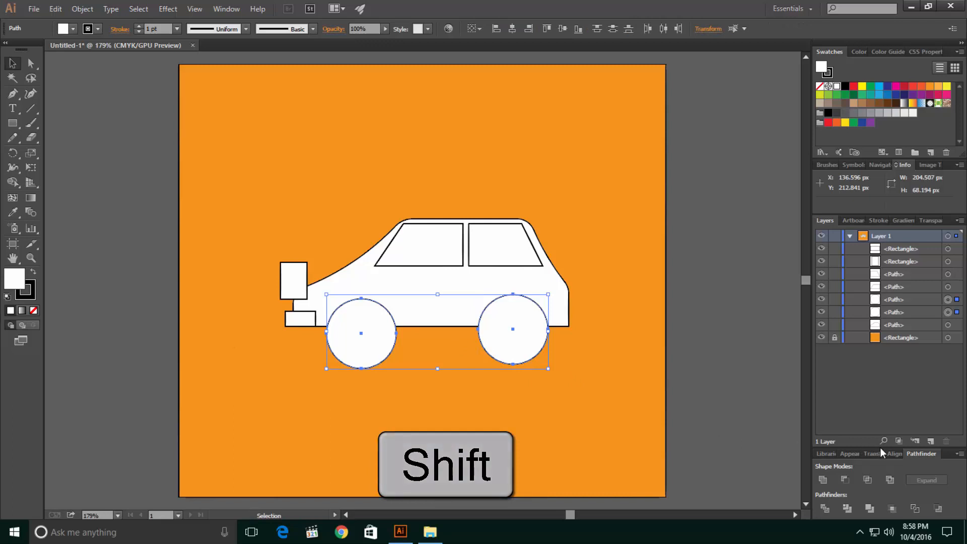
click(237, 9)
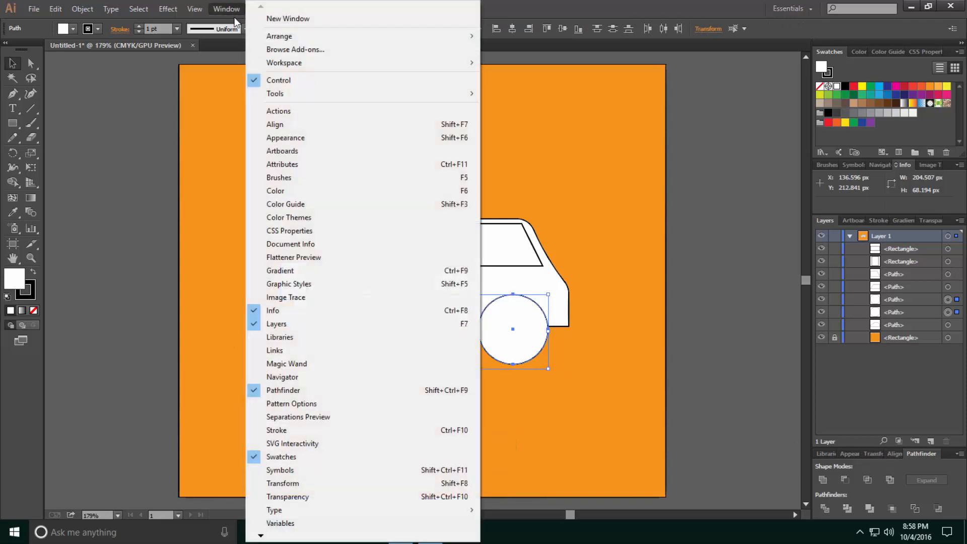
click(272, 124)
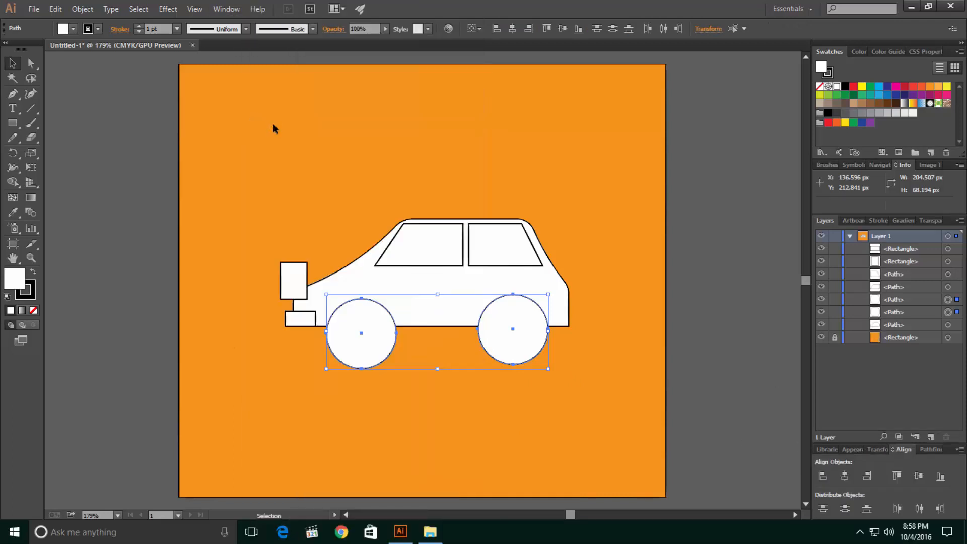
click(919, 477)
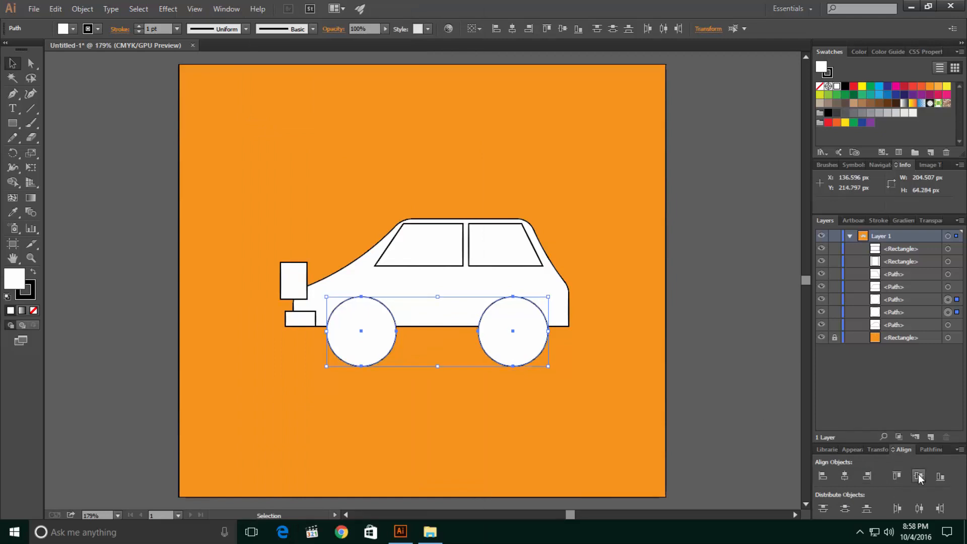
click(647, 263)
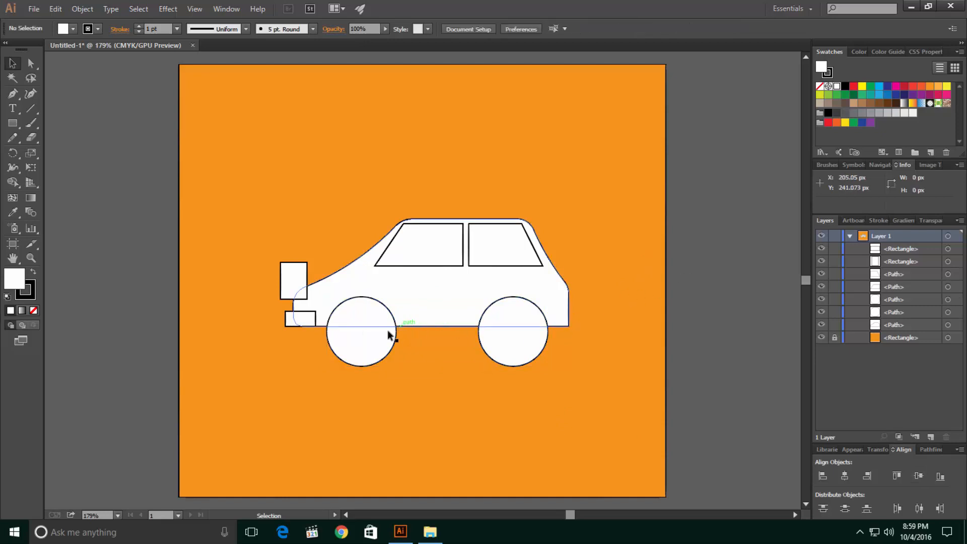
Step: Split the two nose rectangles along the car body's outline with the Shape Builder tool
key(v)
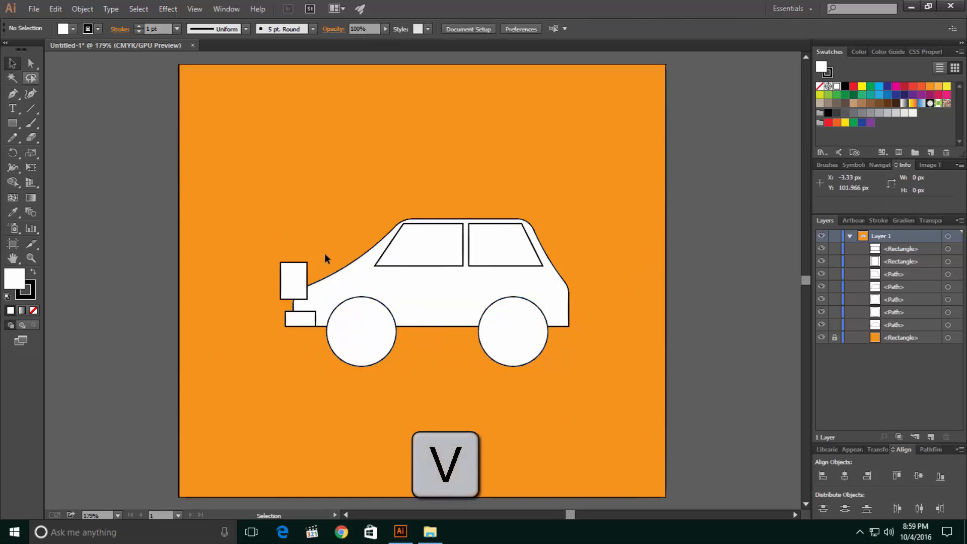
click(295, 272)
shift+click(297, 317)
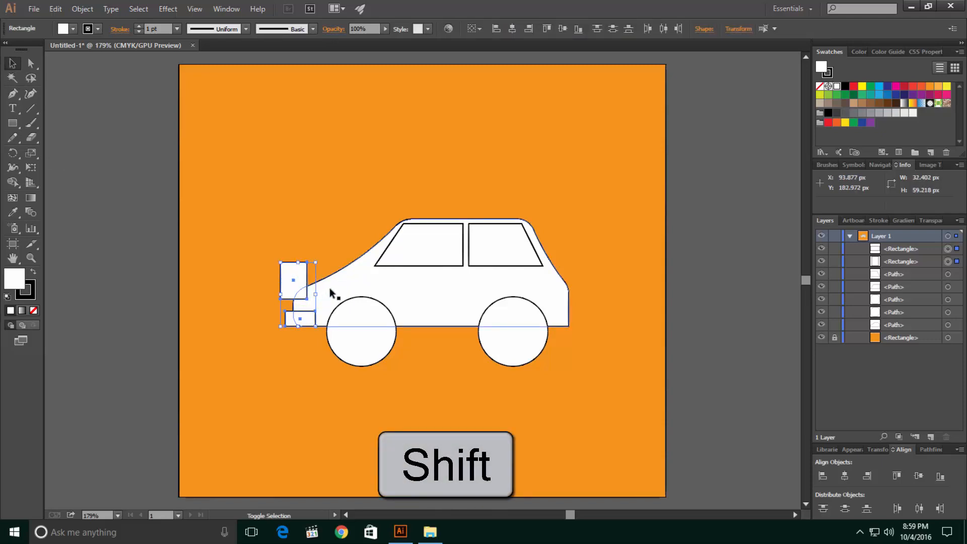
shift+click(330, 292)
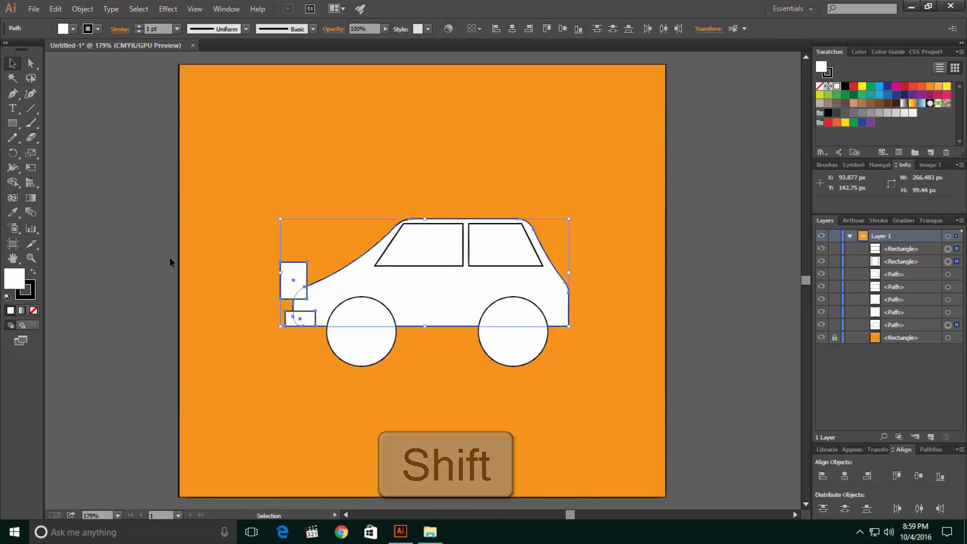
key(shift+m)
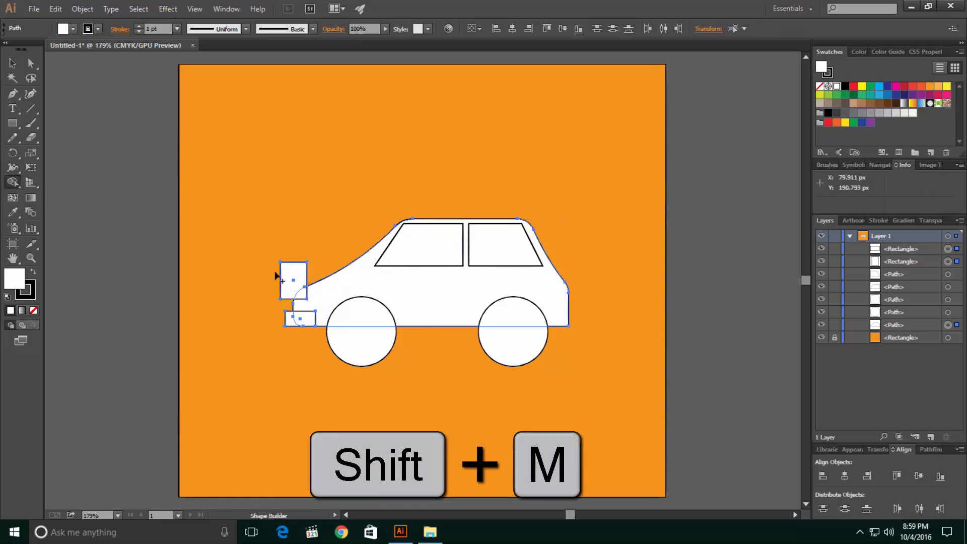
click(292, 277)
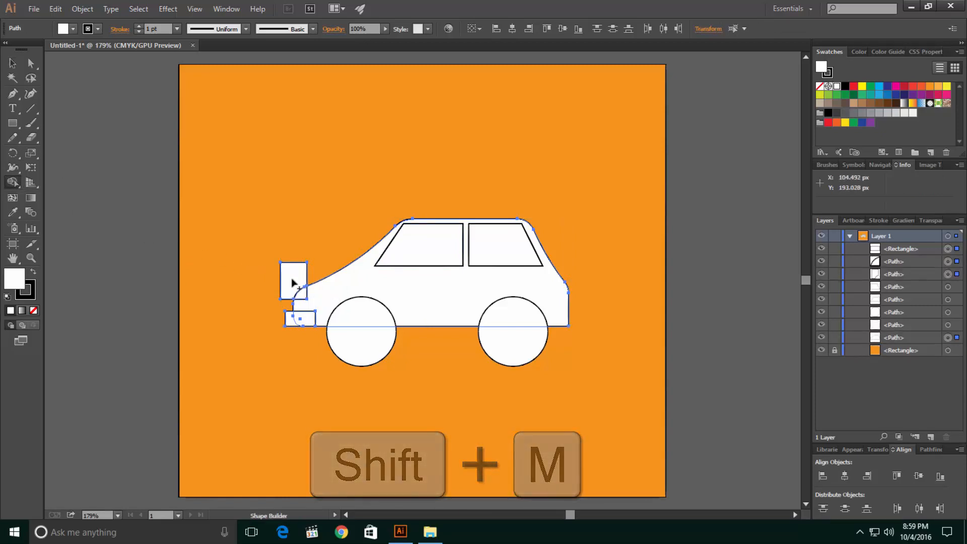
click(291, 322)
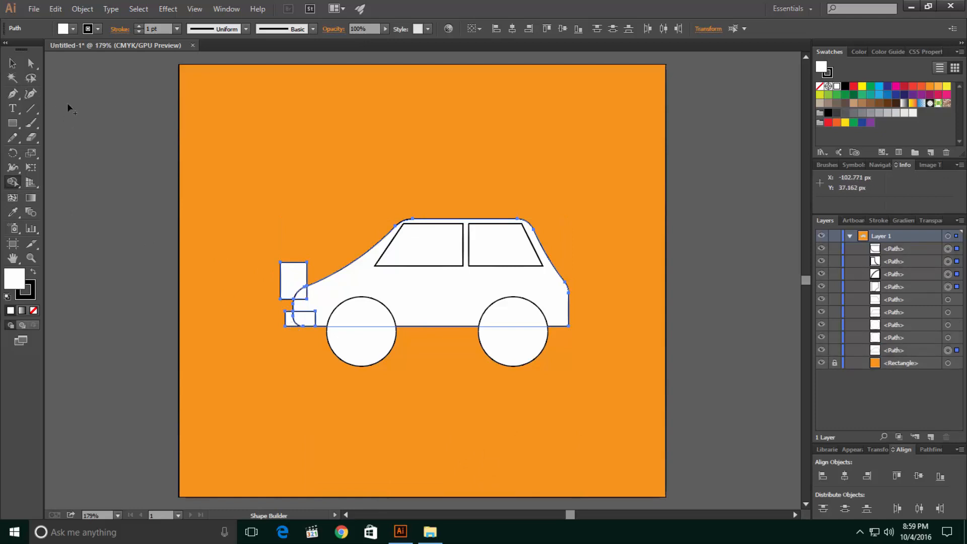
Step: Delete the parts of the two nose rectangles that lie outside the car body's outline
key(v)
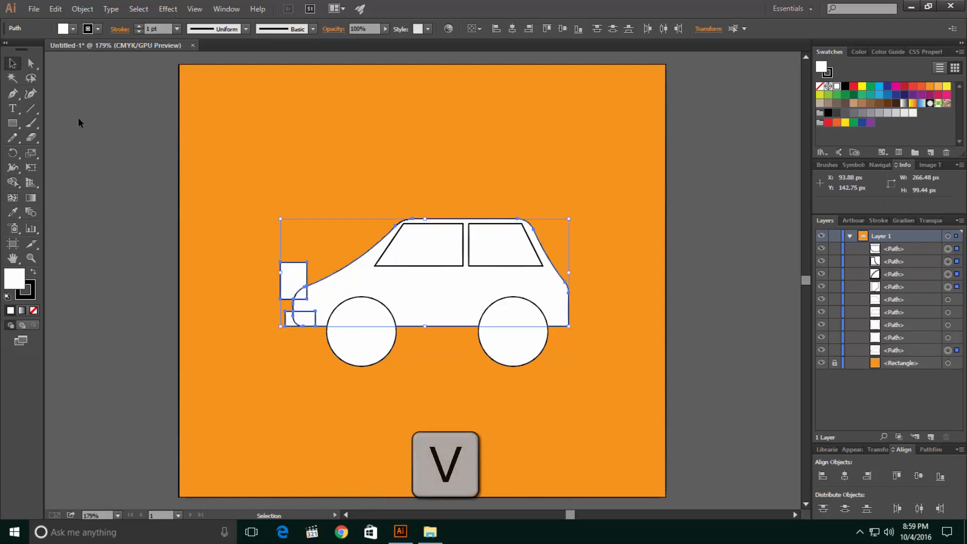
click(193, 248)
click(296, 267)
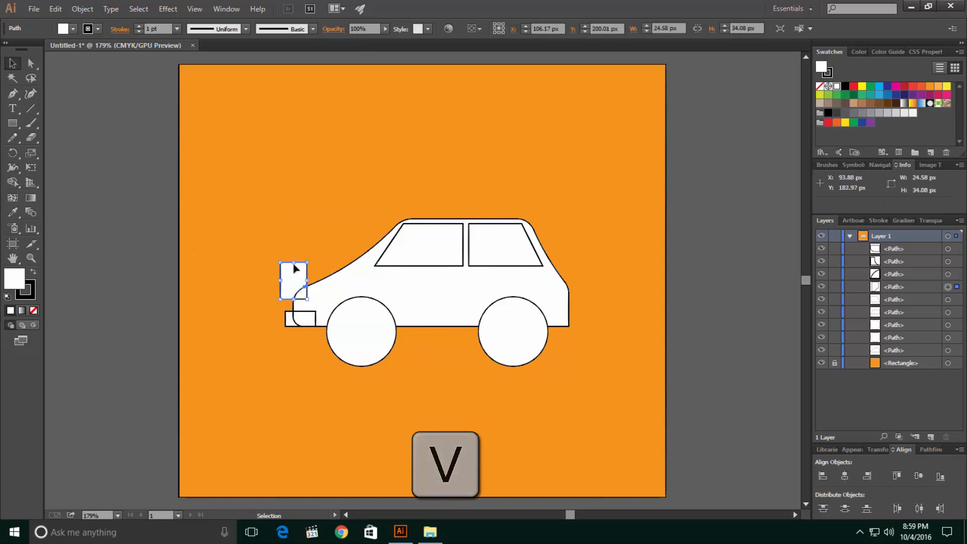
key(Delete)
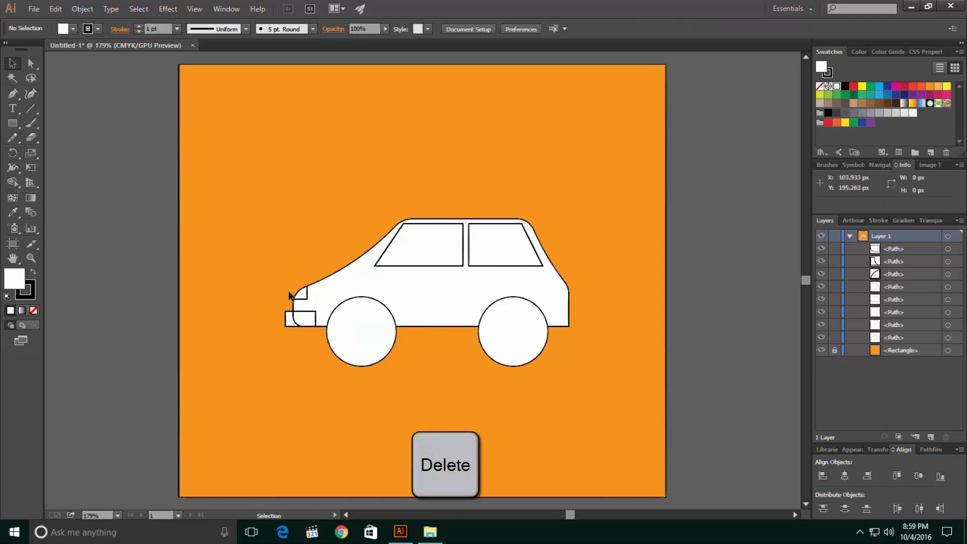
click(290, 321)
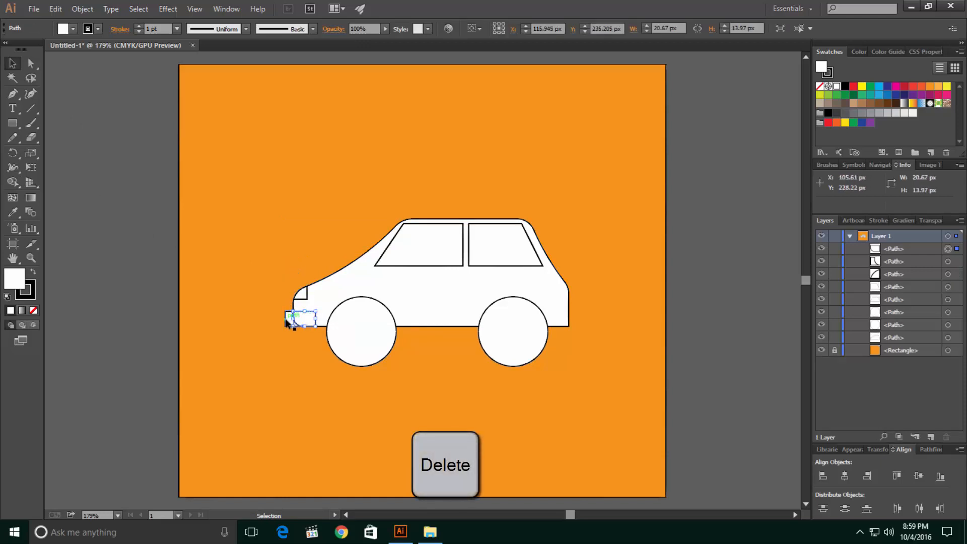
key(Delete)
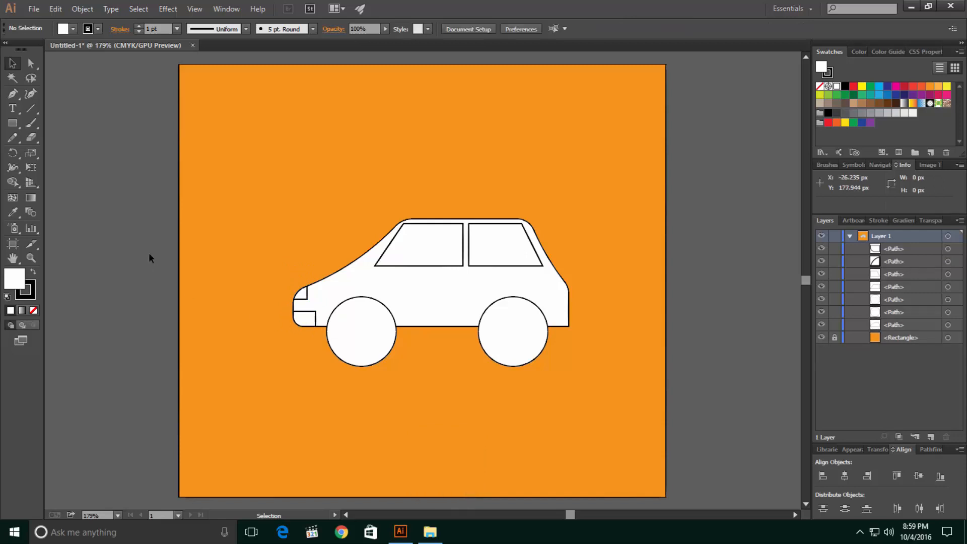
Step: Round the inner corners of the two nose pieces, about 9.5 px on the upper one and about 12 px on the lower one
key(a)
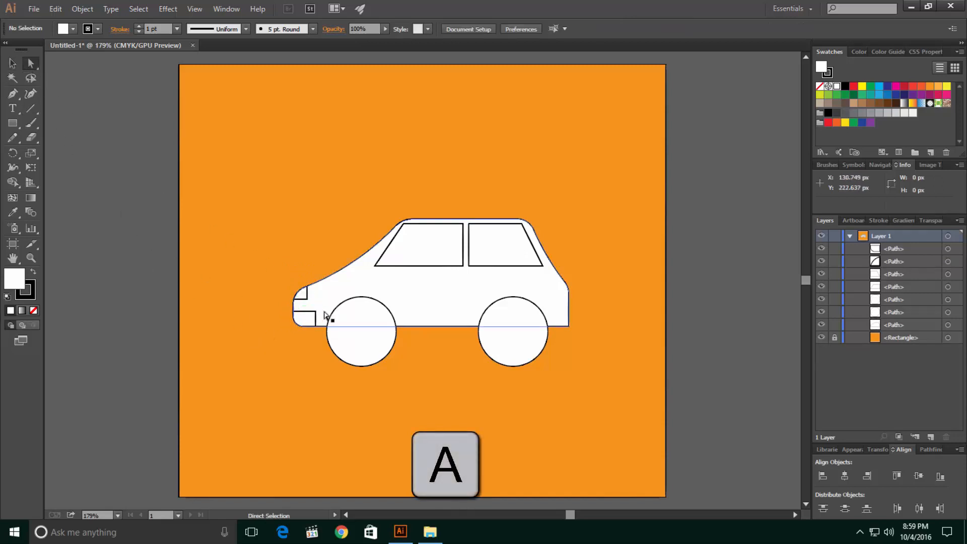
drag(308, 302, 298, 296)
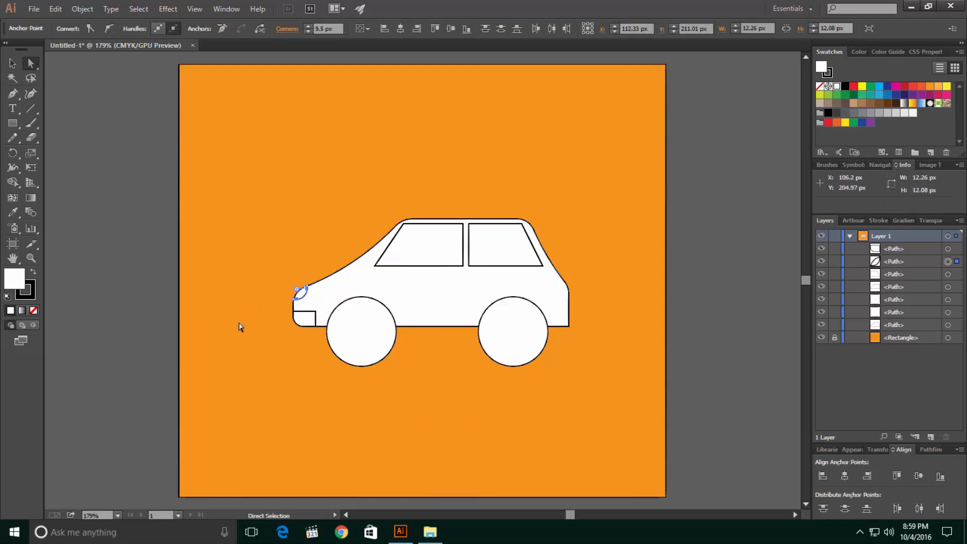
click(310, 321)
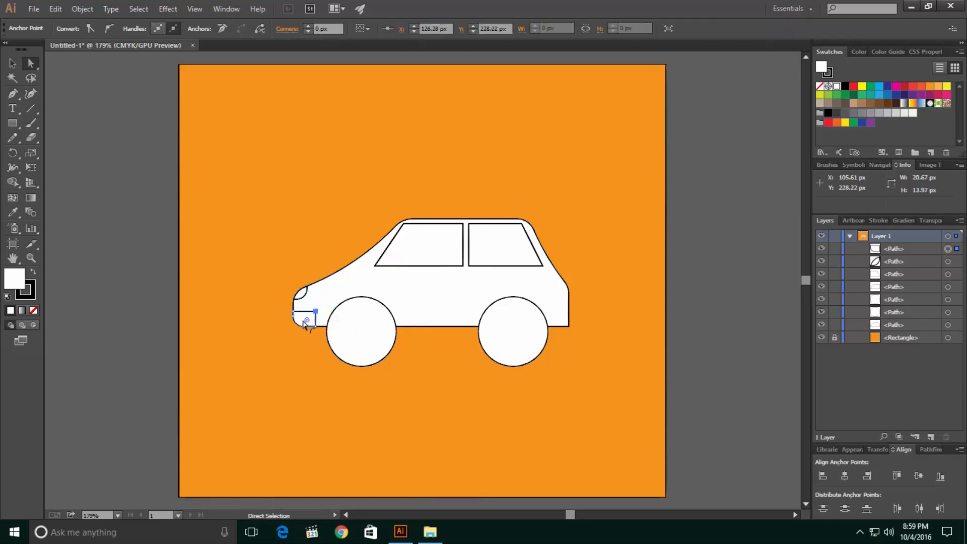
drag(304, 322, 302, 326)
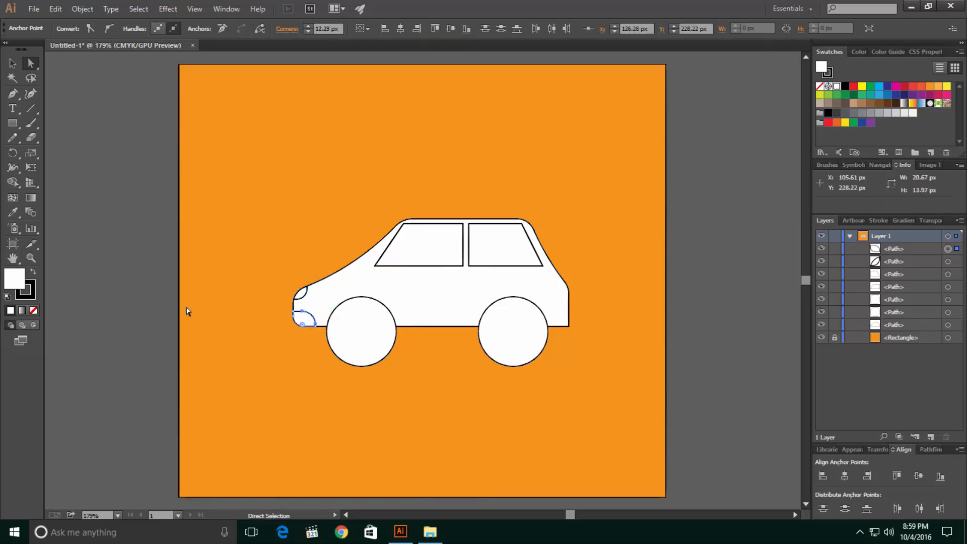
click(130, 281)
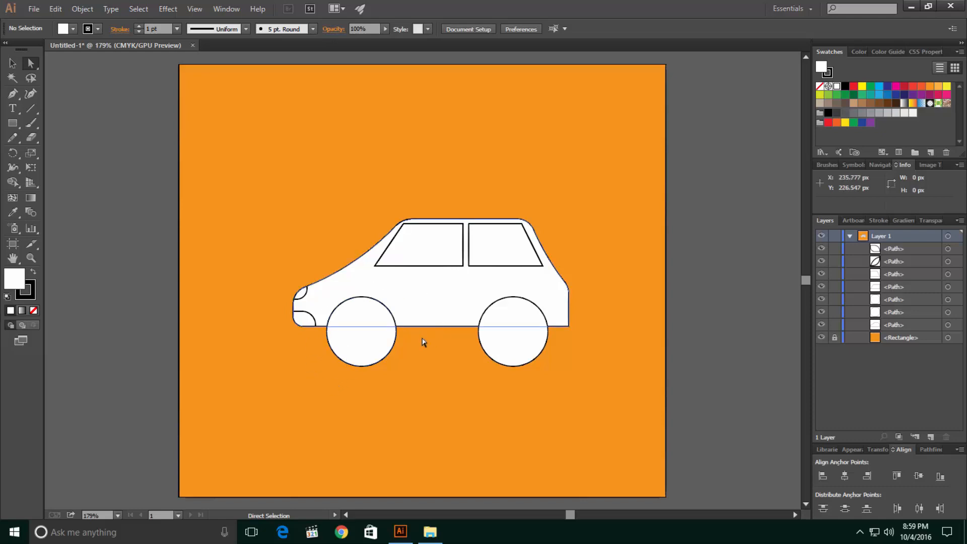
Step: Round the car body's lower rear corner to a radius of about 10 px
scroll(529, 333, up, 1)
scroll(533, 333, up, 2)
scroll(532, 334, down, 2)
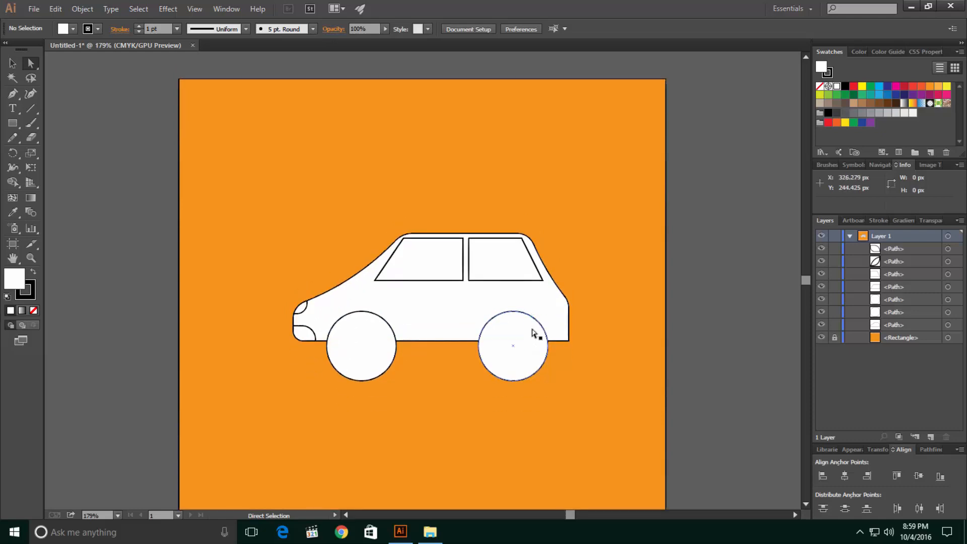
click(569, 341)
drag(562, 335, 558, 331)
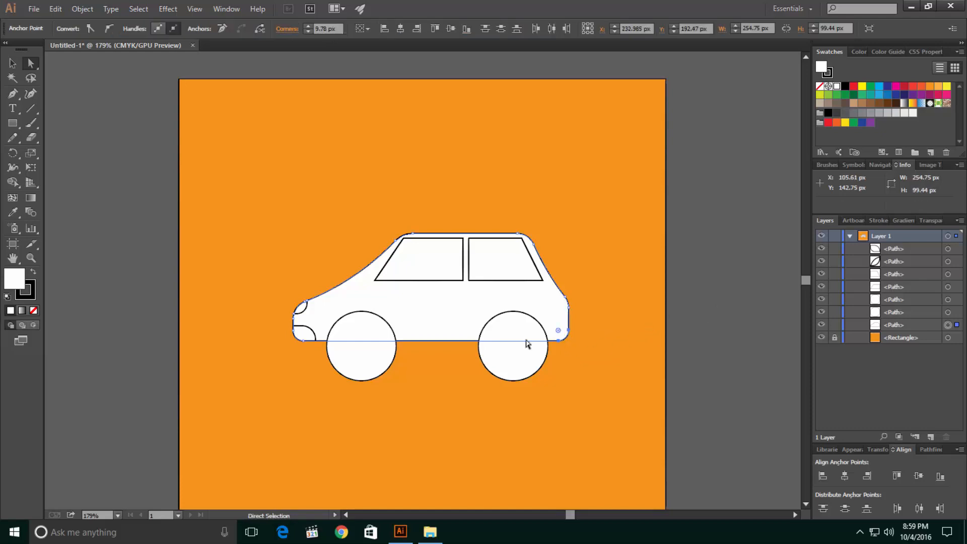
click(438, 356)
Step: Copy the front wheel in place and shrink the copy around its centre to an inner circle about 40 px in diameter
key(v)
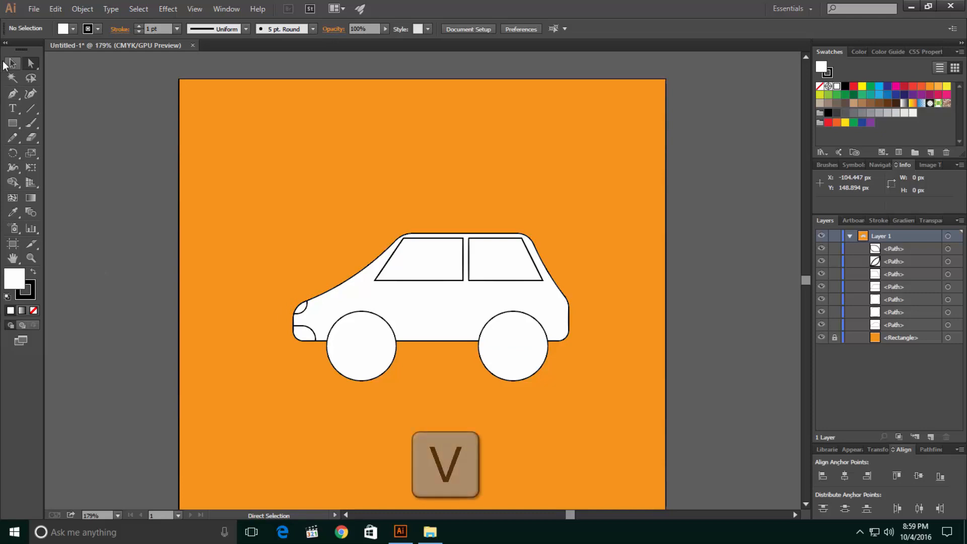
click(344, 332)
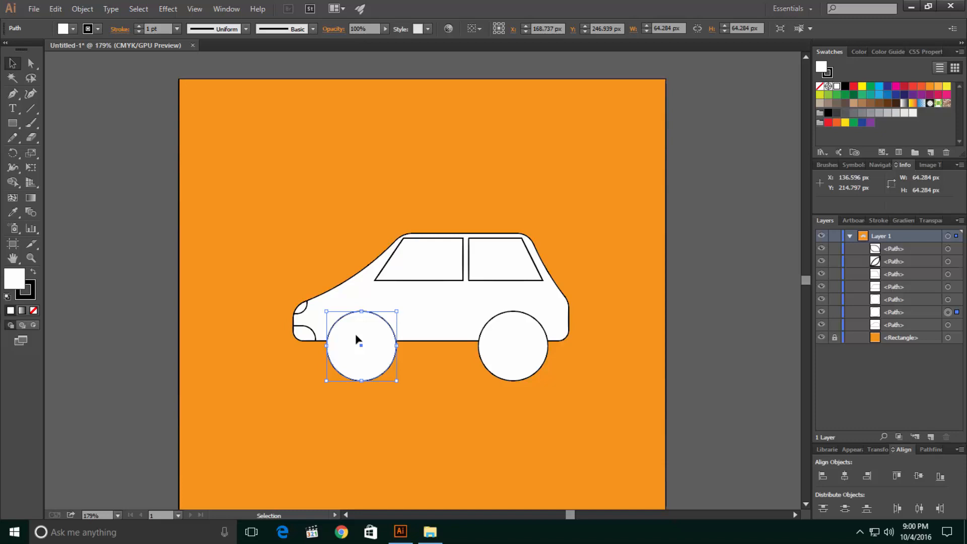
key(a)
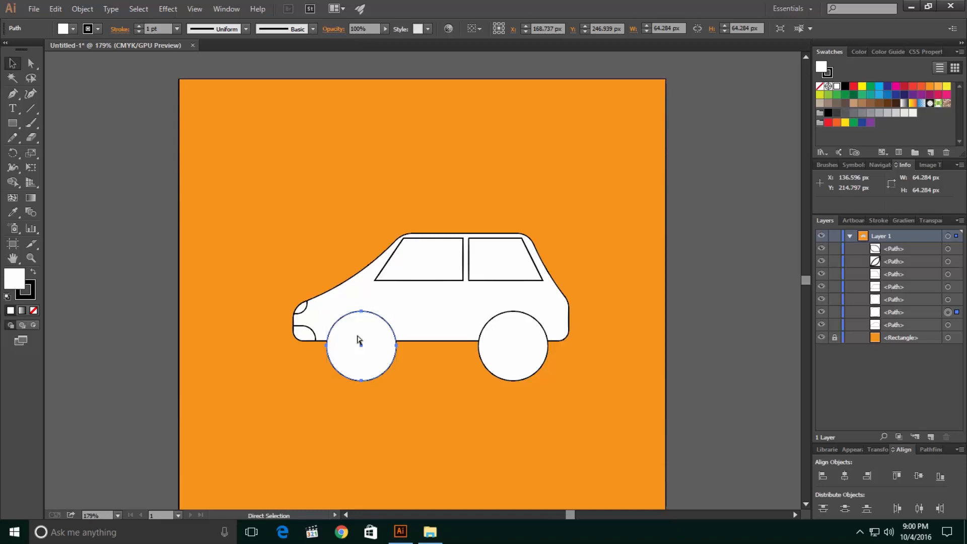
key(v)
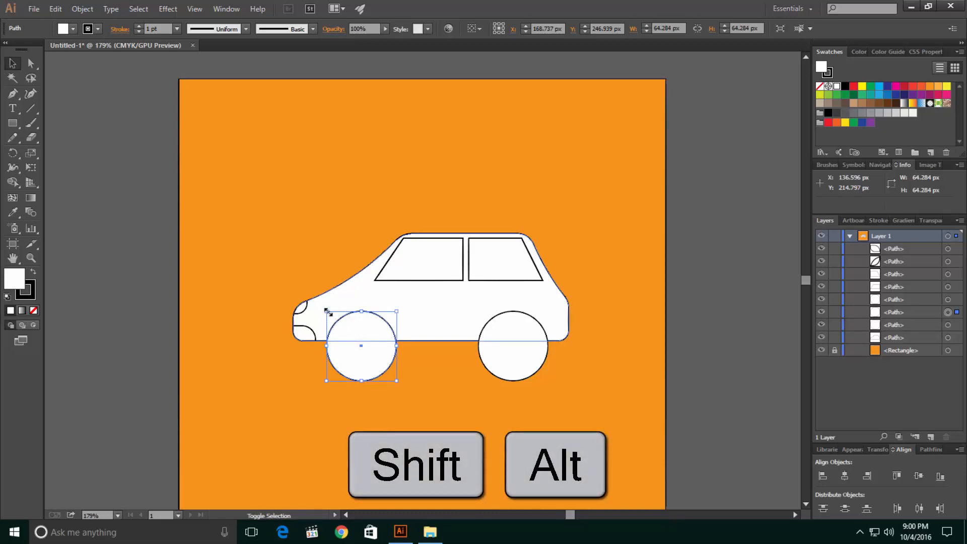
drag(328, 313, 340, 325)
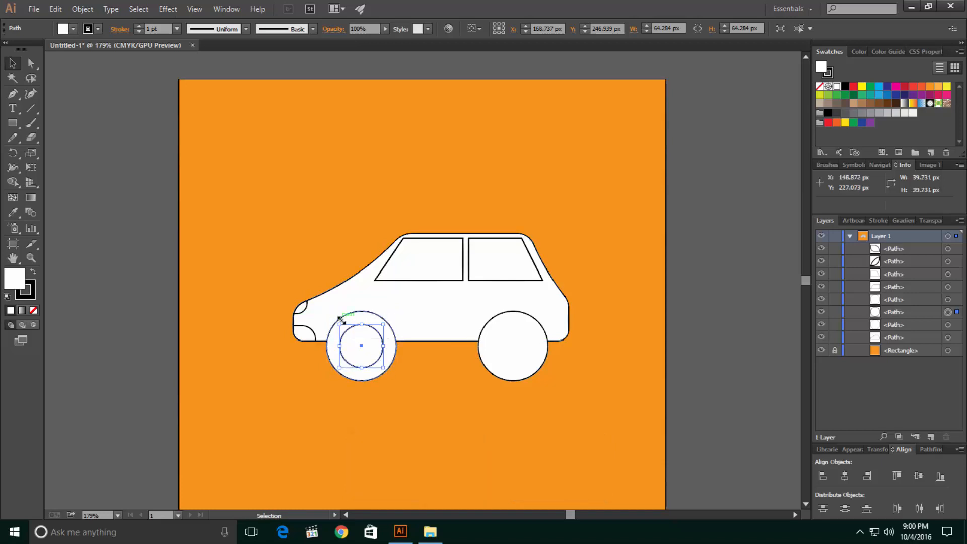
Step: Copy the rear wheel in place and shrink the copy around its centre to an inner circle about 37 px in diameter
click(493, 348)
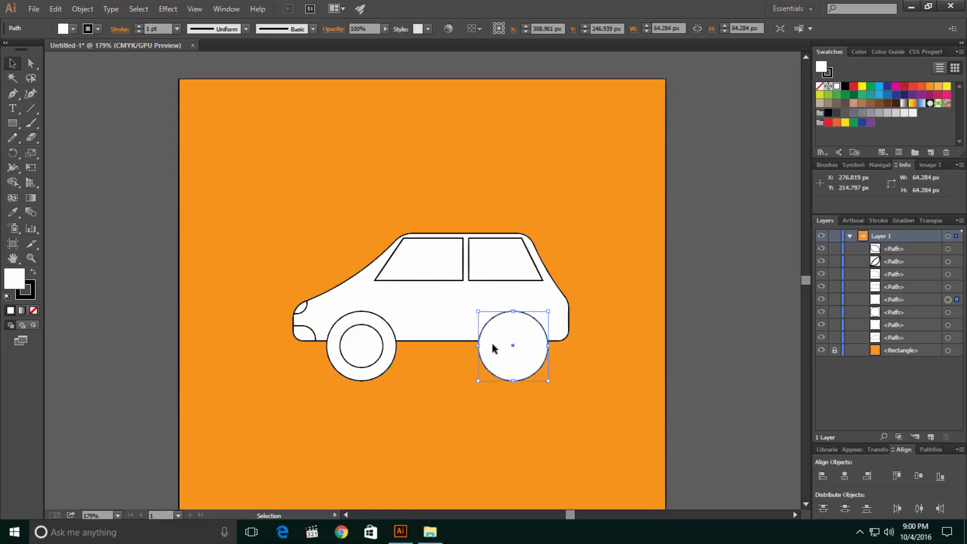
key(a)
key(ctrl+c)
key(ctrl+f)
key(v)
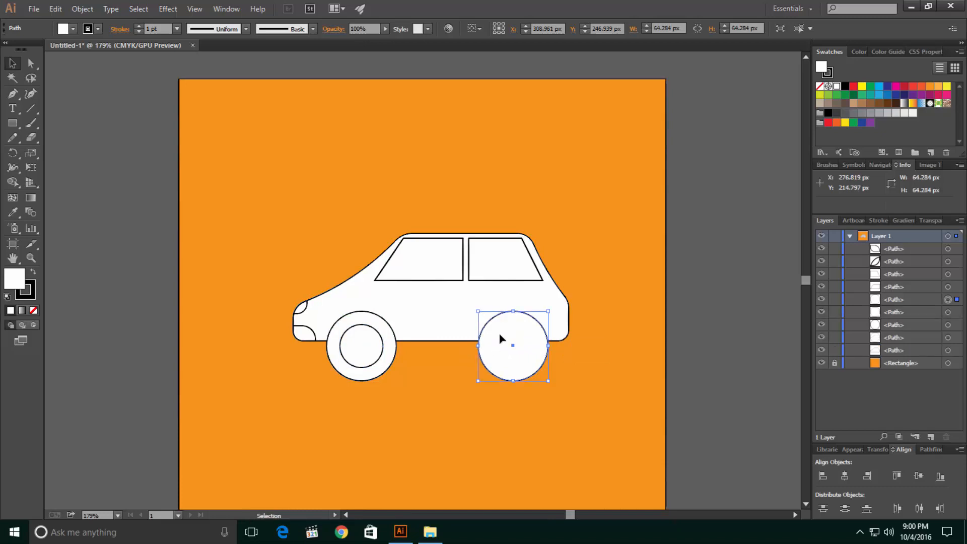
key(shift+alt)
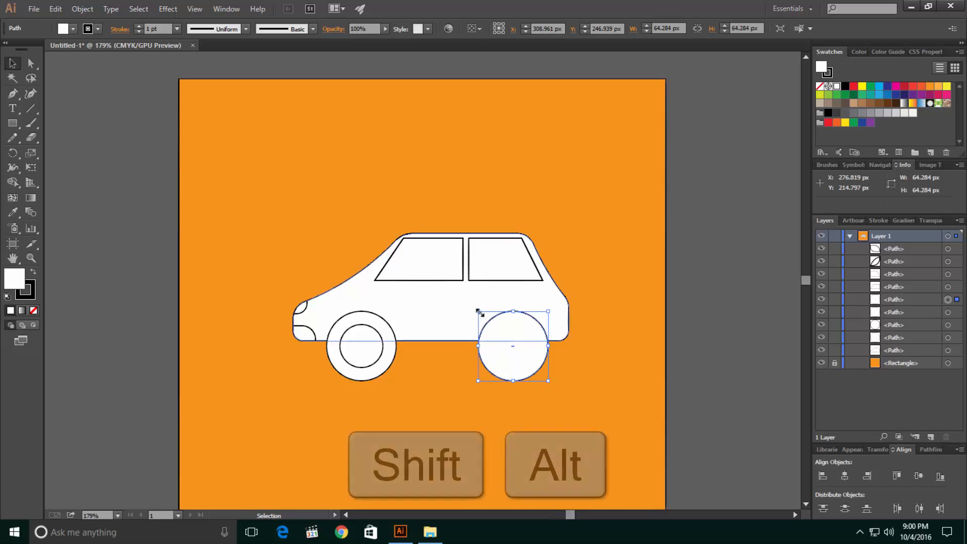
drag(478, 312, 493, 326)
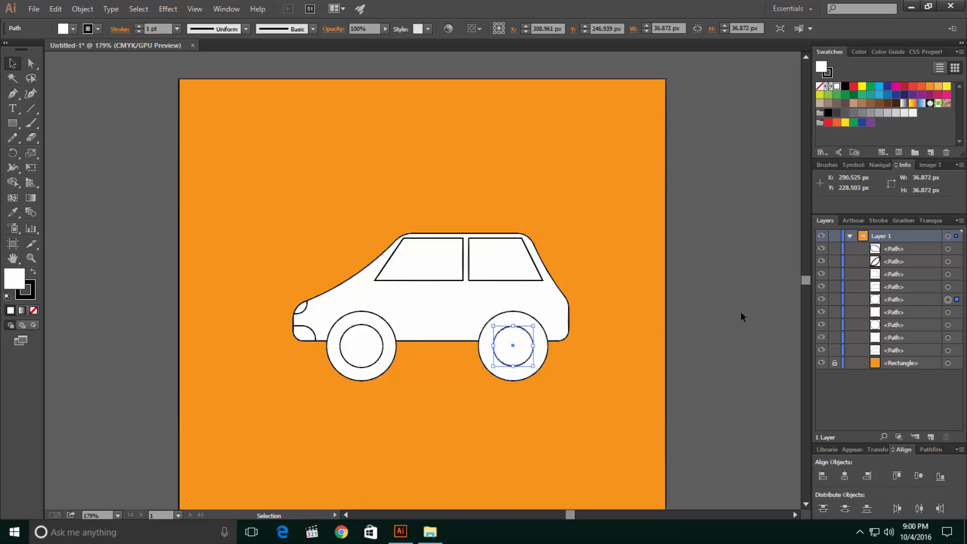
click(616, 400)
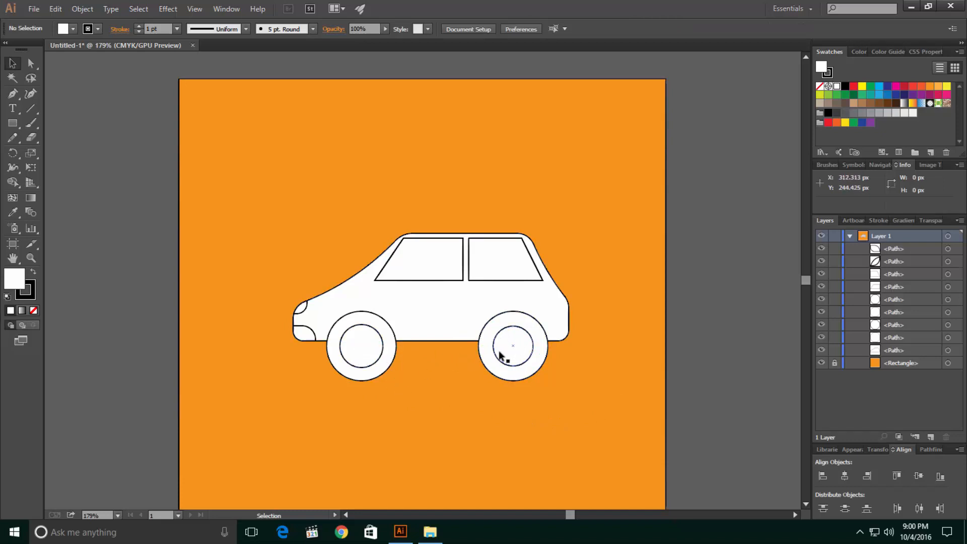
Step: Draw a small rectangle of about 13 by 12 px across the car body's lower rear edge
scroll(422, 383, up, 2)
scroll(421, 381, down, 5)
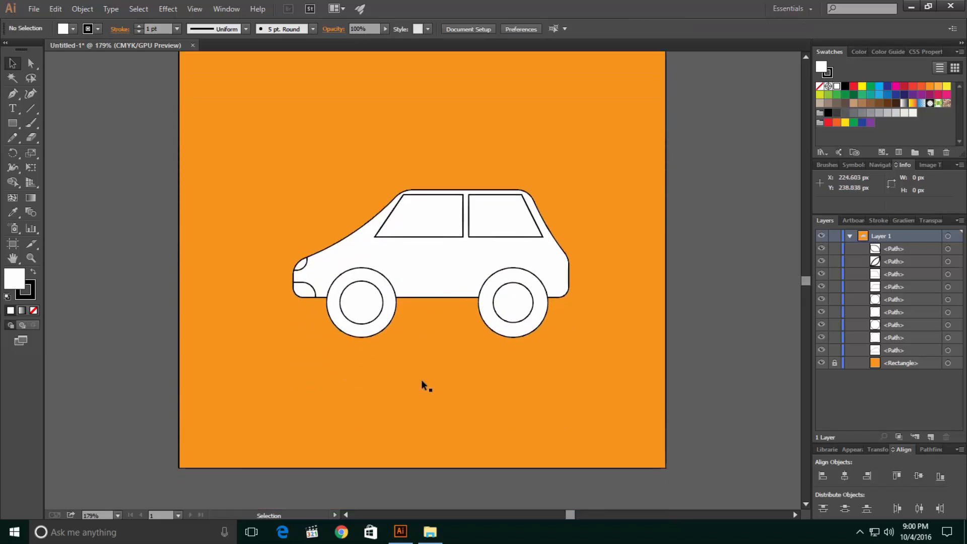
scroll(421, 379, up, 2)
key(m)
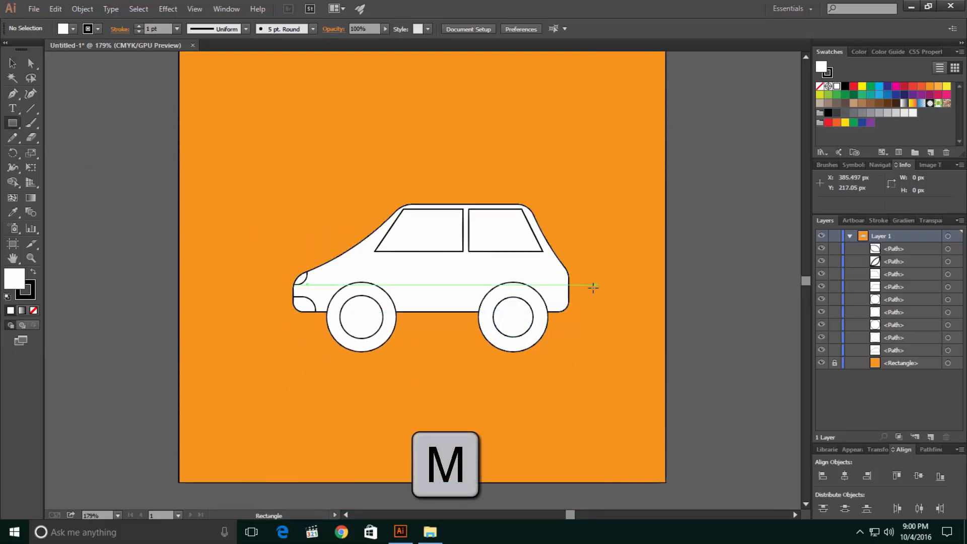
mouse_move(577, 291)
mouse_down()
mouse_move(560, 295)
mouse_move(564, 303)
mouse_up()
key(v)
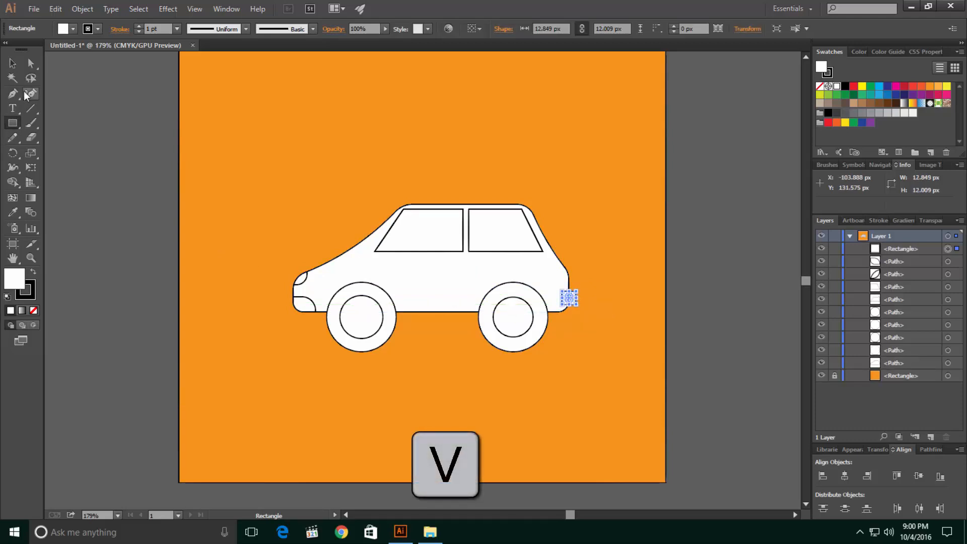
click(14, 65)
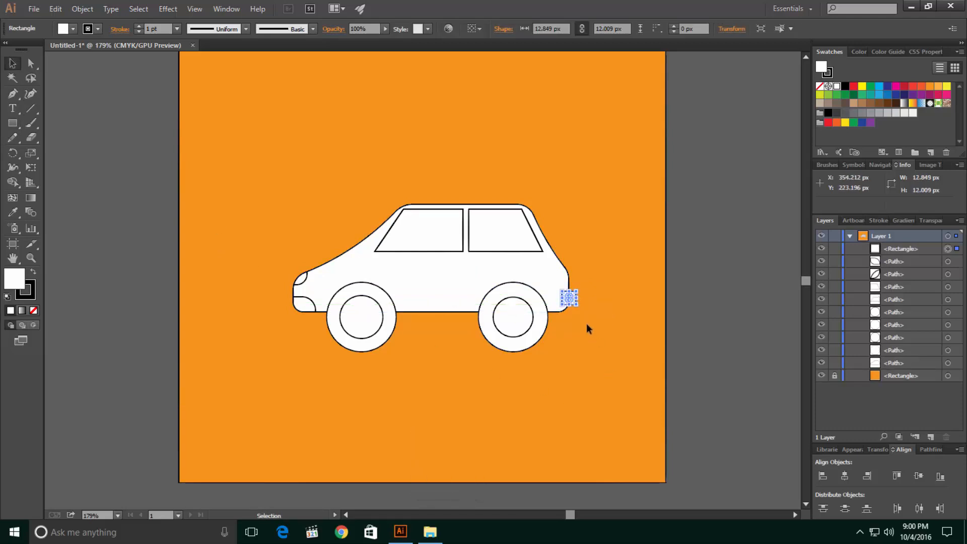
Step: Split the small rear rectangle along the car body's outline with the Shape Builder tool
shift+click(551, 275)
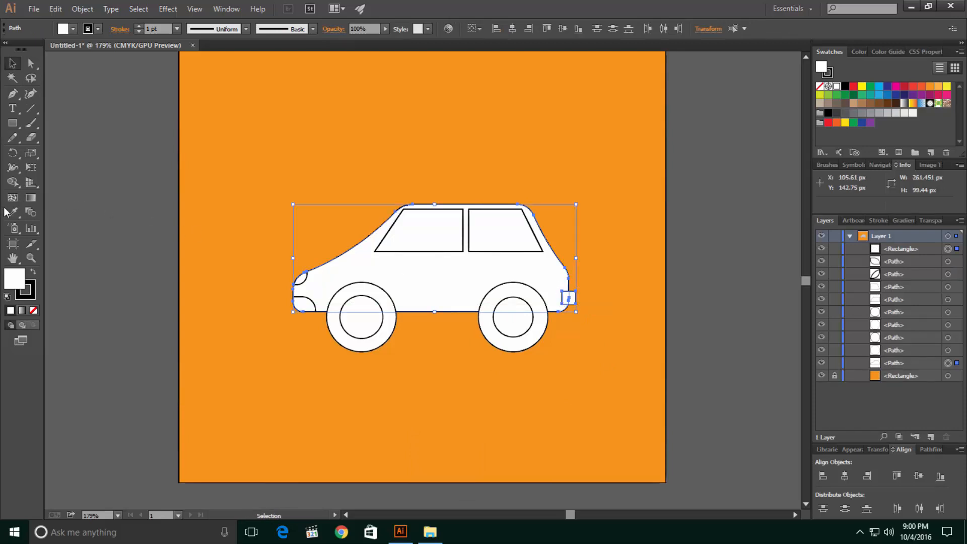
click(616, 302)
click(571, 299)
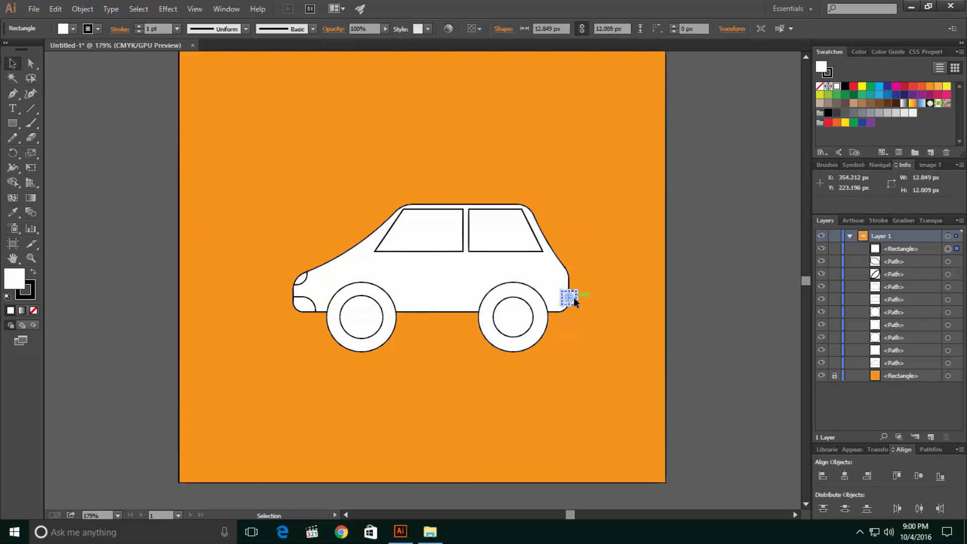
shift+click(557, 277)
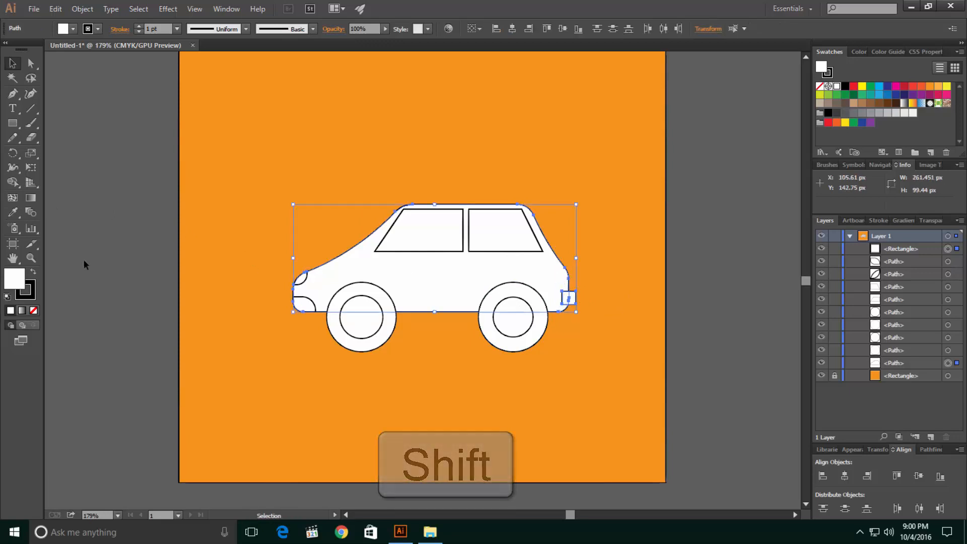
key(shift+m)
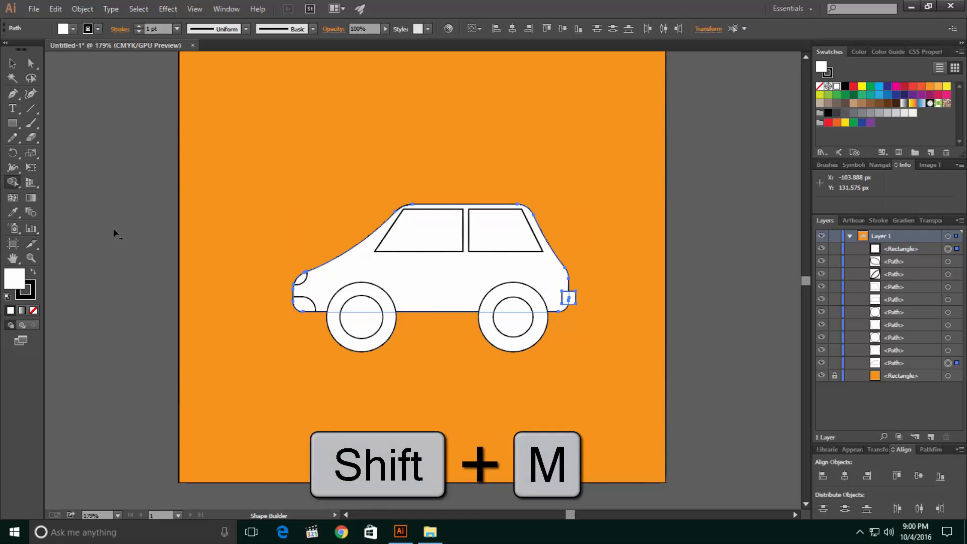
click(567, 298)
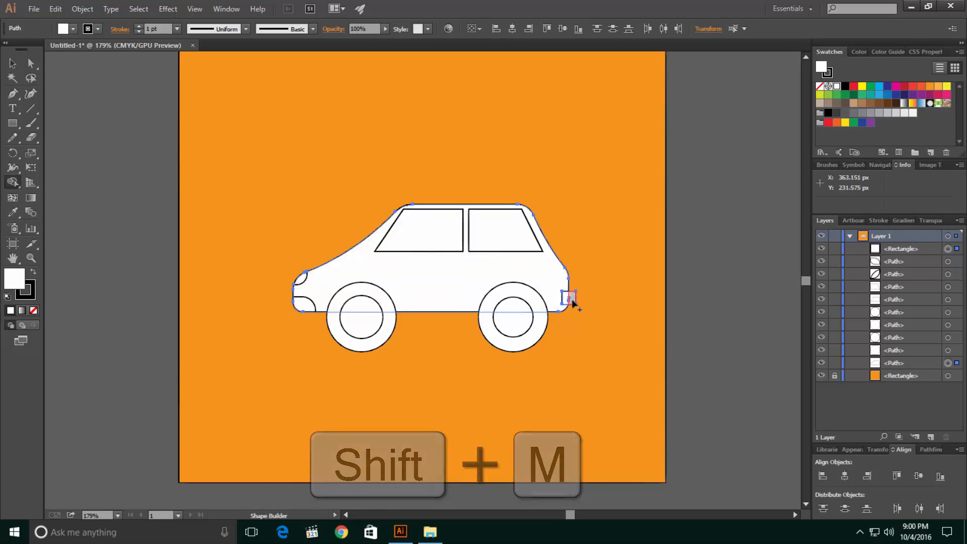
Step: Delete the part of the small rear rectangle that sticks out beyond the car body
key(v)
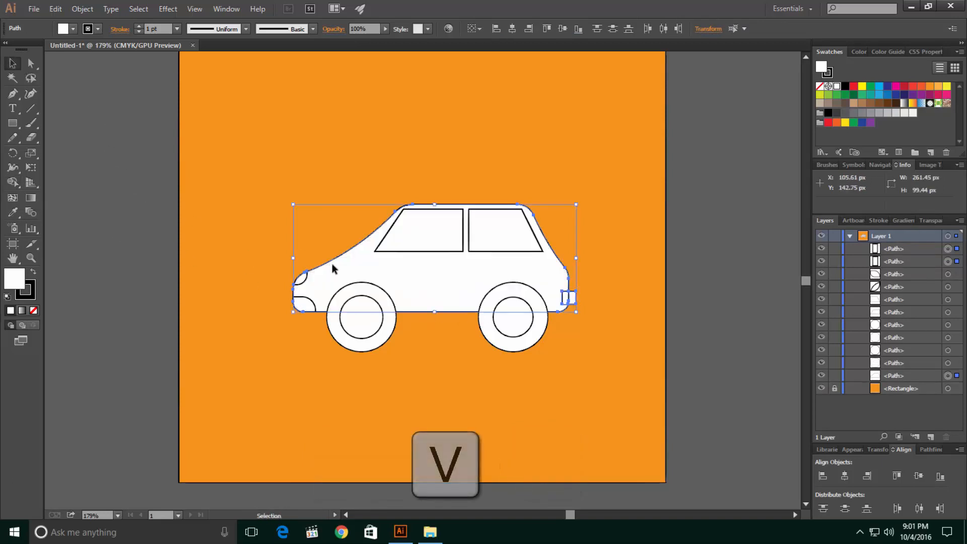
click(606, 302)
click(574, 293)
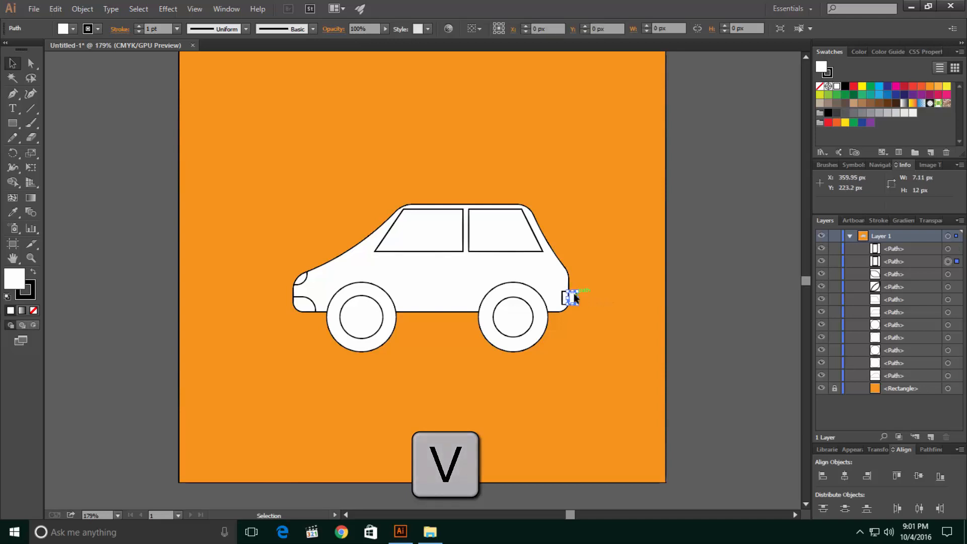
key(Delete)
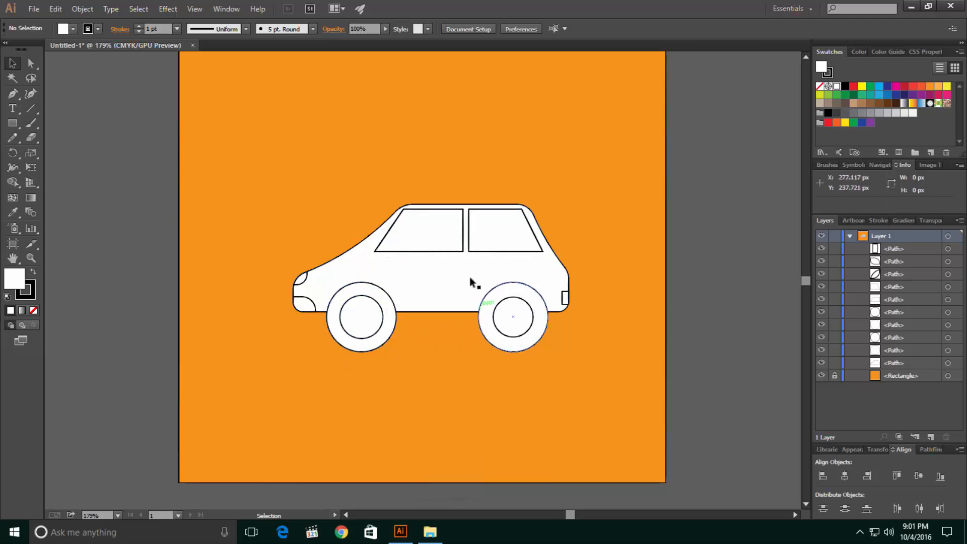
Step: Round the front window's upper front corner to a radius of about 14 px and round its lower front corner
click(417, 235)
key(a)
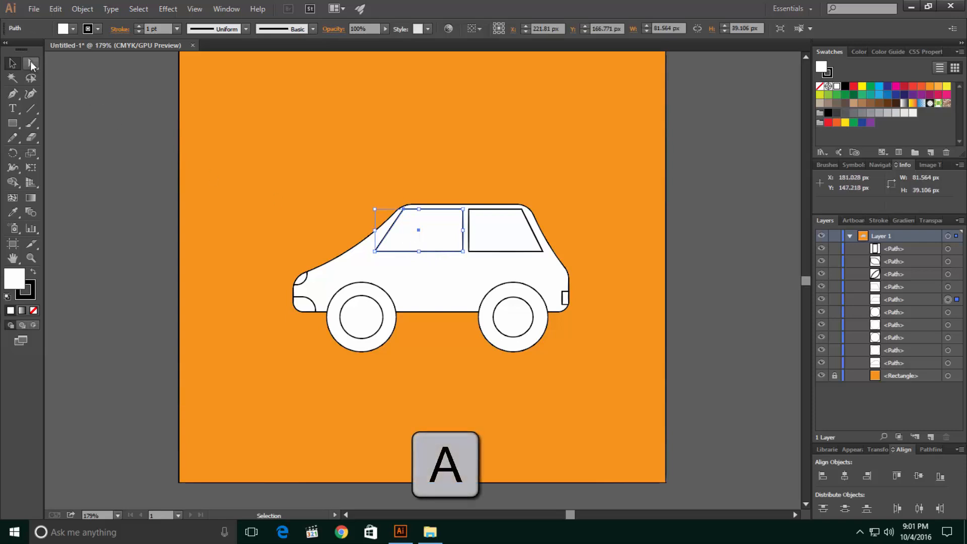
click(321, 201)
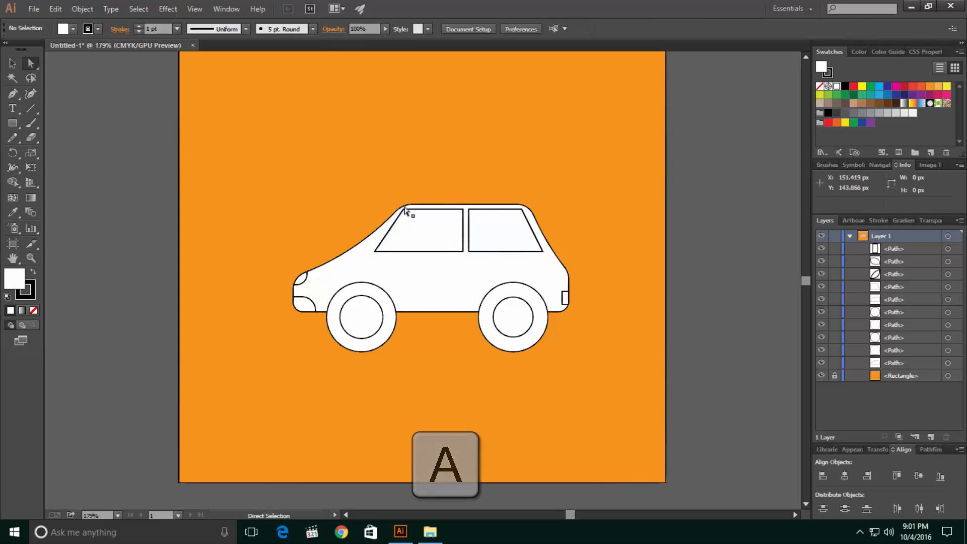
drag(405, 209, 413, 225)
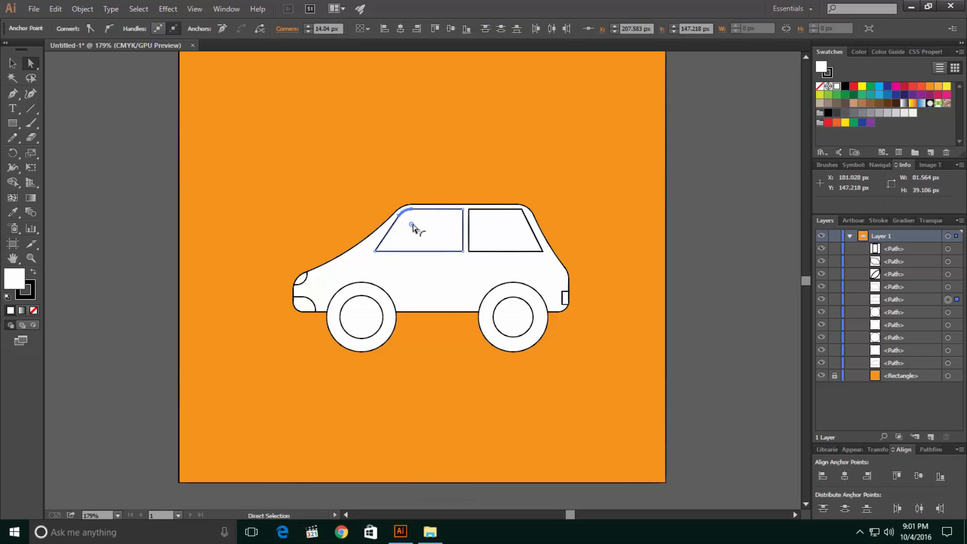
click(387, 248)
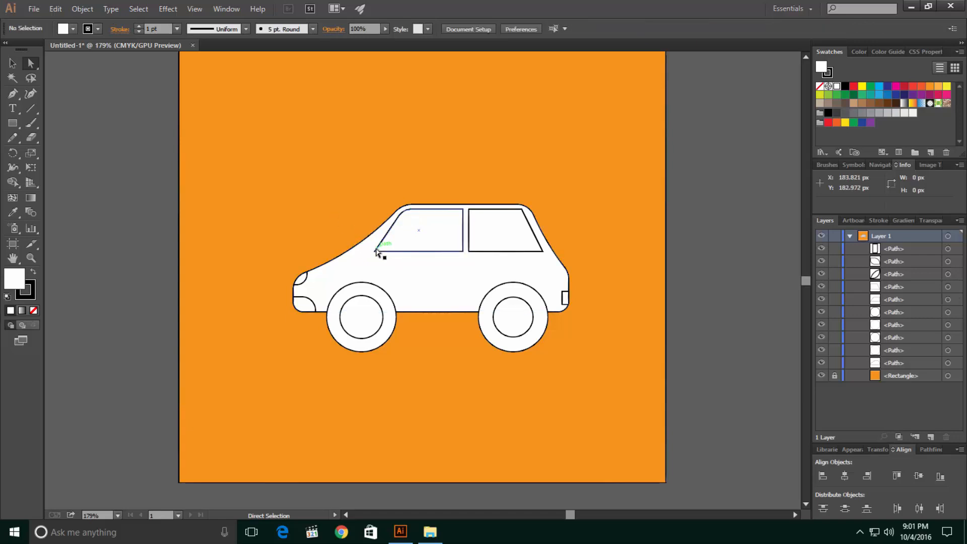
click(375, 251)
drag(386, 247, 389, 243)
click(474, 236)
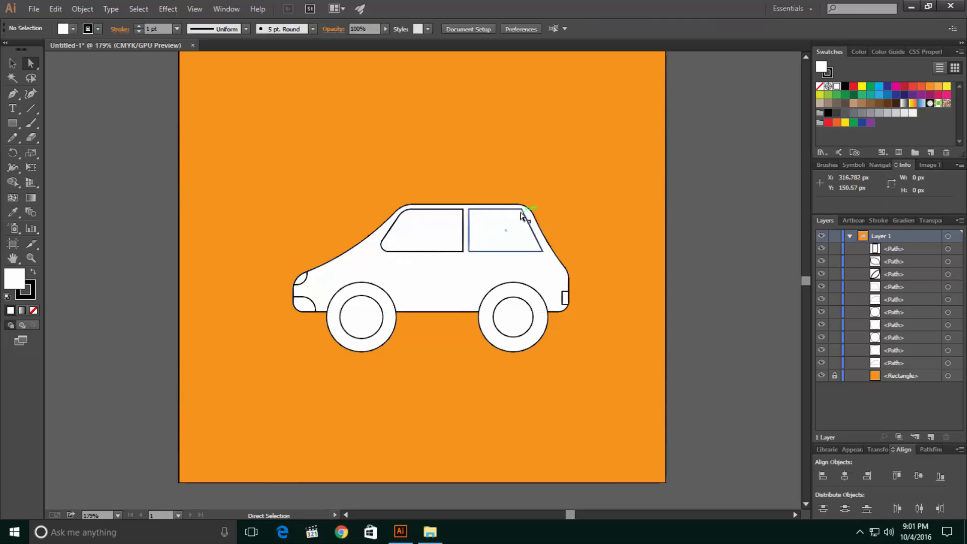
Step: Round the rear window's upper rear corner to about 11 px and its lower rear corner to about 7 px
click(522, 208)
drag(516, 221, 511, 215)
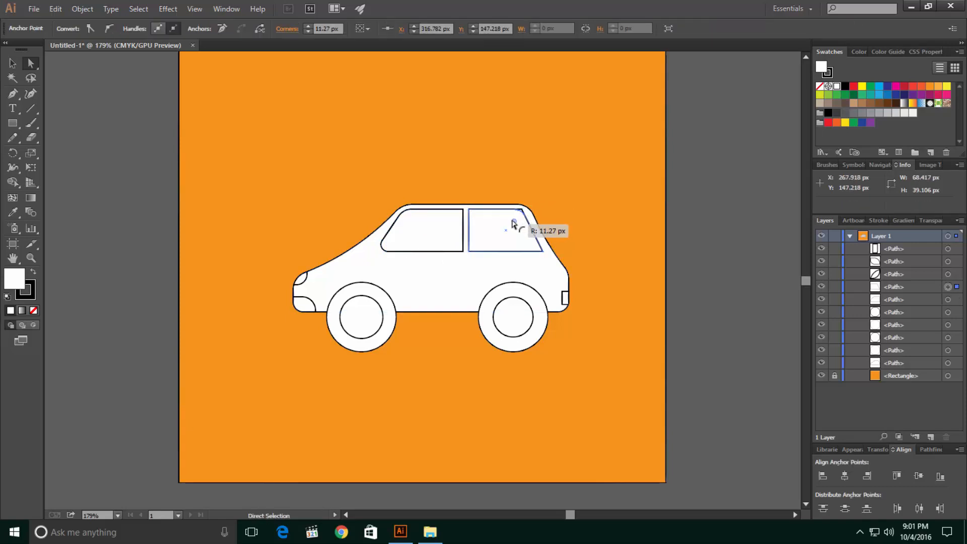
click(557, 242)
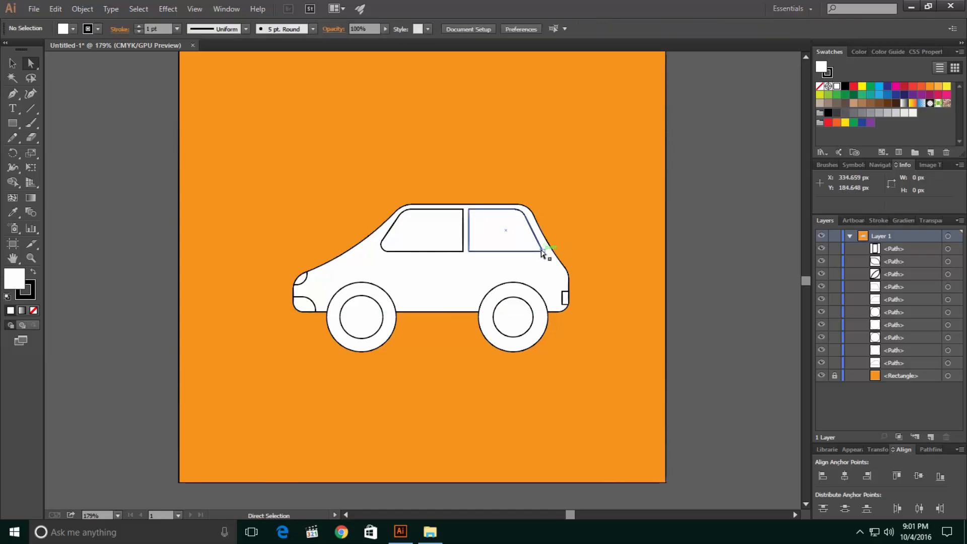
click(542, 252)
drag(533, 243, 533, 246)
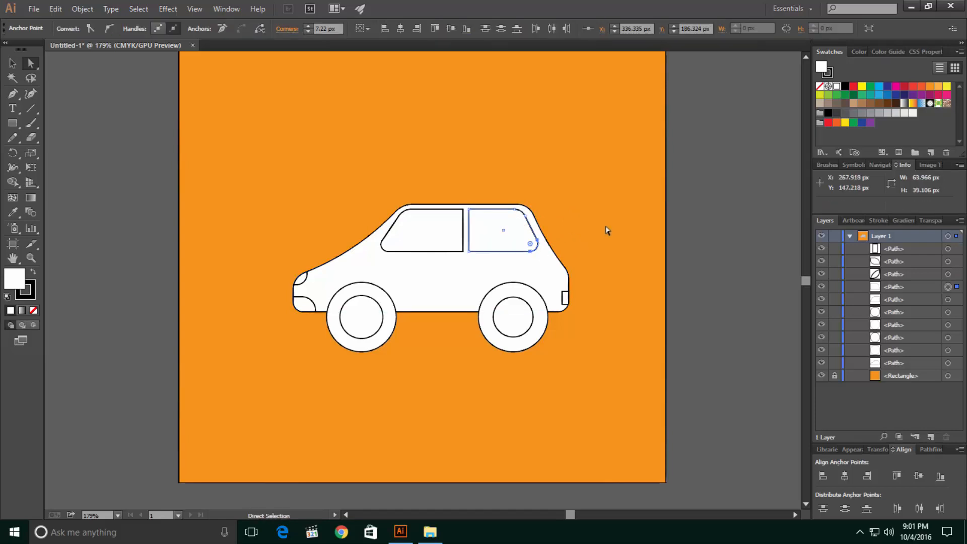
click(608, 230)
Step: Draw a thin horizontal rectangle of about 44 by 5 px on the orange background above the car's hood
scroll(530, 330, down, 2)
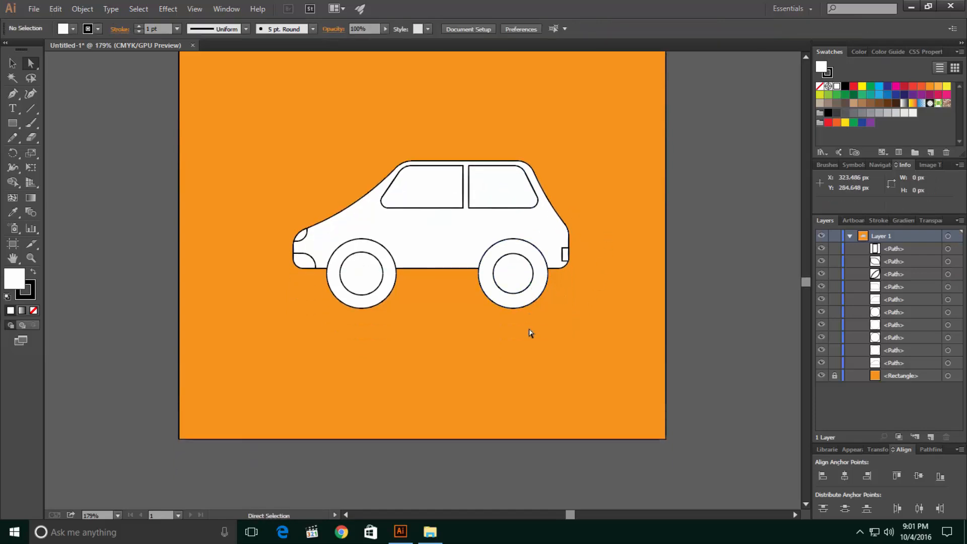
scroll(530, 332, up, 3)
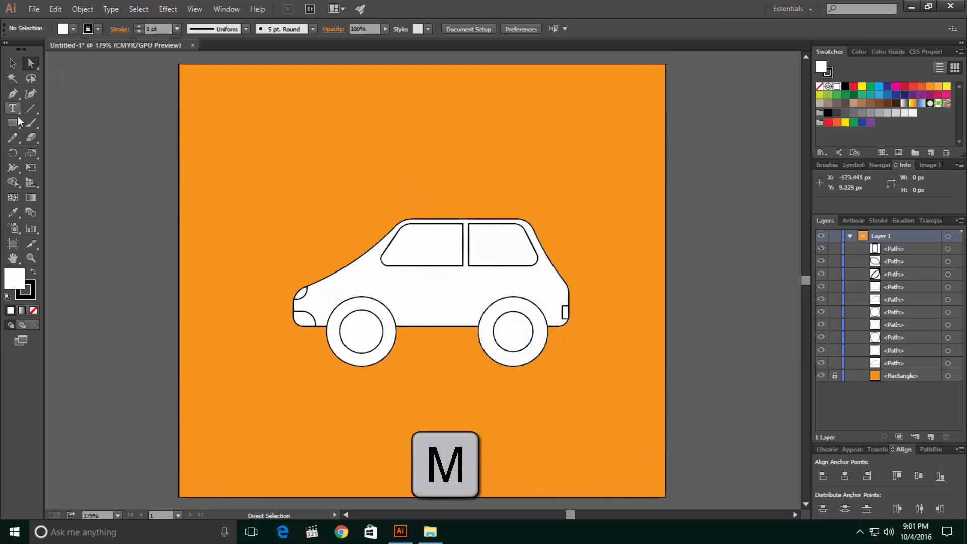
drag(9, 125, 38, 125)
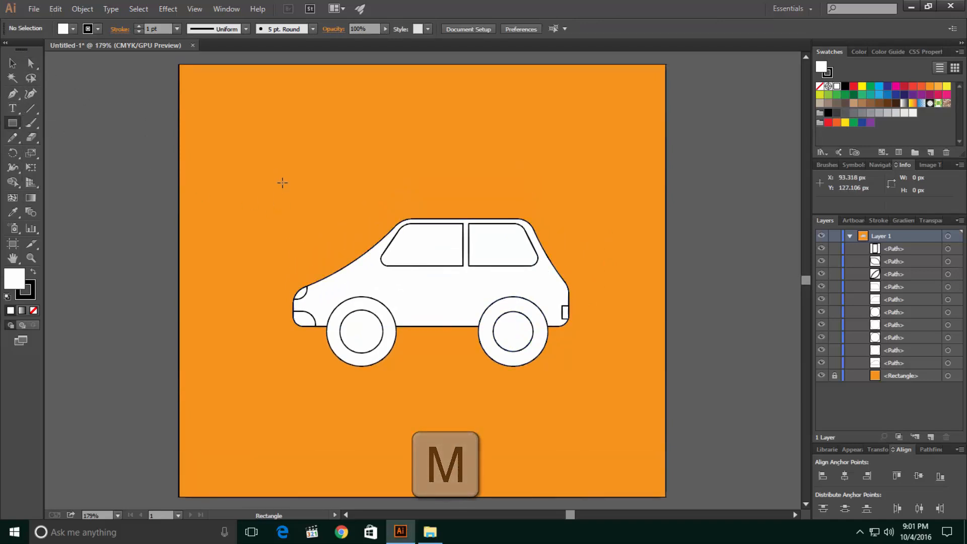
drag(280, 163, 328, 169)
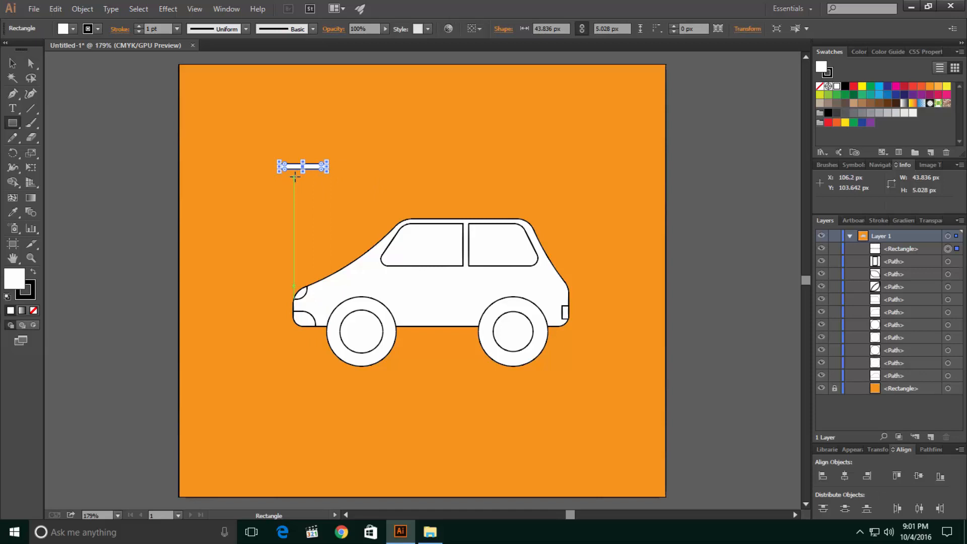
Step: Round all corners of the thin rectangle to the maximum radius of 2.51 px to give it a pill shape
key(z)
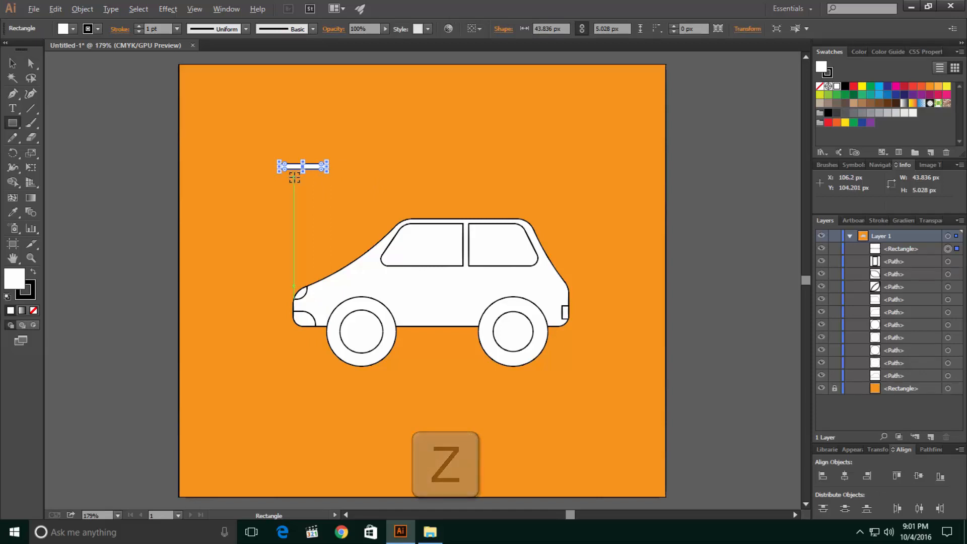
click(296, 176)
click(295, 177)
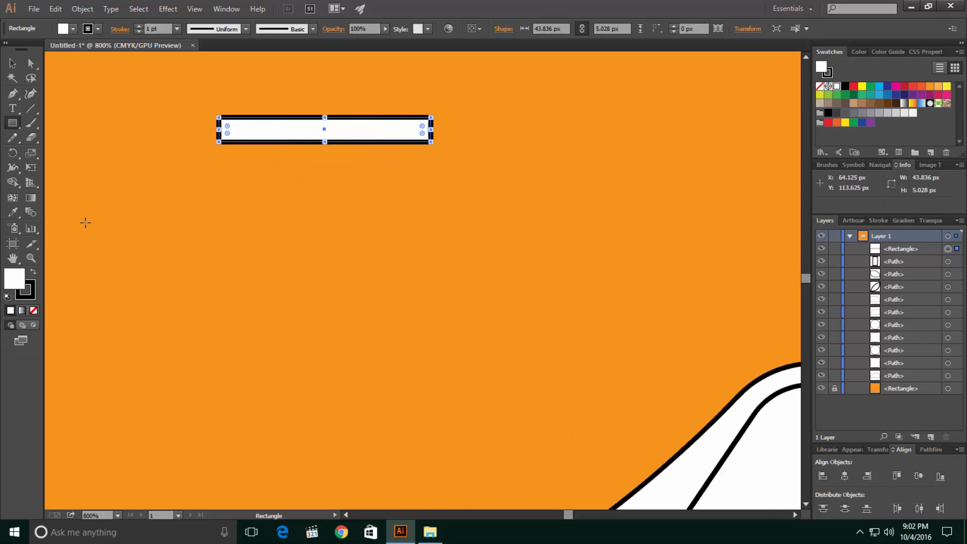
key(z)
drag(168, 90, 48, 103)
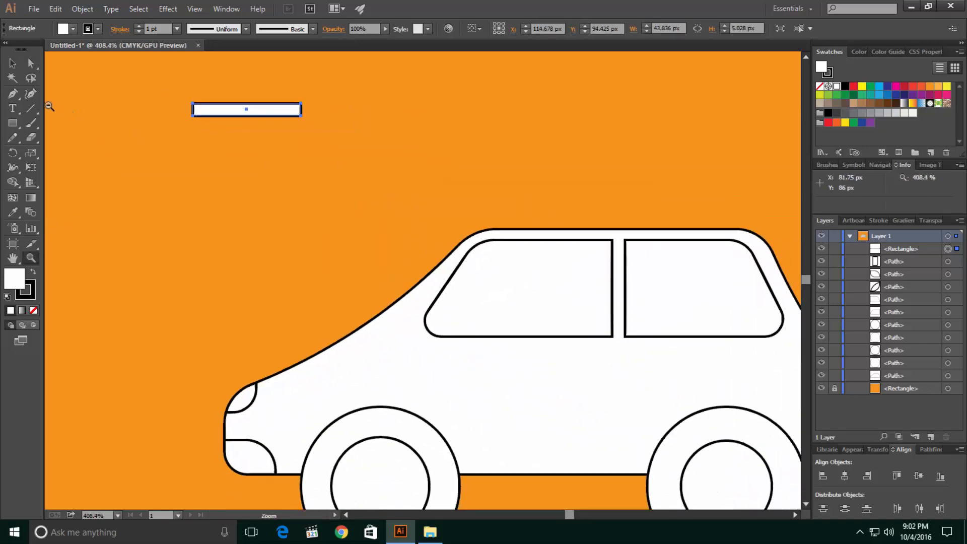
drag(285, 168, 403, 269)
scroll(403, 270, up, 5)
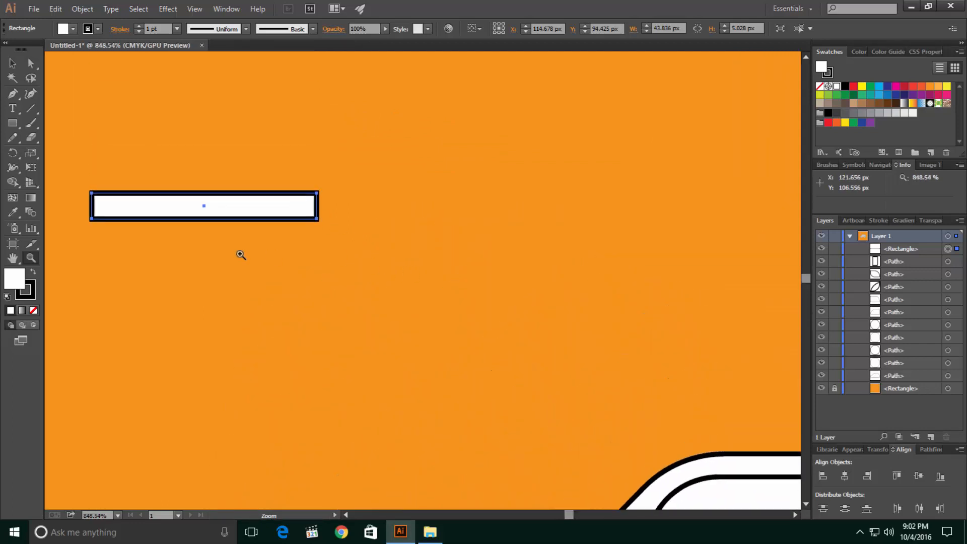
click(33, 63)
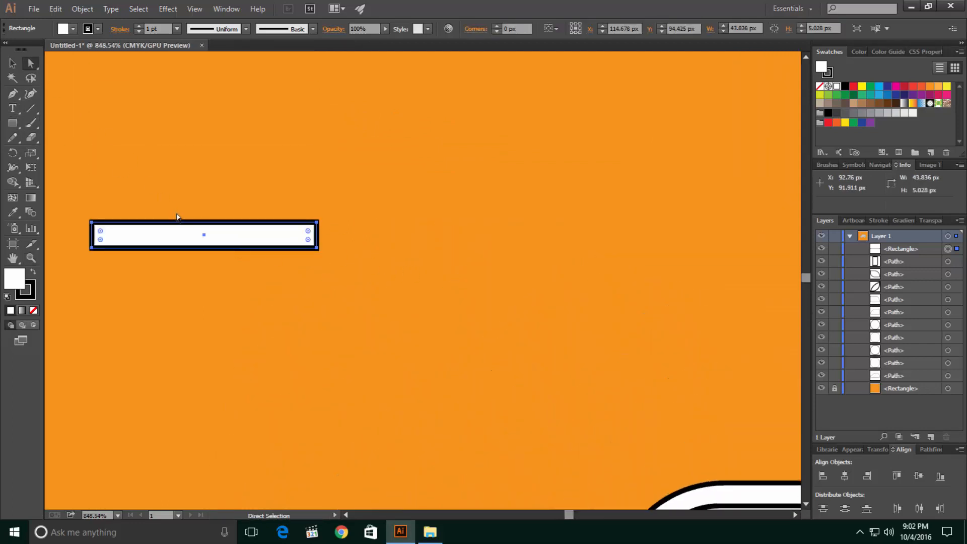
drag(100, 233, 145, 244)
Step: Shorten the pill shape to about 20 px wide, keeping its rounded ends
key(v)
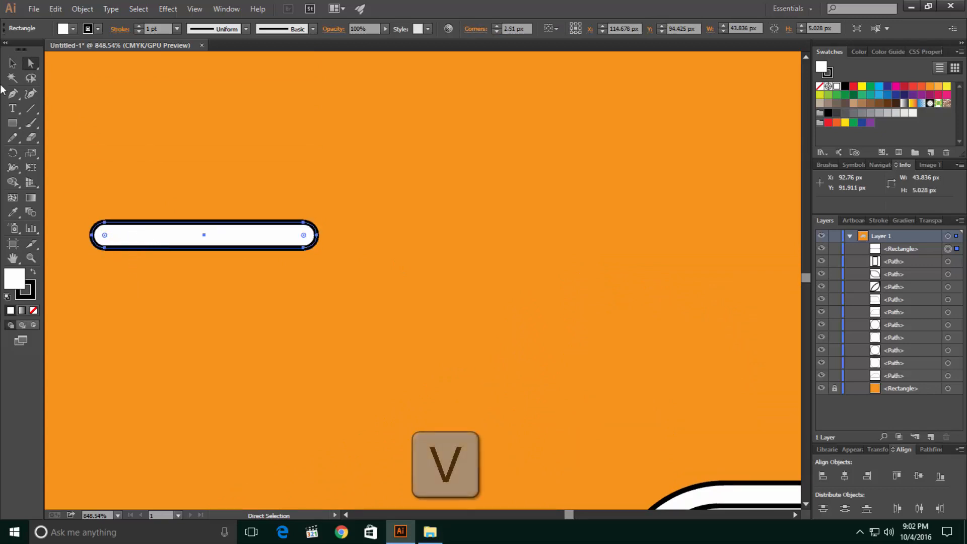
click(201, 281)
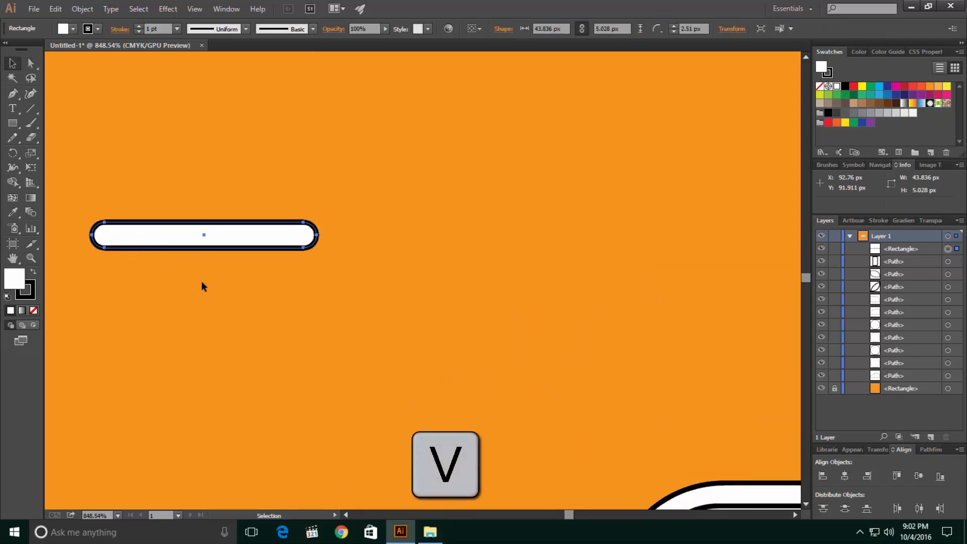
click(270, 240)
drag(319, 236, 187, 232)
Step: Move the pill shape below the front window as a door handle and duplicate it horizontally below the rear window
scroll(225, 229, down, 5)
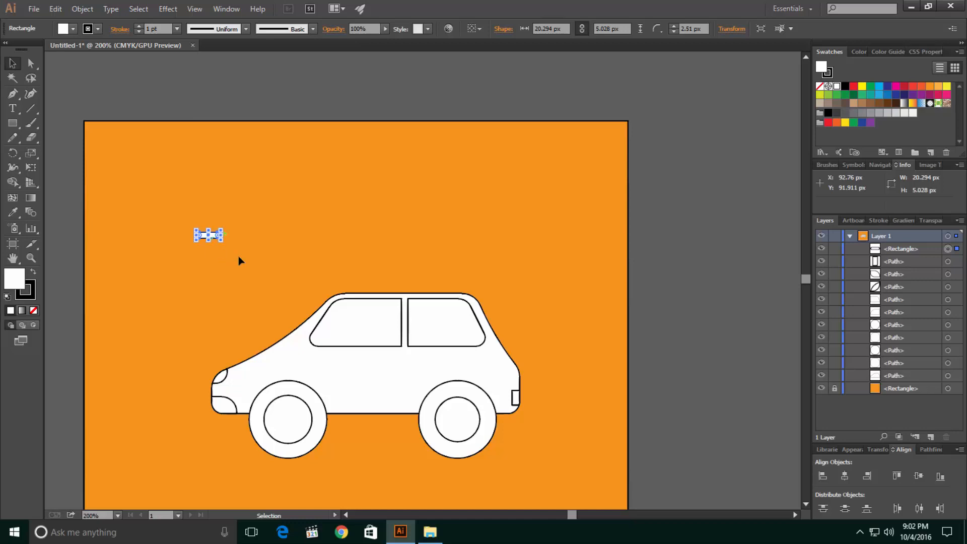
drag(214, 236, 379, 357)
drag(388, 366, 424, 361)
key(alt)
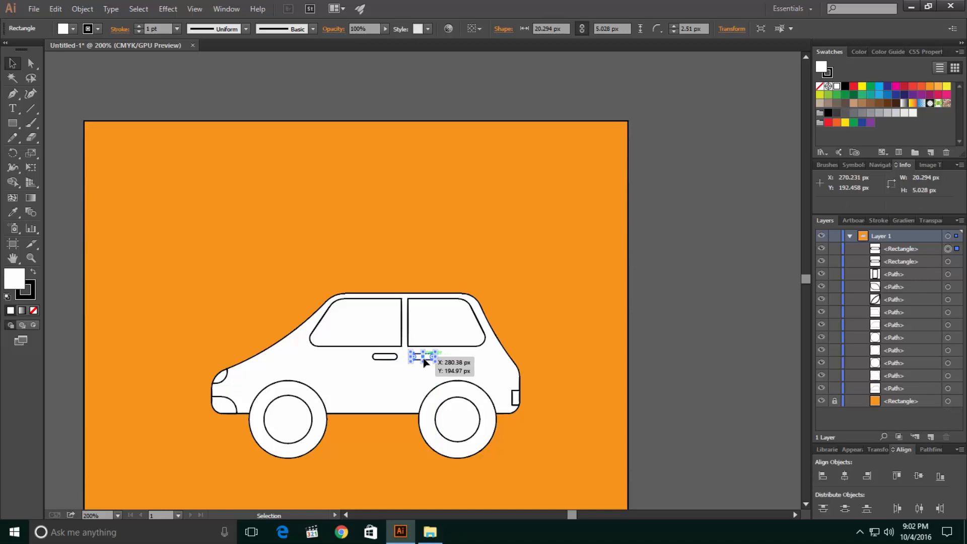
shift+click(391, 358)
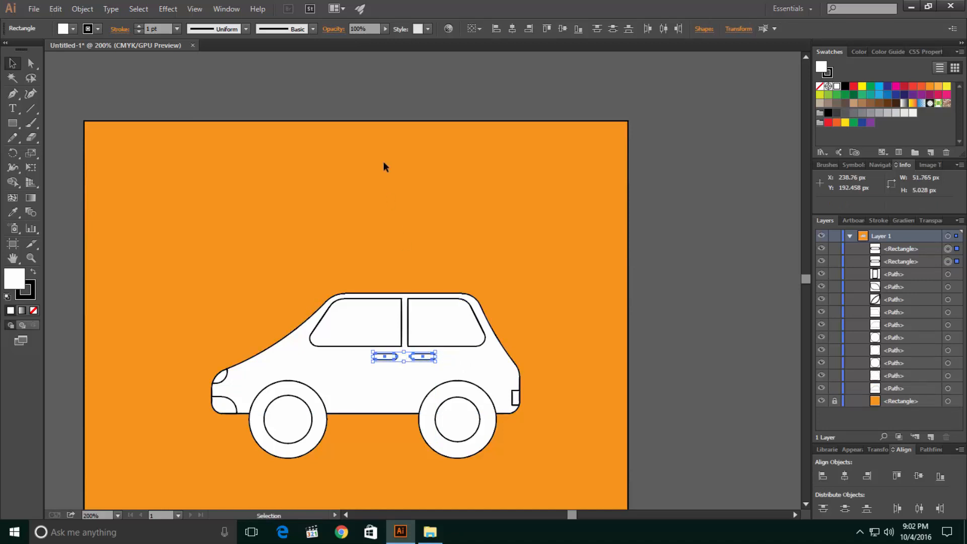
click(234, 11)
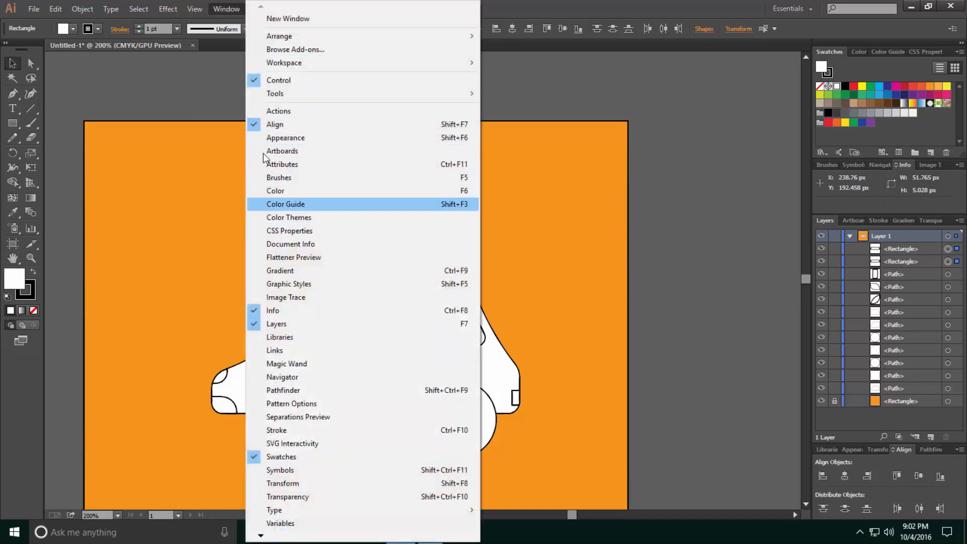
click(630, 271)
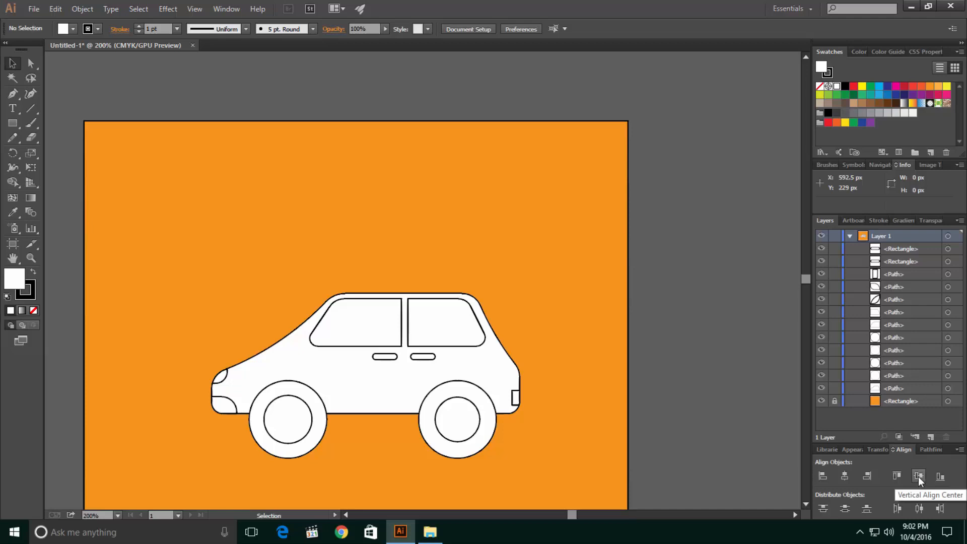
Step: Align the two door handles with each other by their vertical centres
key(shift)
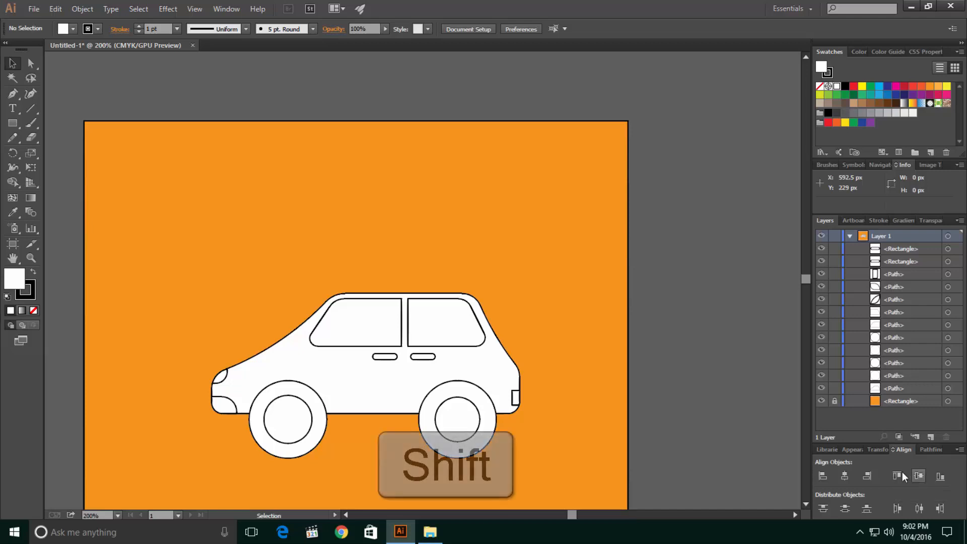
shift+click(391, 359)
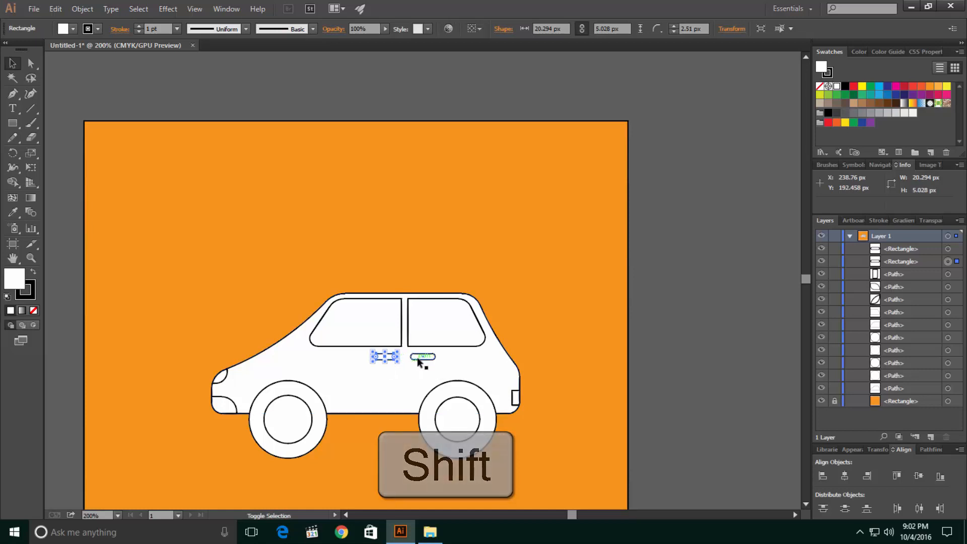
shift+click(422, 358)
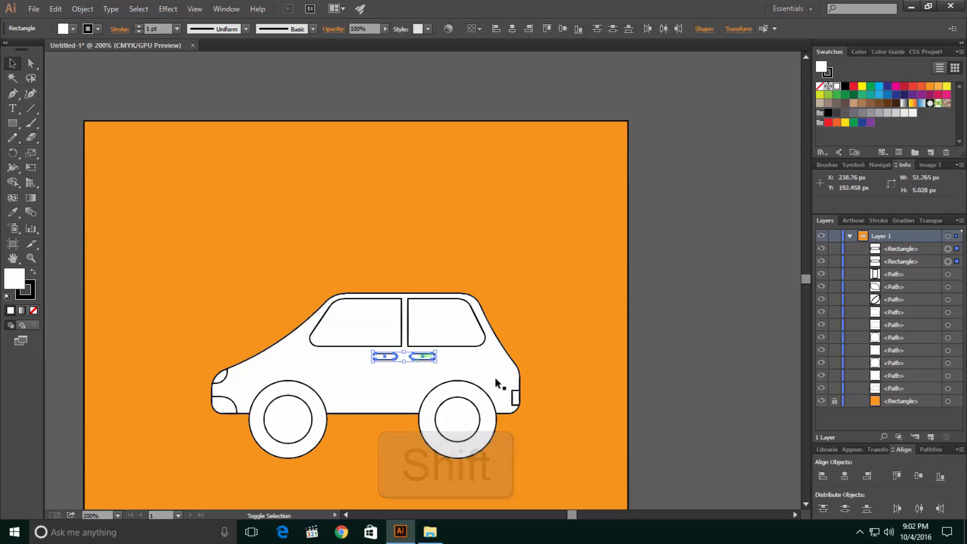
click(915, 477)
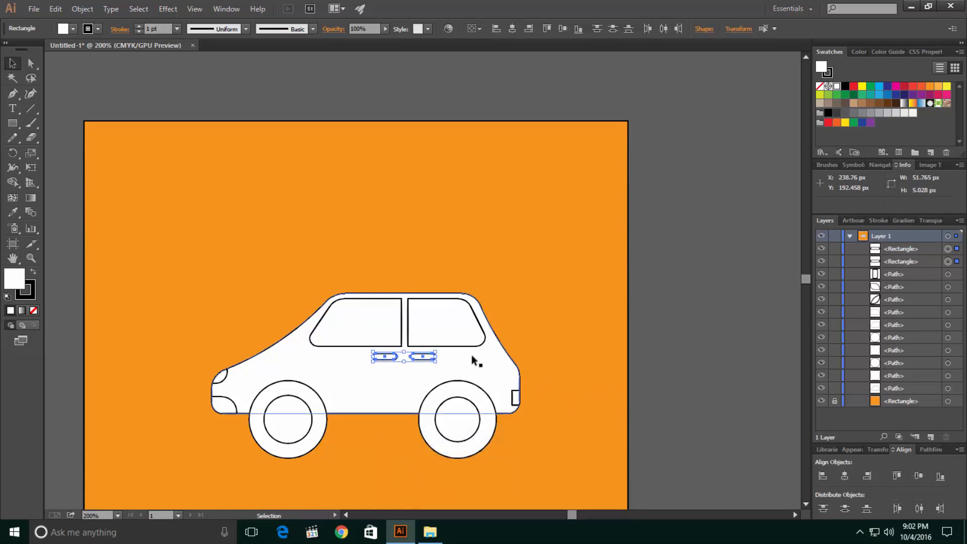
click(551, 353)
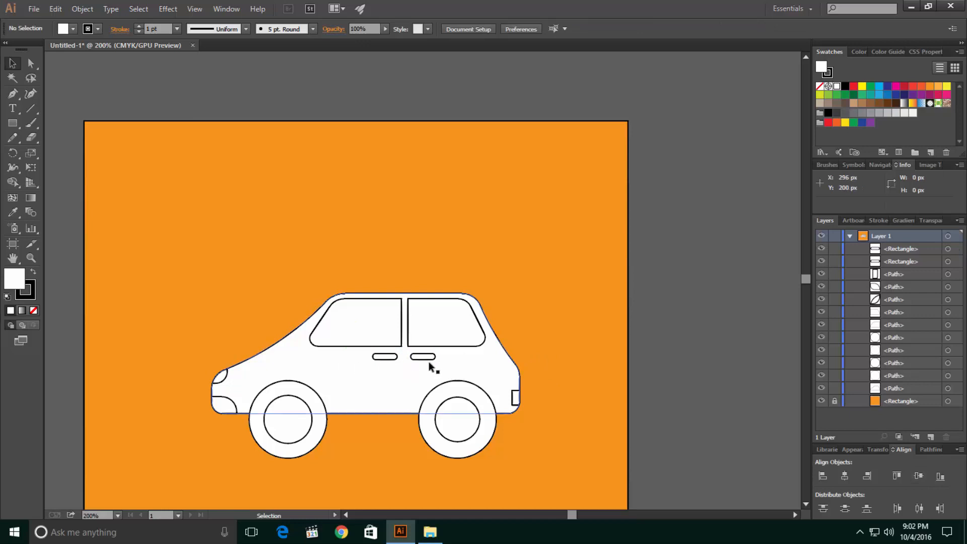
Step: Try yellow and light green fills on the car body, and fill it with dark green
scroll(554, 337, down, 3)
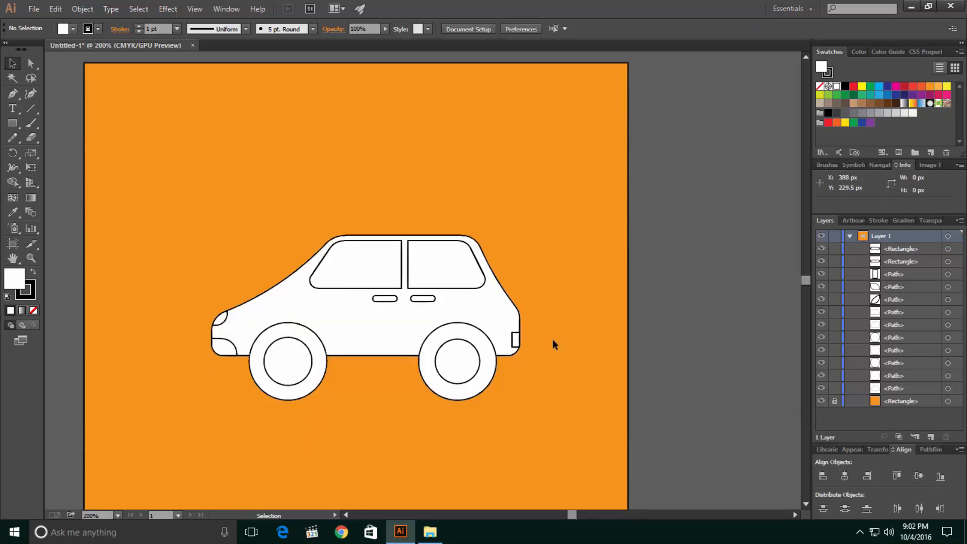
scroll(549, 345, down, 1)
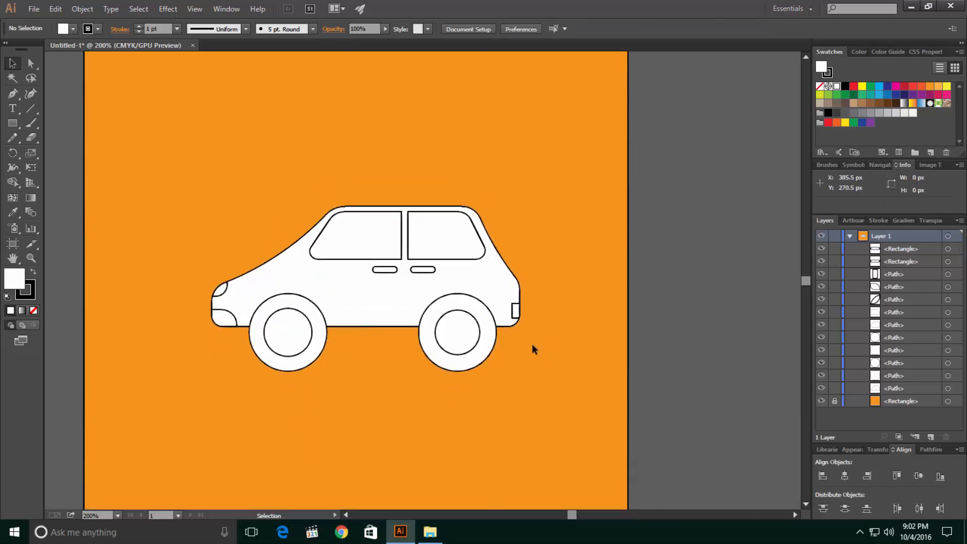
click(300, 273)
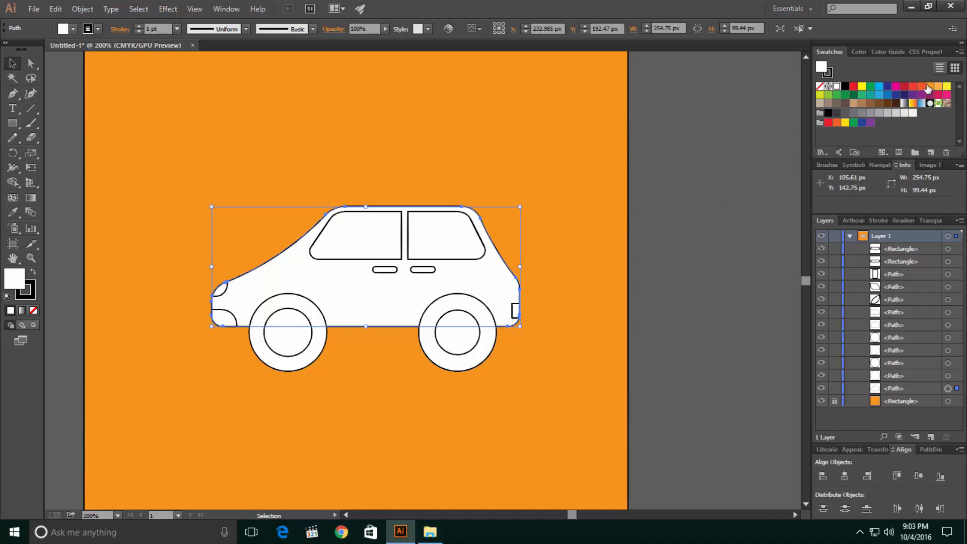
click(947, 87)
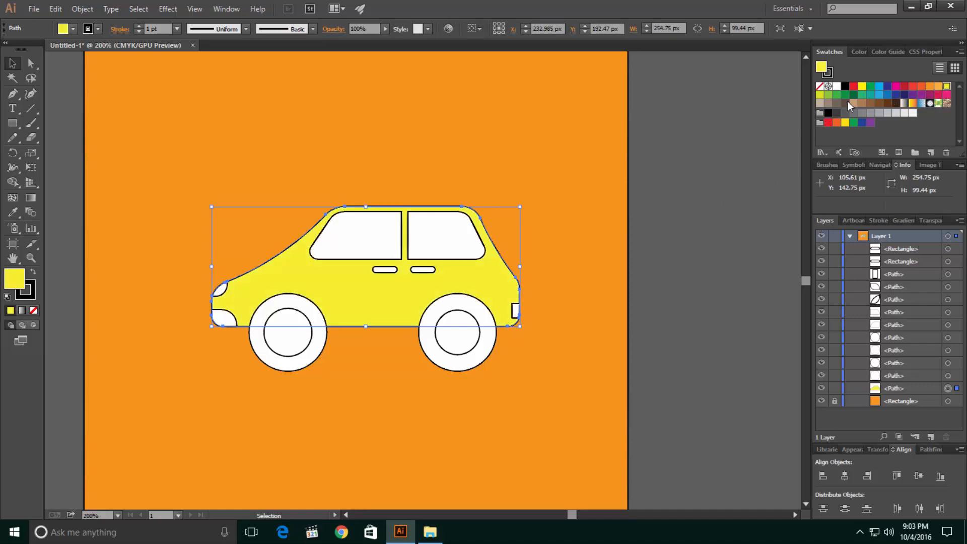
click(829, 94)
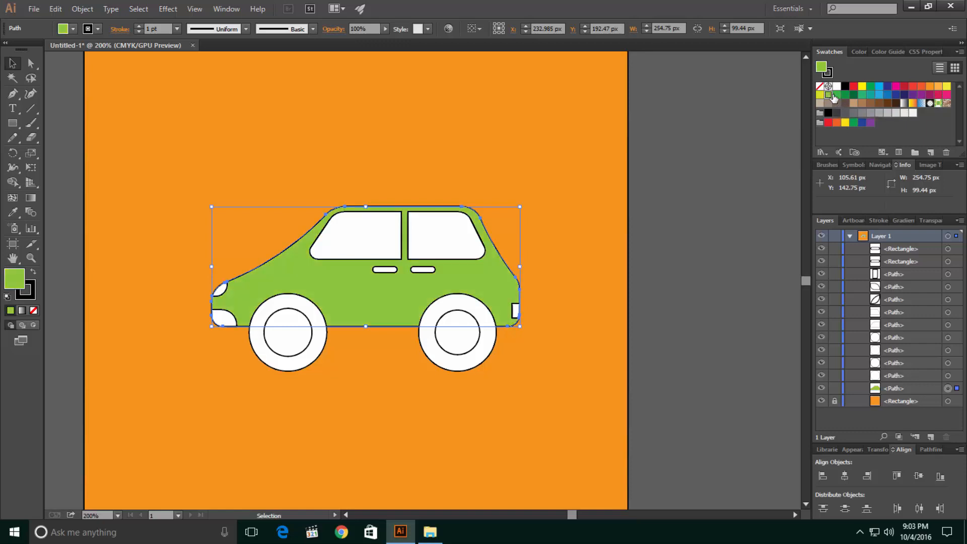
click(846, 95)
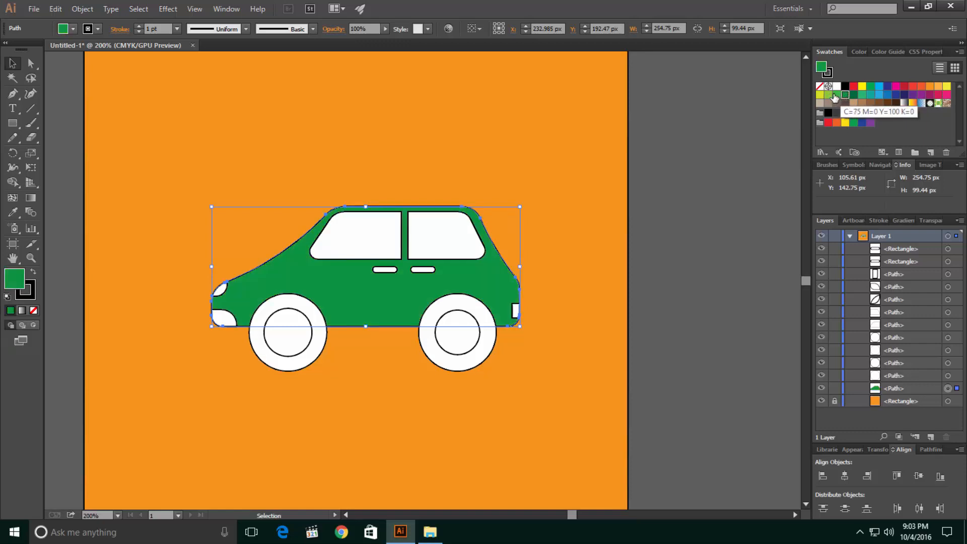
Step: Fill the car body with a medium green and try lighter grey fills on the rear and front tyres
click(836, 94)
click(543, 141)
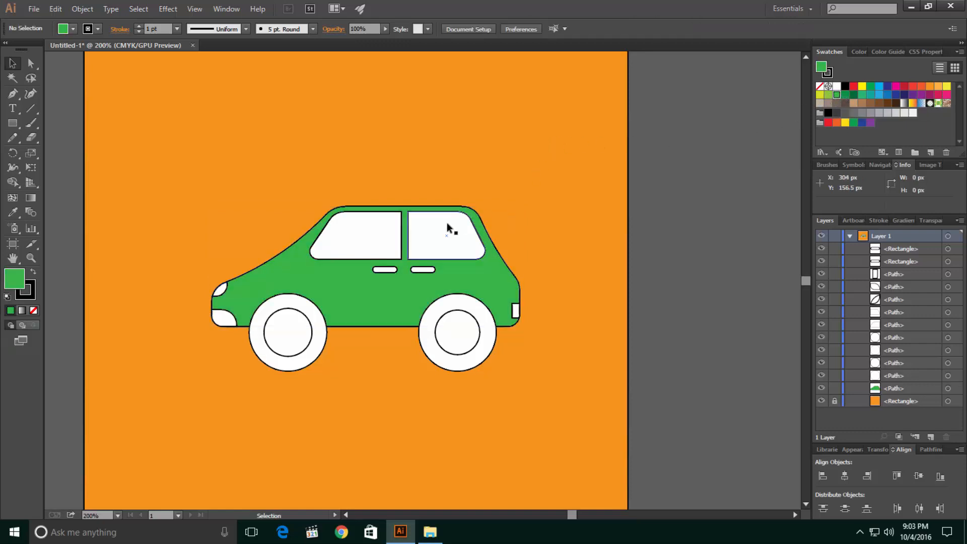
click(426, 321)
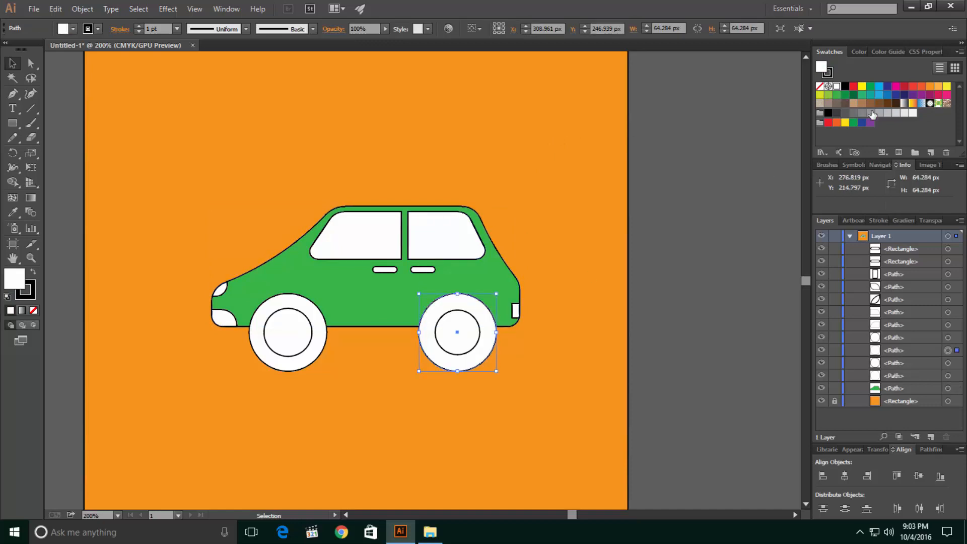
click(888, 114)
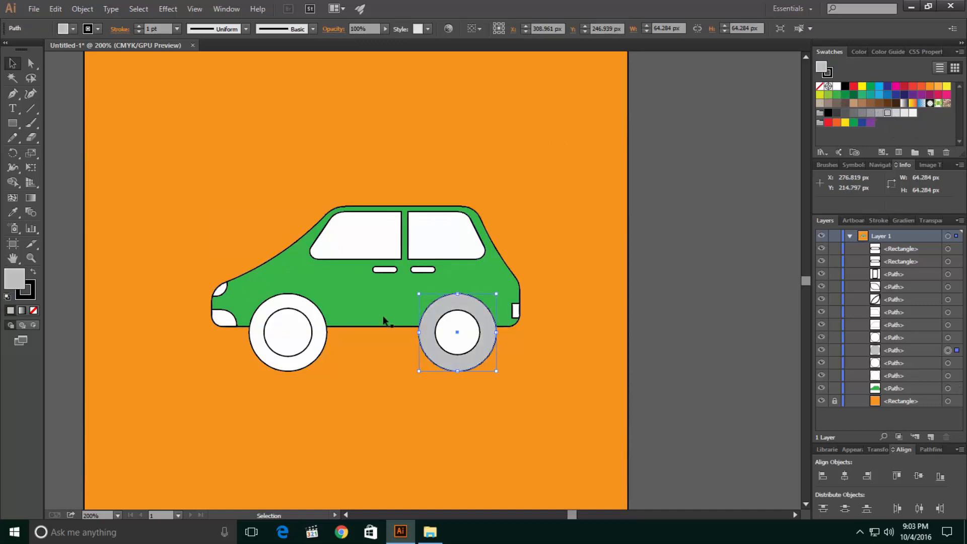
click(323, 327)
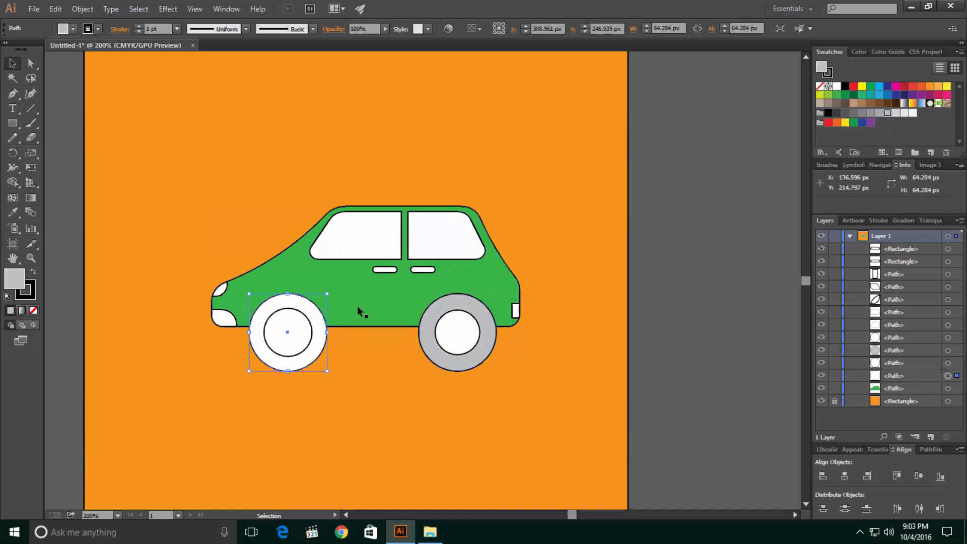
click(879, 113)
click(631, 190)
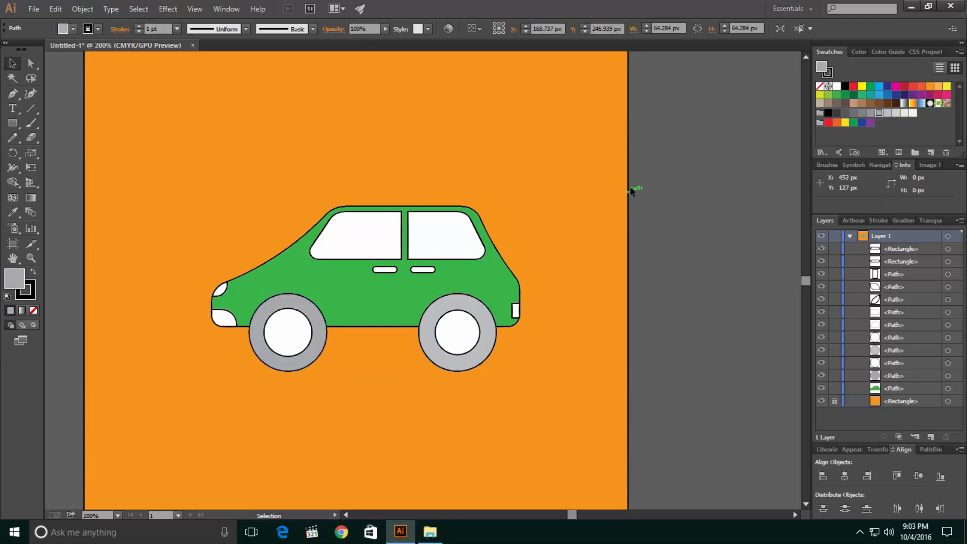
Step: Fill the rear wheel's hub with light grey and its tyre with dark grey
click(464, 330)
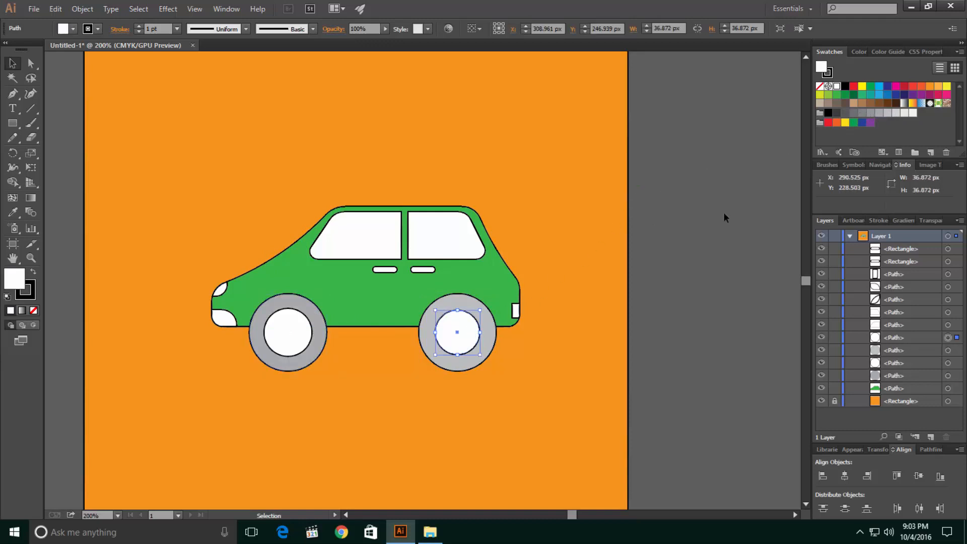
click(861, 115)
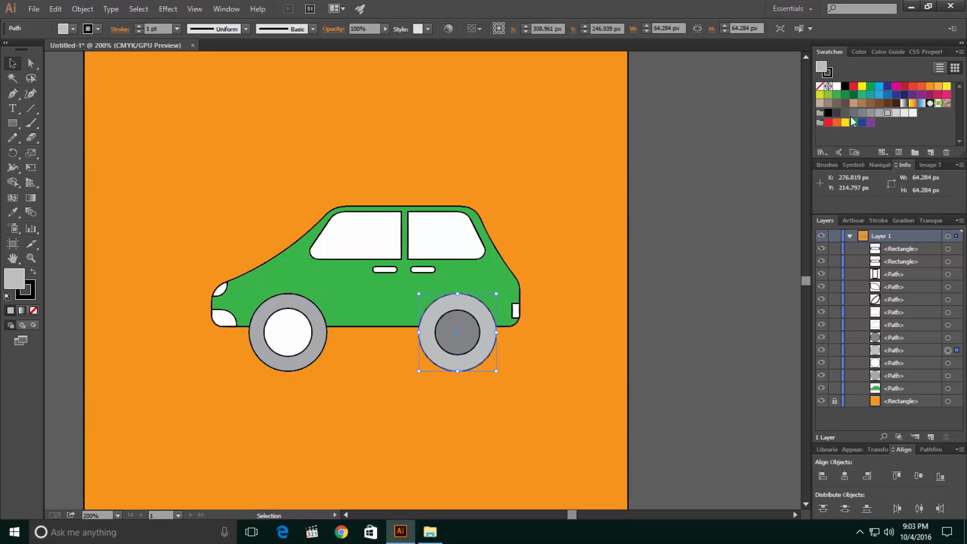
click(882, 115)
Step: Fill the front wheel's hub with light grey and its tyre with dark grey
click(287, 332)
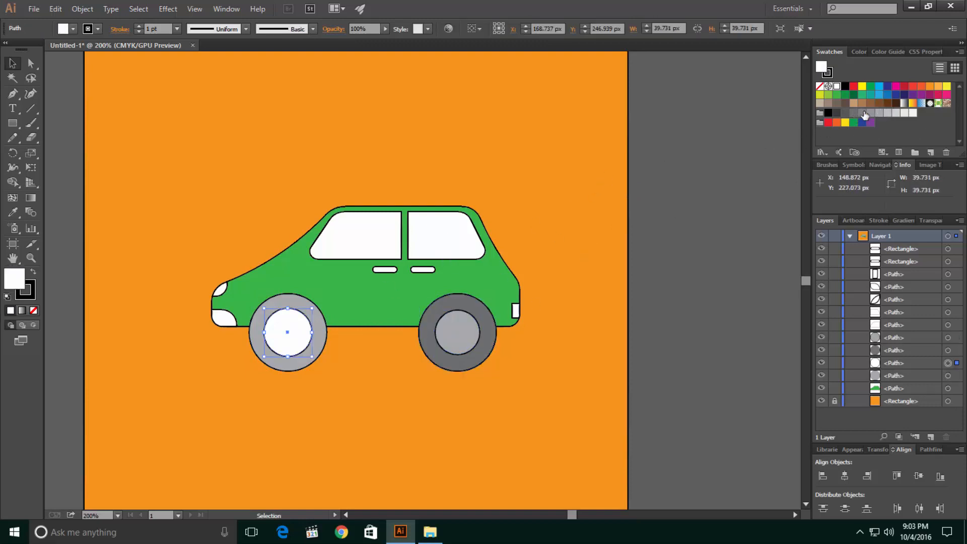
click(882, 115)
click(890, 116)
click(260, 317)
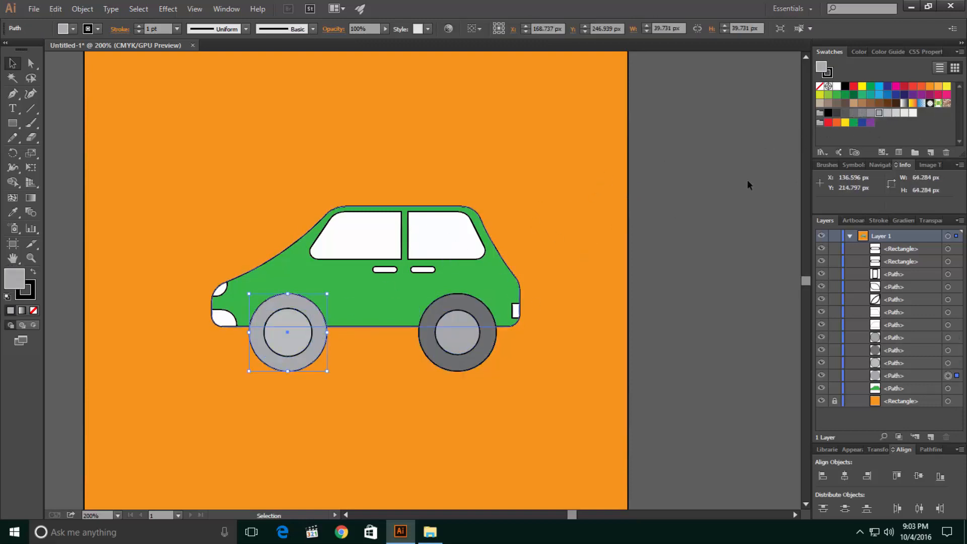
click(845, 112)
click(577, 220)
Step: Fill both door handles with the same brown
scroll(479, 262, up, 1)
click(385, 284)
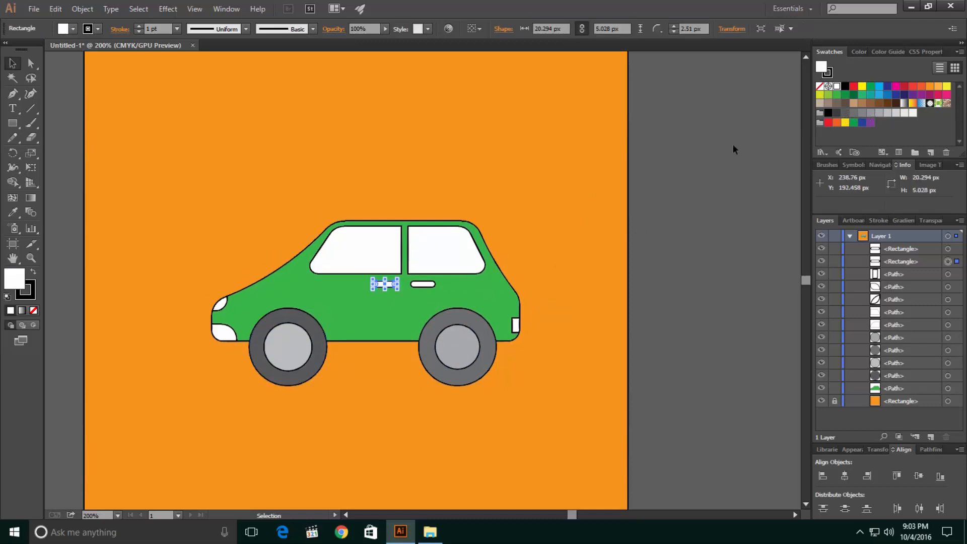
click(872, 103)
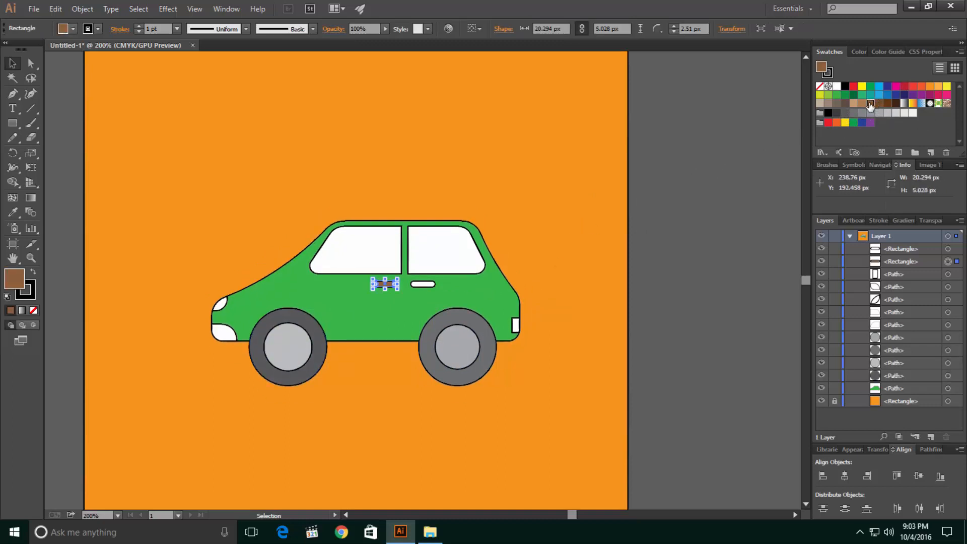
click(579, 247)
click(426, 284)
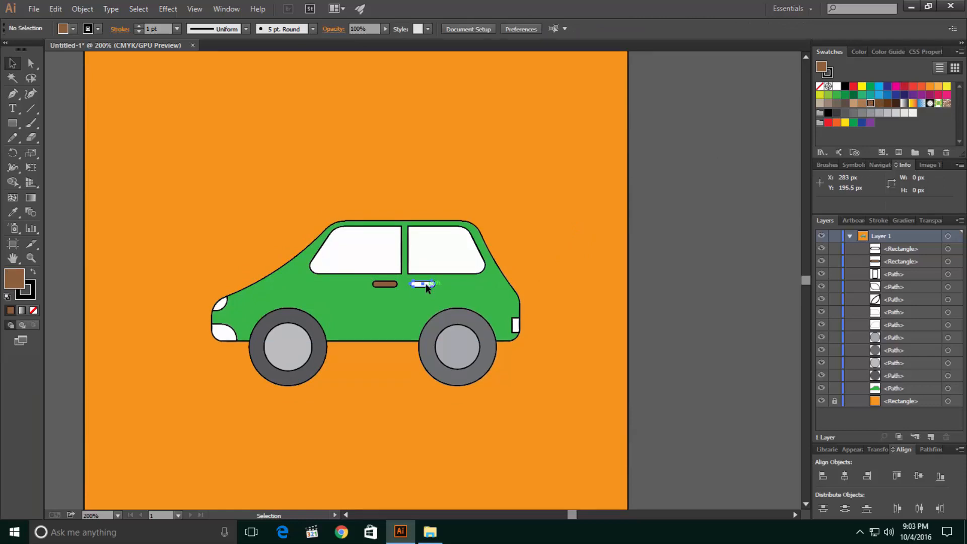
click(871, 103)
click(544, 191)
Step: Try orange, light orange and beige fills on the upper front light, and fill it with greyish brown
click(222, 306)
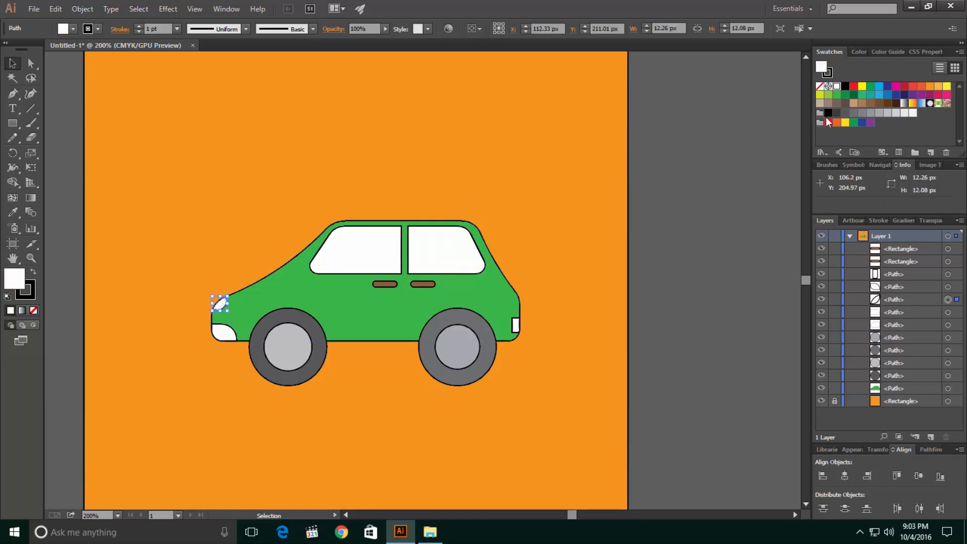
click(931, 86)
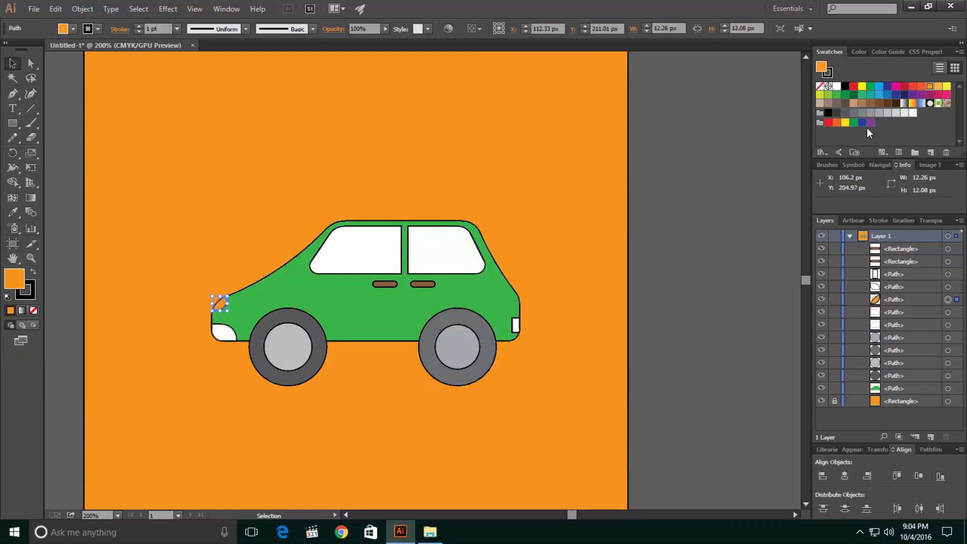
click(207, 204)
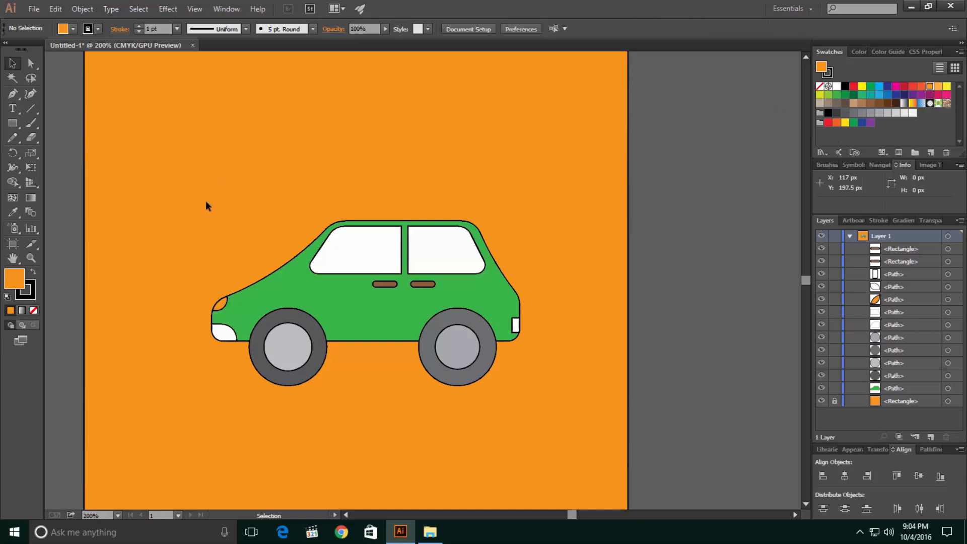
click(226, 304)
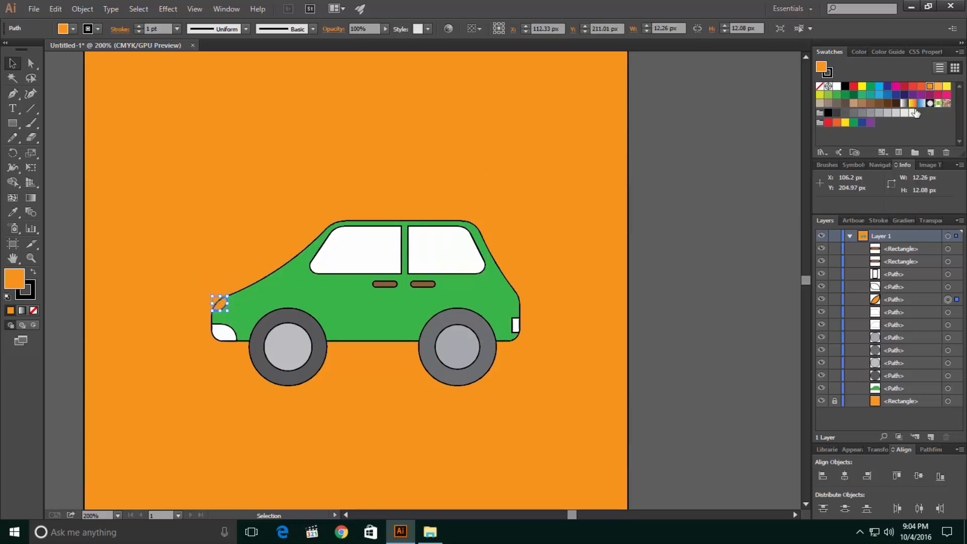
click(939, 87)
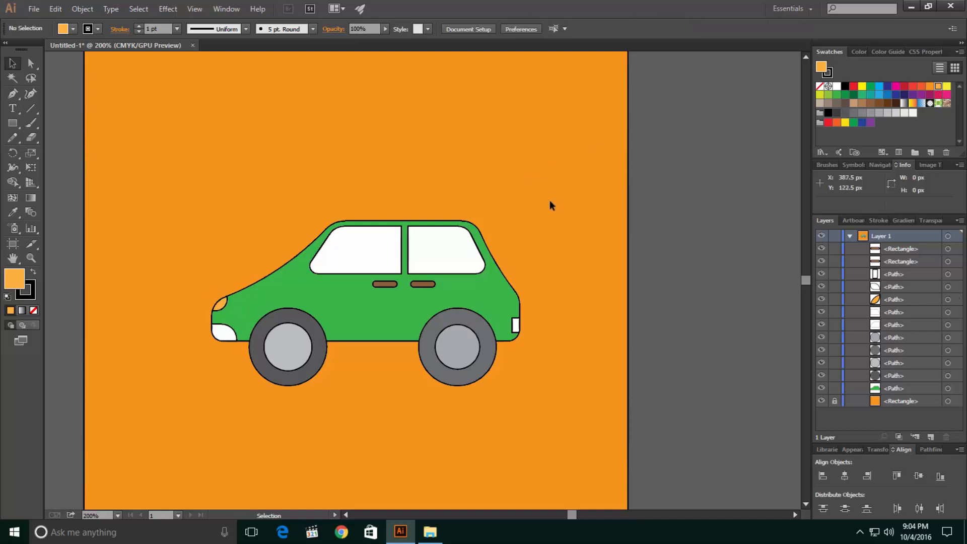
click(821, 104)
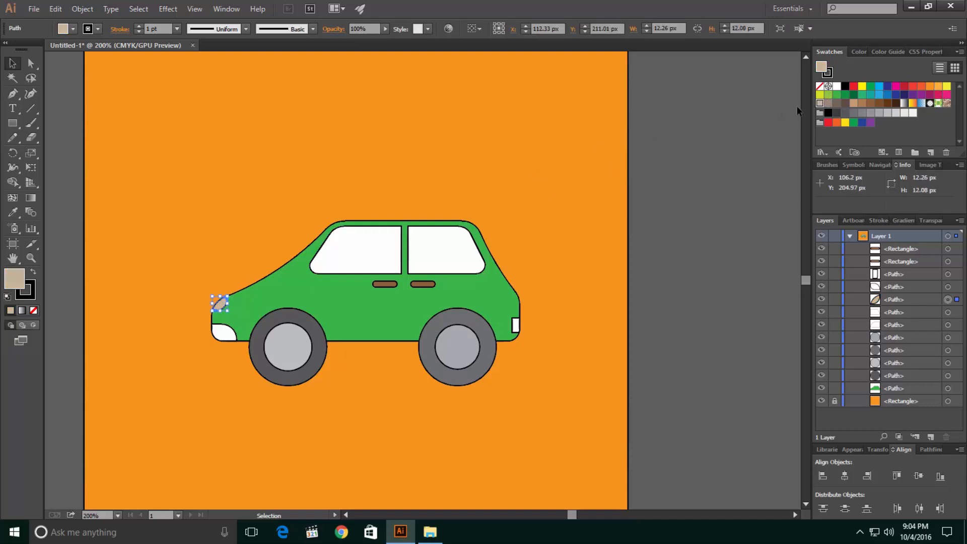
click(828, 103)
click(609, 146)
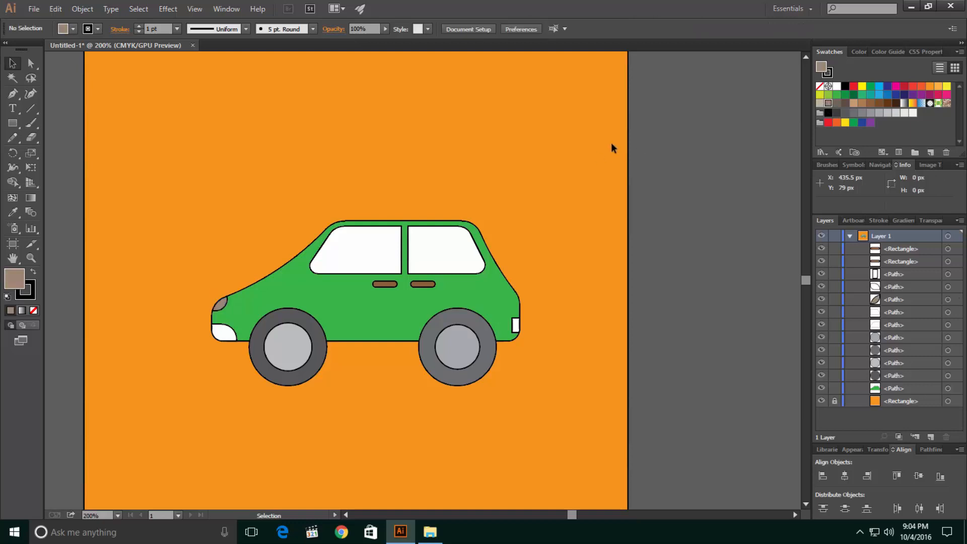
Step: Fill the lower front light with very light grey and the tail light with orange
click(226, 333)
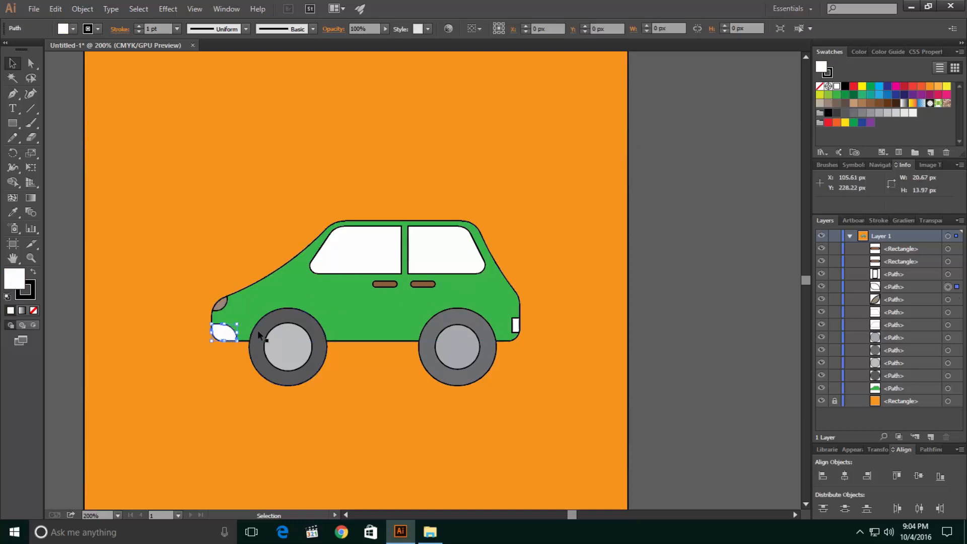
click(895, 113)
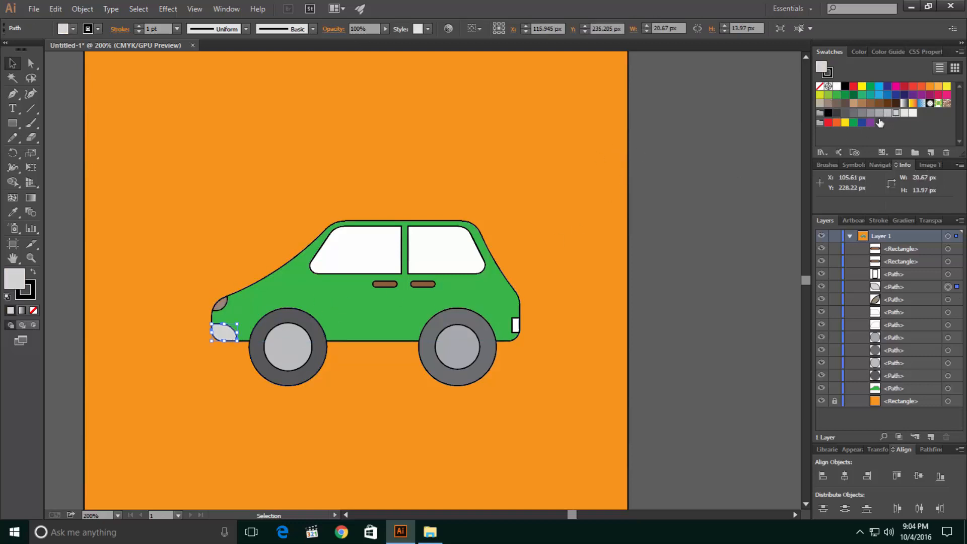
click(580, 175)
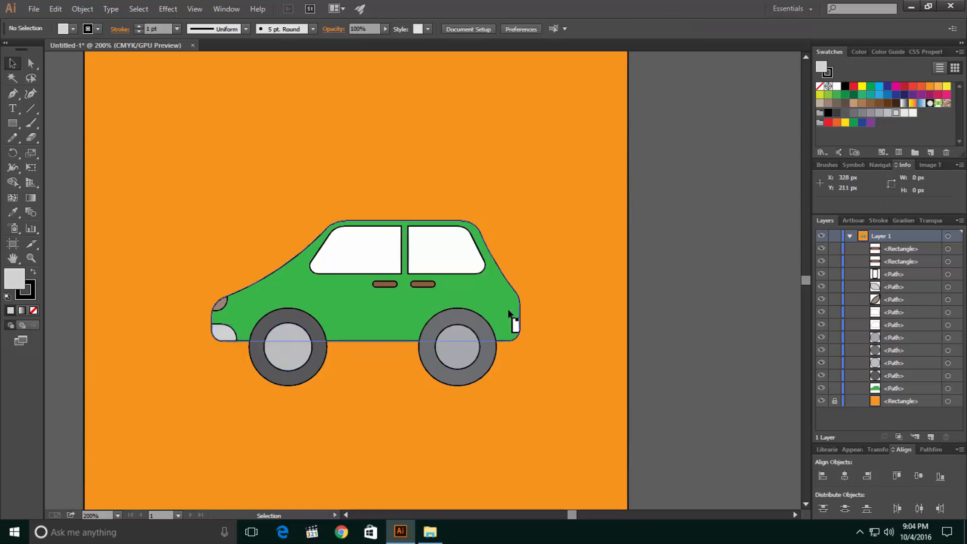
click(515, 324)
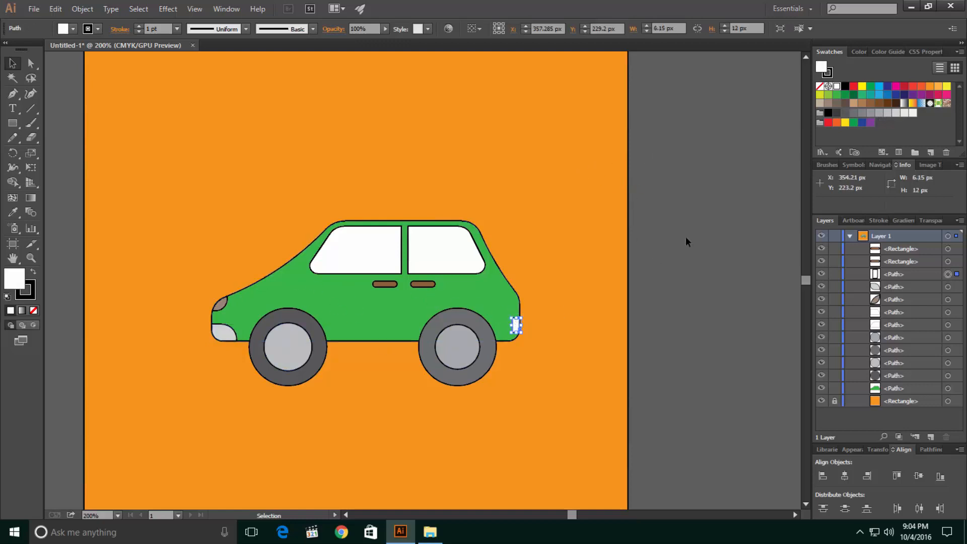
click(837, 122)
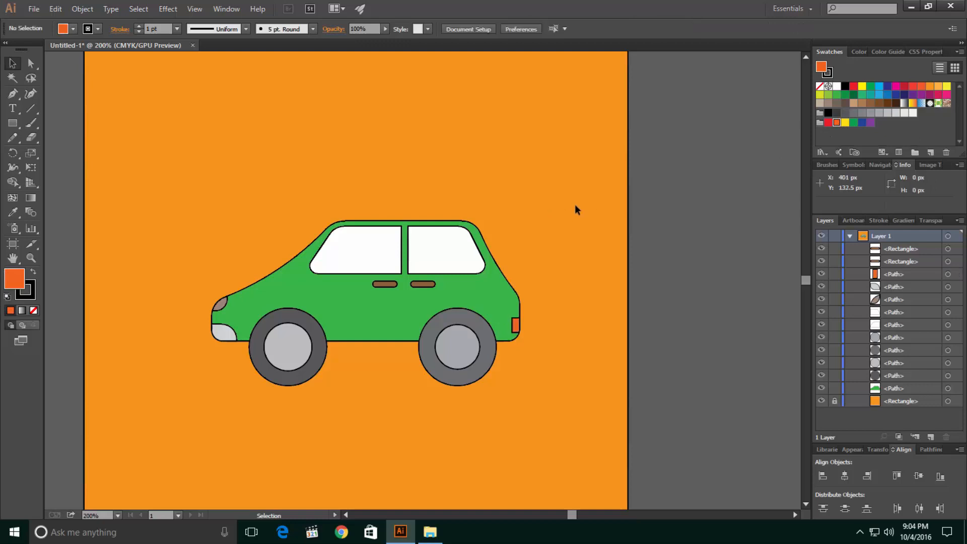
Step: Change the car body's fill to orange-red
click(471, 287)
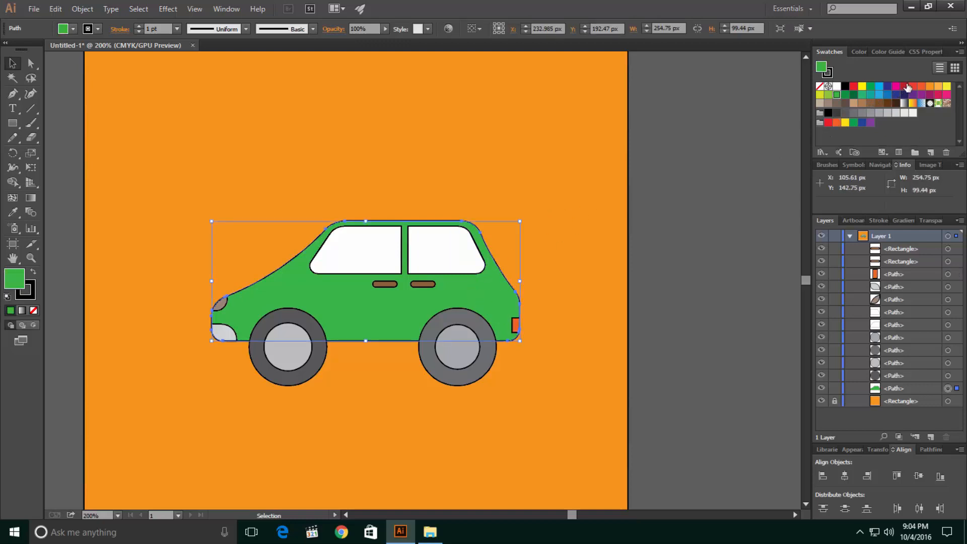
click(922, 88)
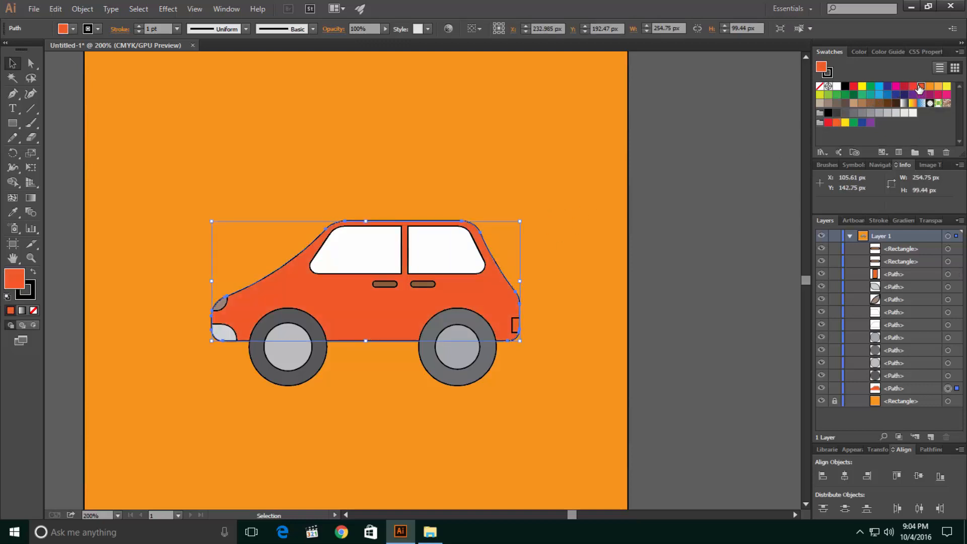
click(448, 153)
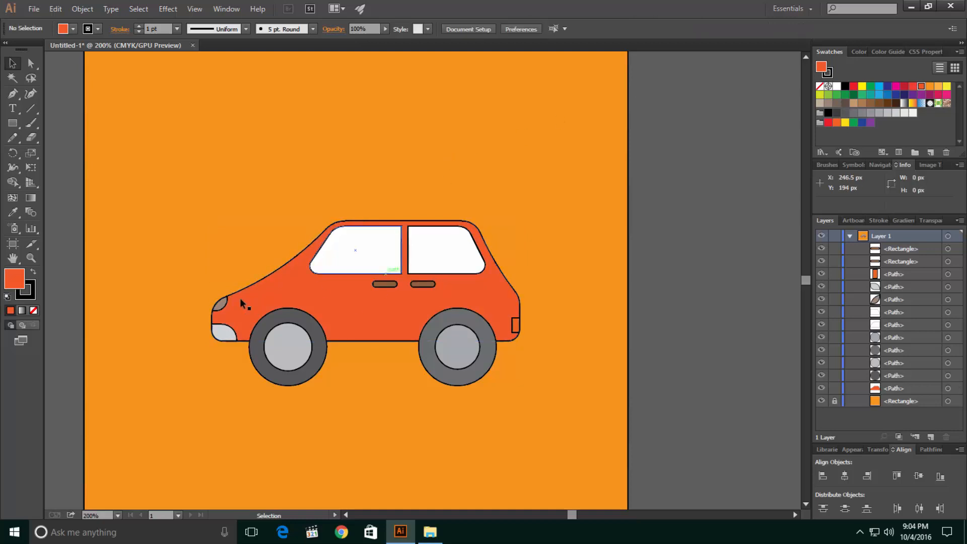
Step: Fill the rear window with light grey and the front window with a darker grey
click(449, 249)
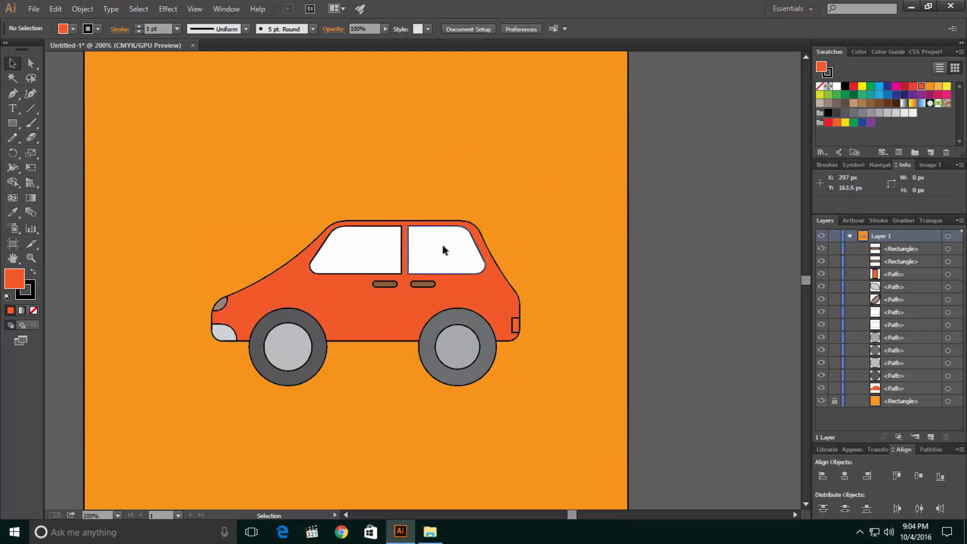
click(889, 115)
click(378, 249)
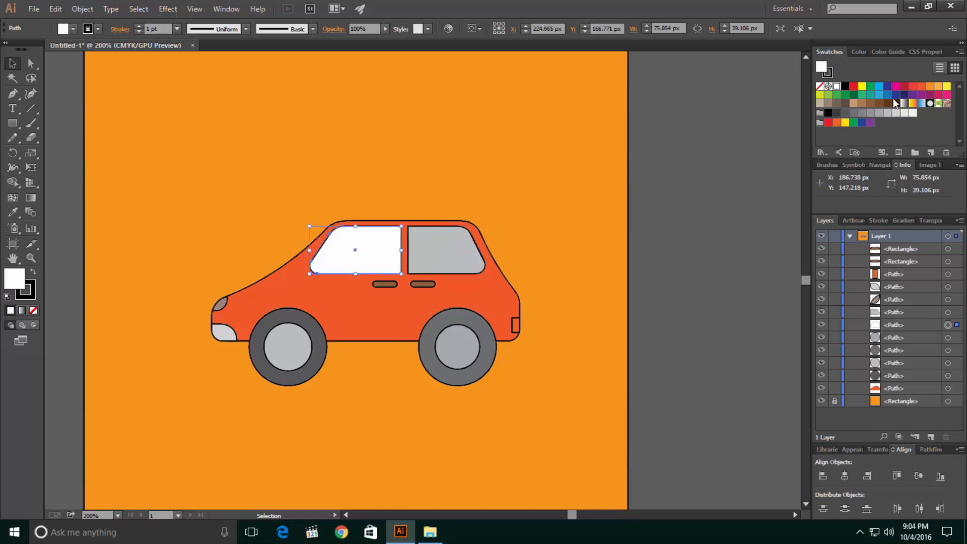
click(872, 115)
click(542, 237)
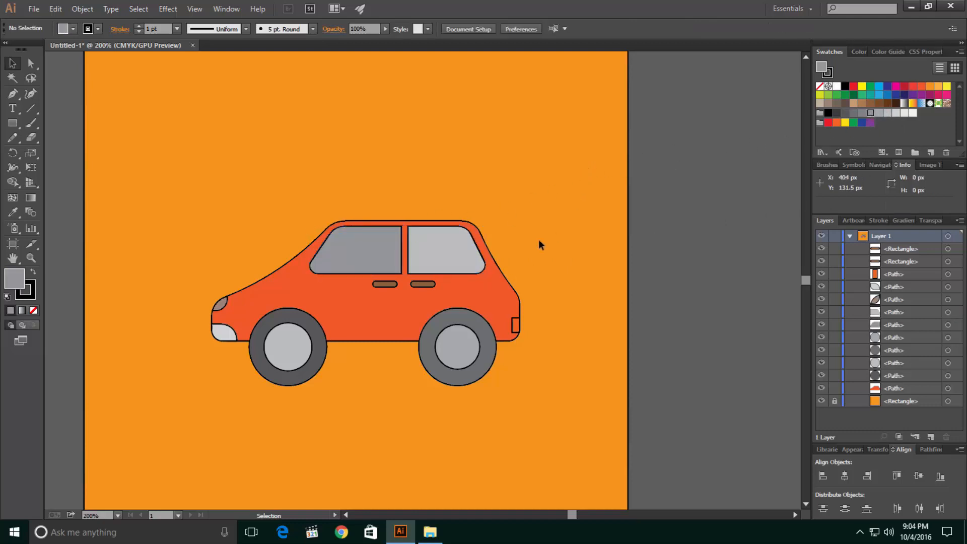
Step: Change the tail light's fill to bright red so it stands out from the car body
scroll(517, 252, down, 3)
scroll(518, 254, up, 1)
scroll(518, 255, up, 2)
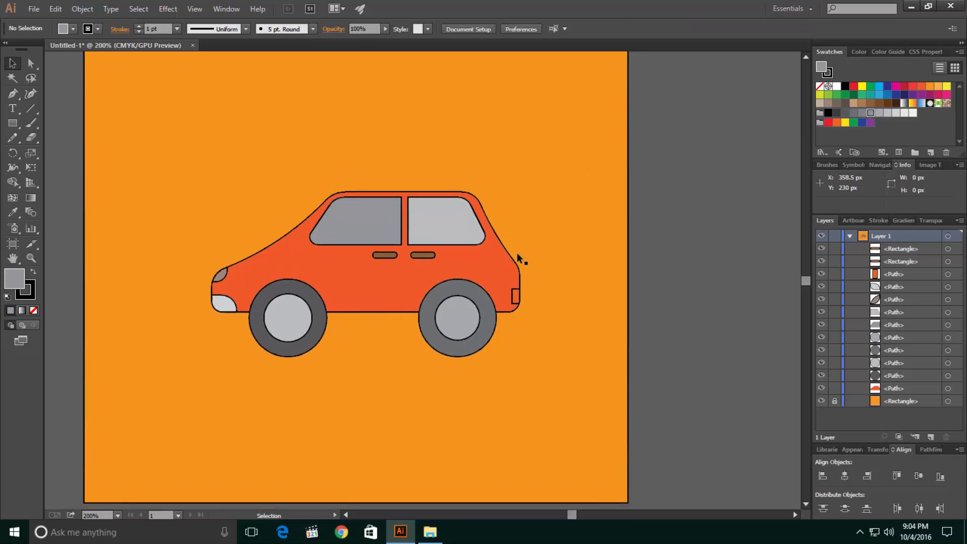
click(516, 313)
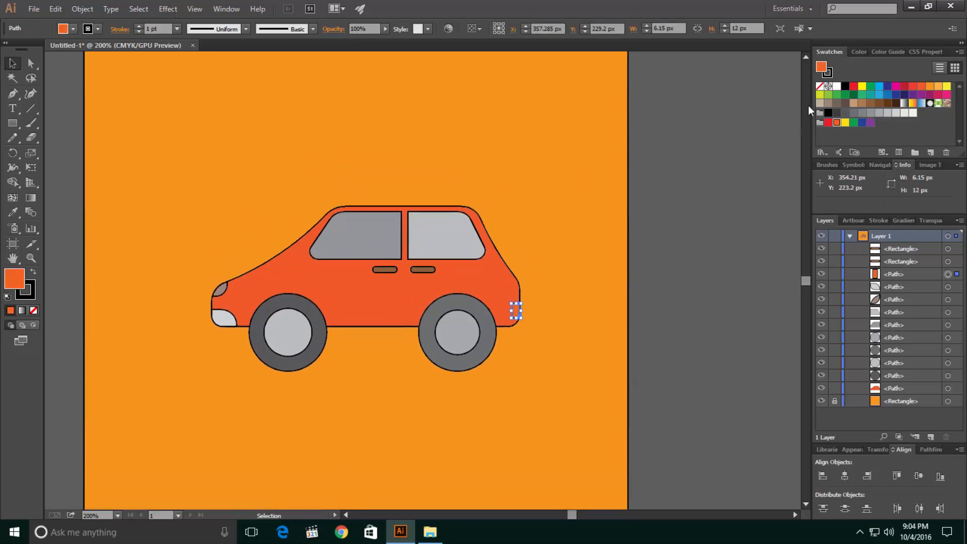
click(854, 86)
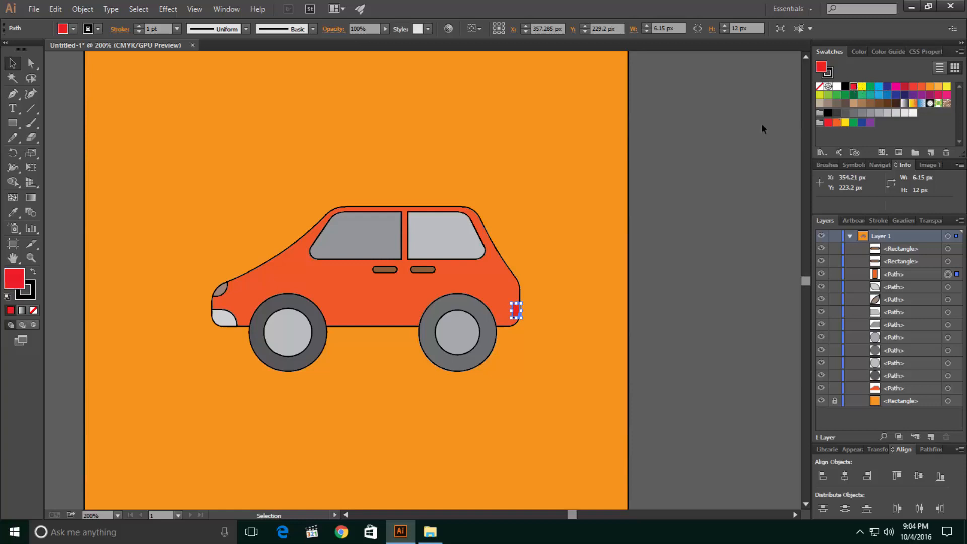
click(553, 174)
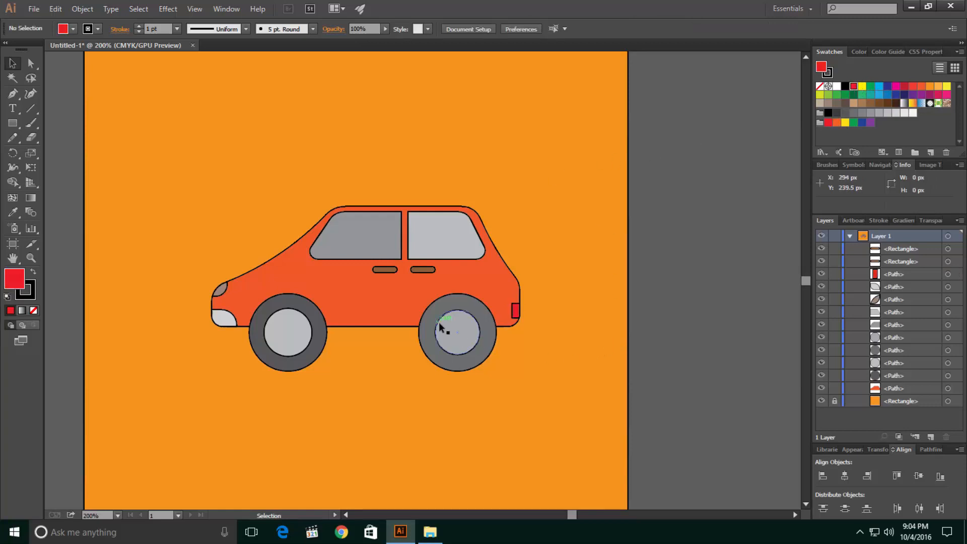
scroll(441, 323, down, 3)
scroll(441, 323, up, 2)
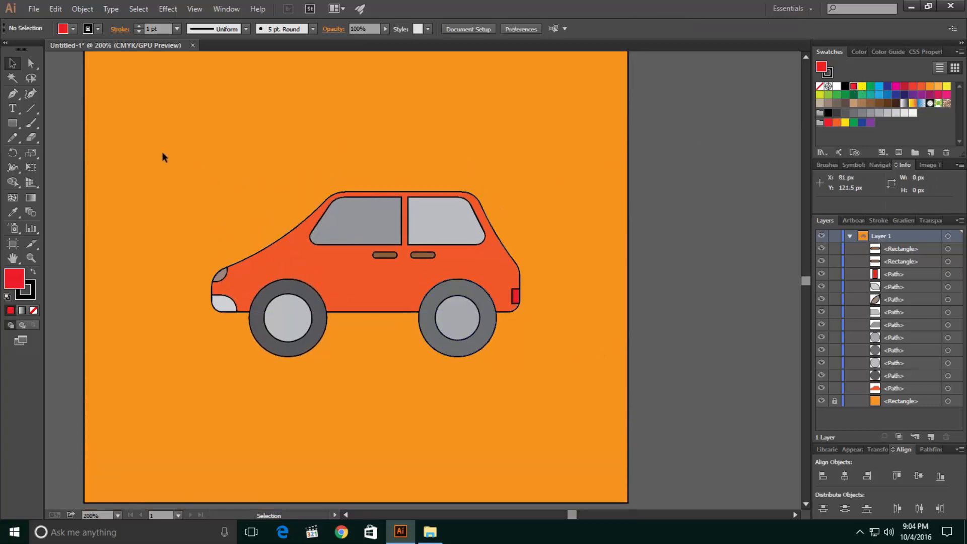
Step: Remove the black outlines from all the car's shapes by setting their stroke to none
drag(561, 421, 563, 421)
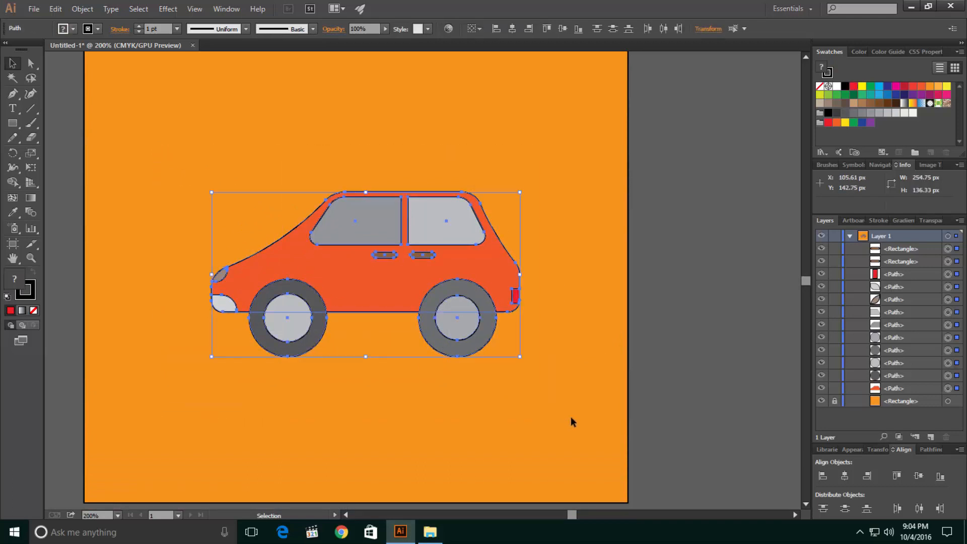
click(34, 292)
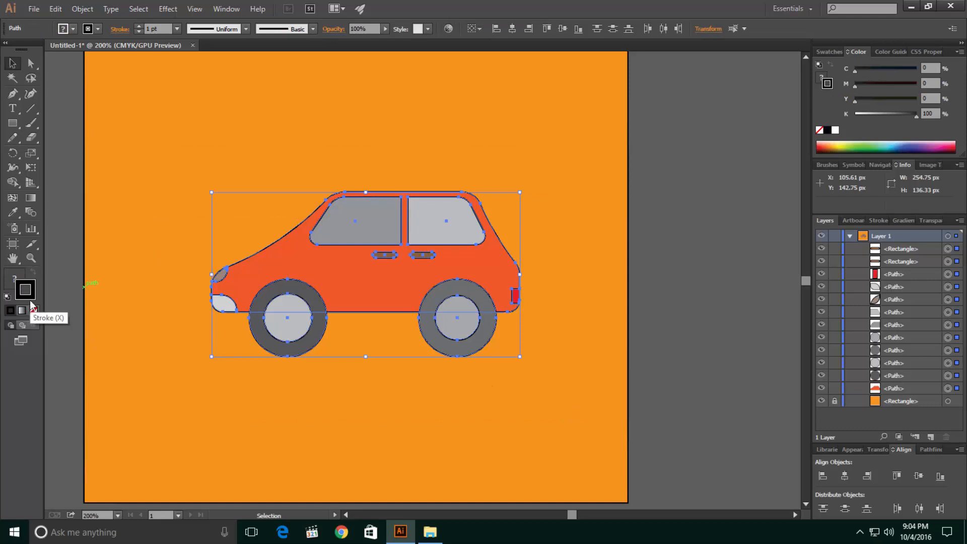
click(35, 313)
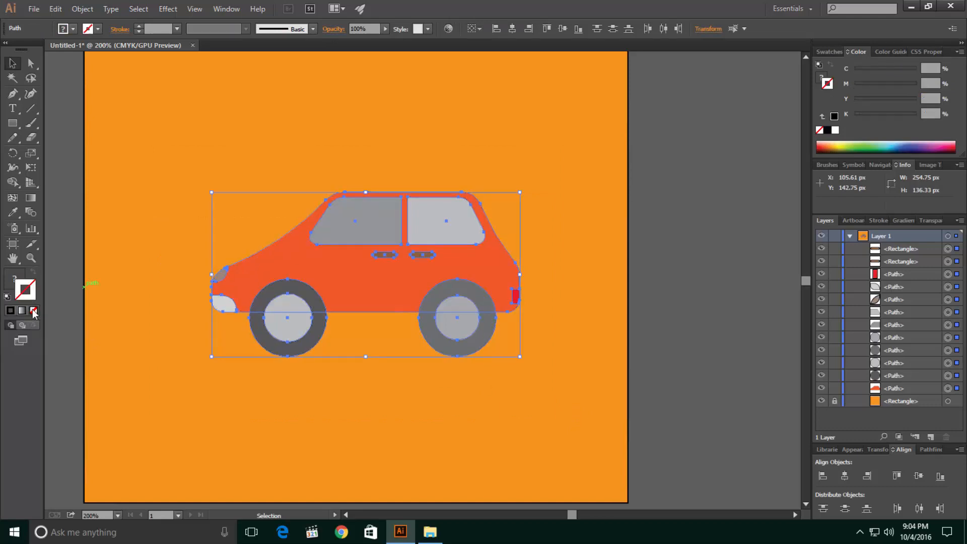
click(195, 416)
scroll(457, 388, down, 1)
scroll(457, 387, up, 2)
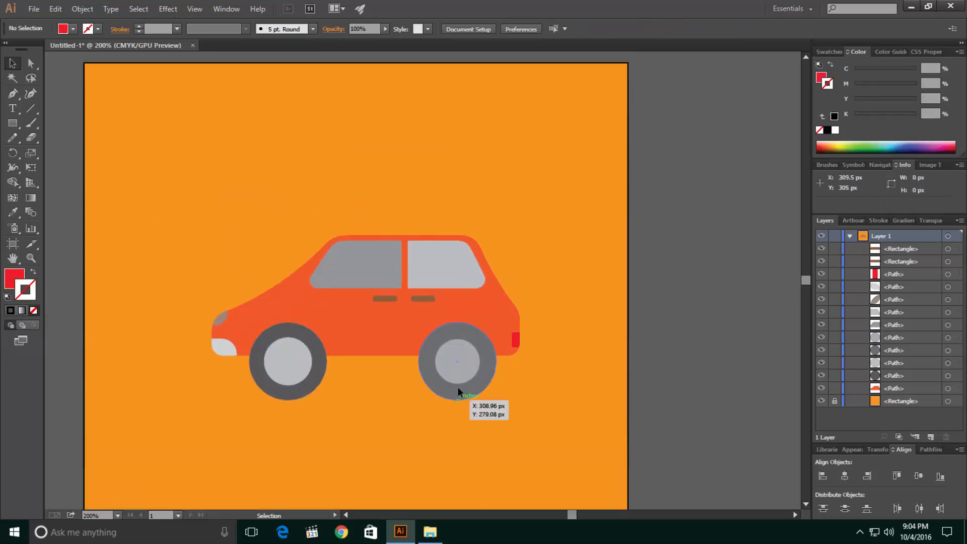
scroll(447, 417, down, 1)
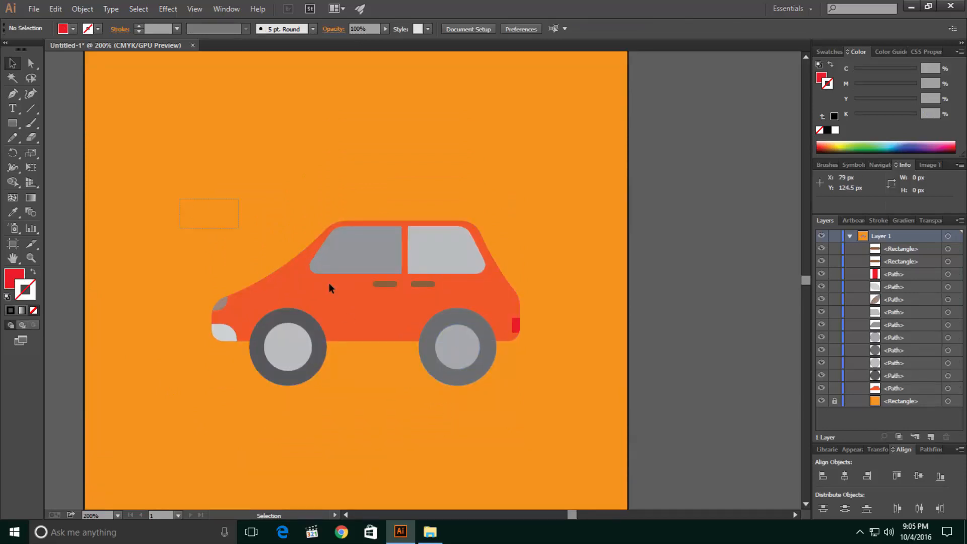
Step: Group all the car parts and move the car about 64 px up and 15 px left on the artboard
drag(560, 412, 560, 413)
right_click(486, 297)
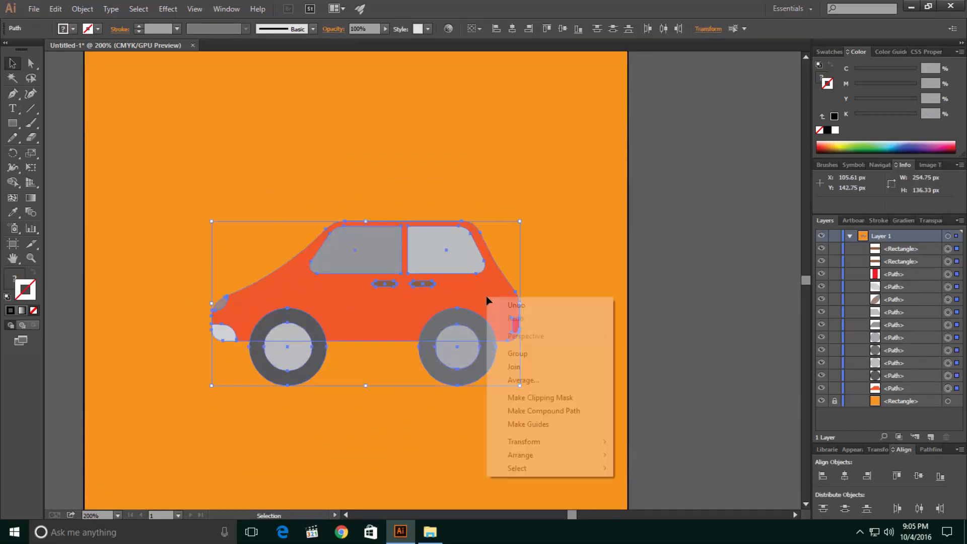
click(515, 354)
click(550, 338)
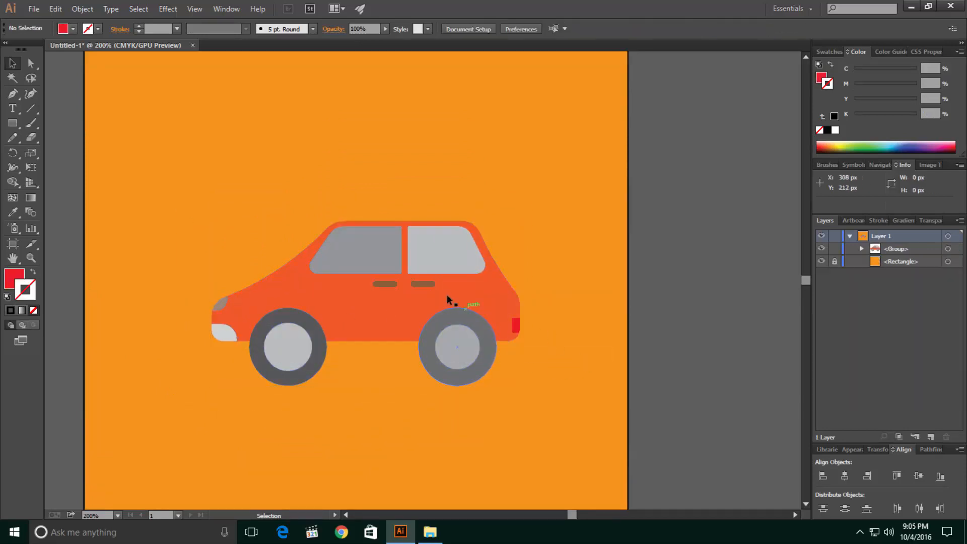
drag(446, 294, 428, 217)
click(577, 266)
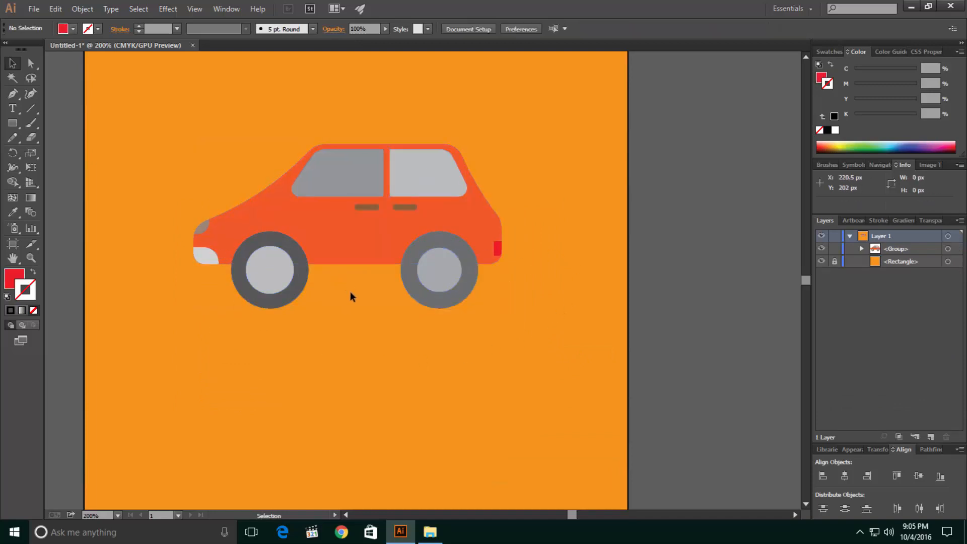
Step: Ungroup the car back into its separate shapes
click(239, 225)
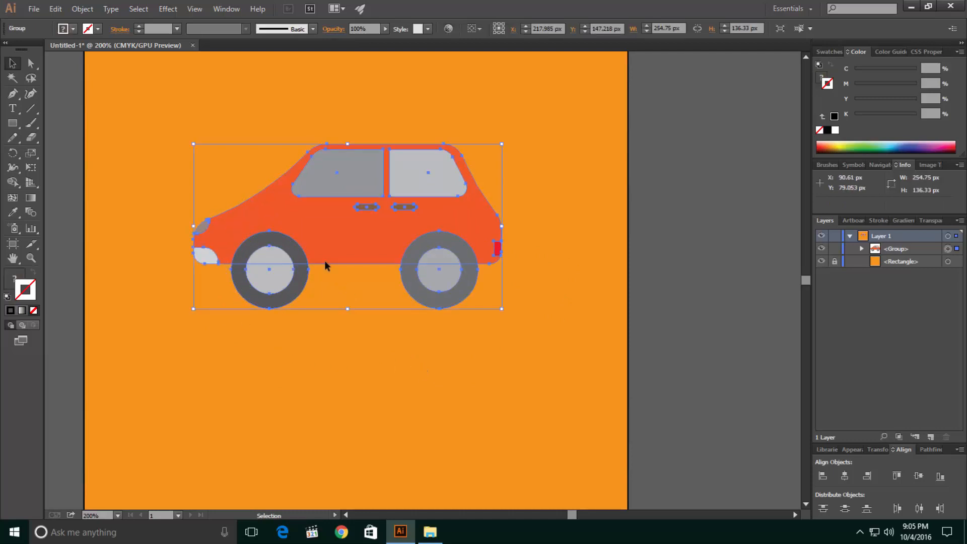
right_click(290, 219)
click(333, 288)
click(178, 222)
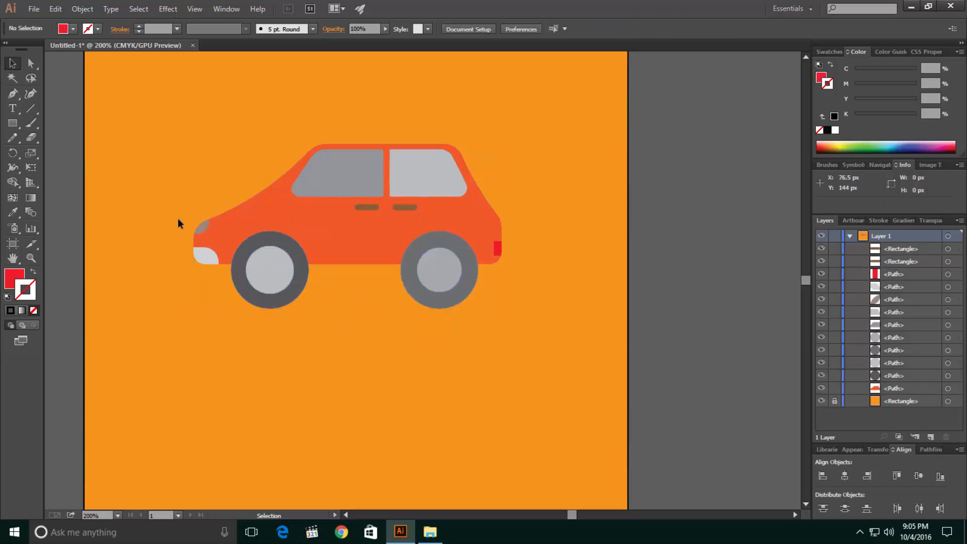
click(225, 237)
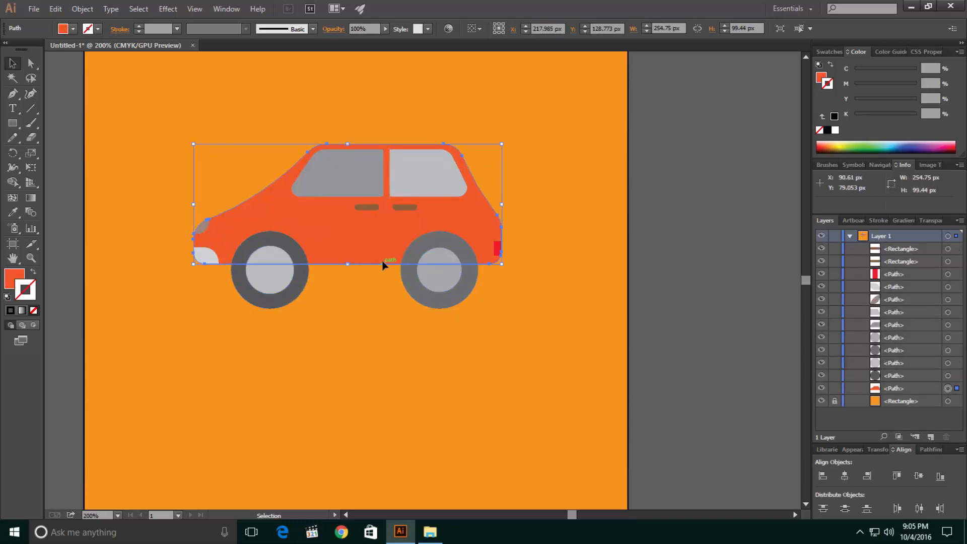
click(202, 149)
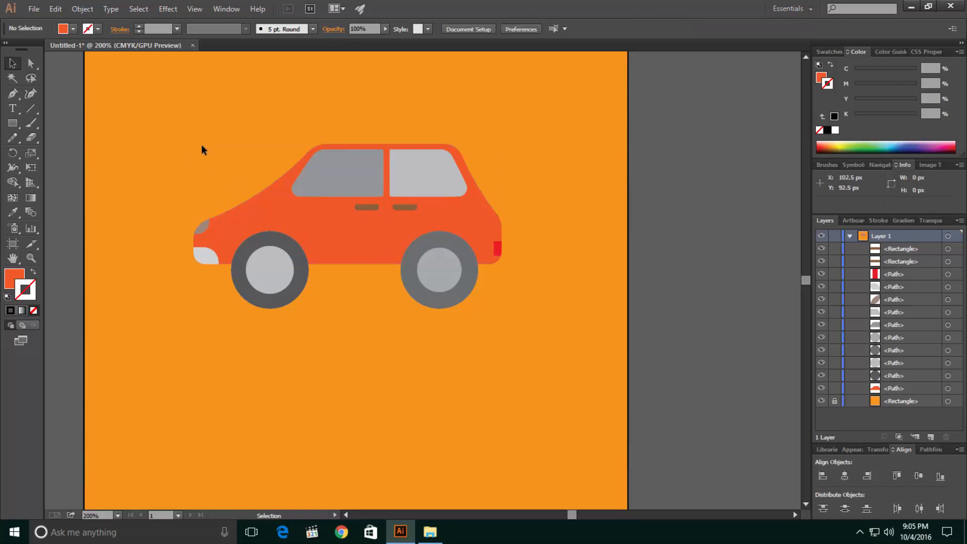
Step: Stretch all the car's shapes together horizontally toward the front to a width of about 272 px
drag(184, 128, 506, 330)
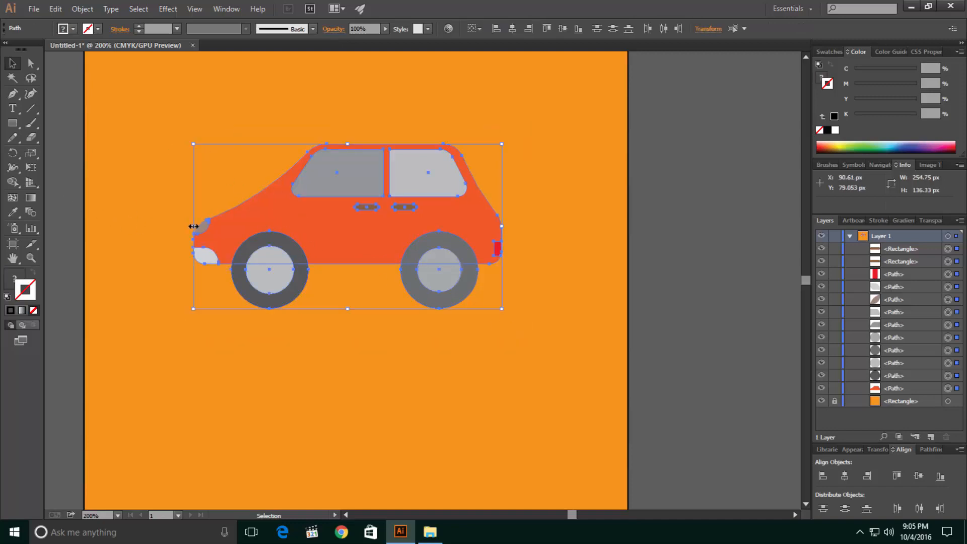
drag(193, 226, 173, 226)
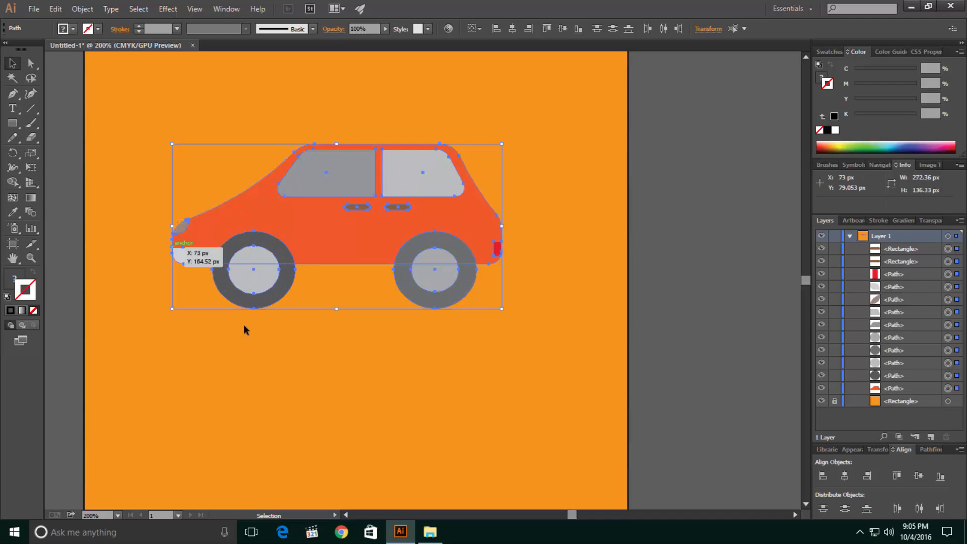
click(244, 331)
scroll(418, 361, up, 2)
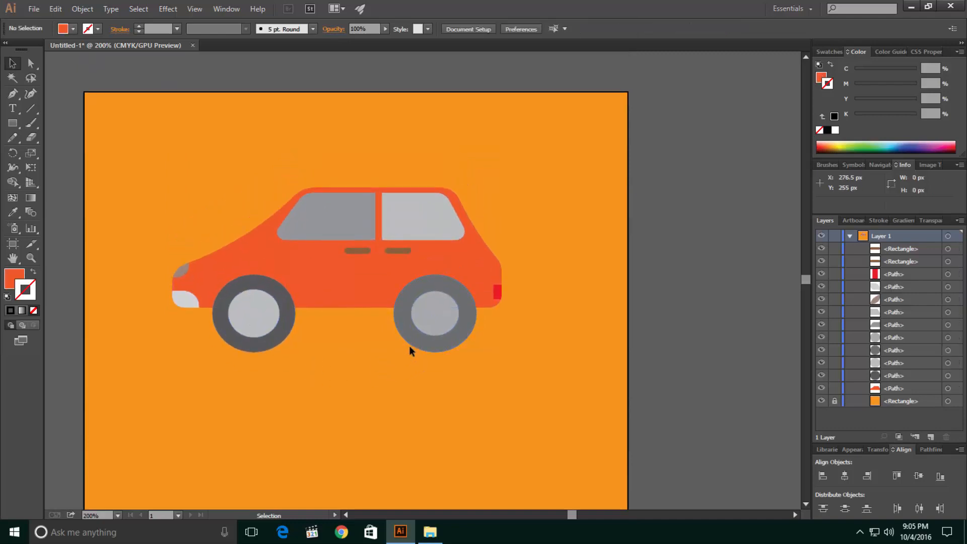
Step: Reshape the car body's bonnet and windshield curve with Direct Selection, extending the front anchor's handle toward the windshield for a deeper dip
key(a)
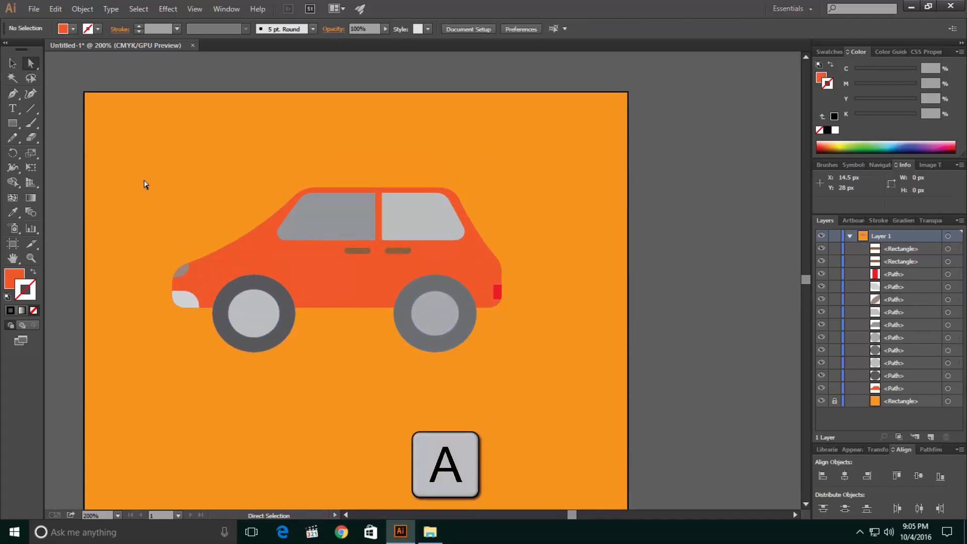
drag(190, 263, 190, 264)
click(197, 259)
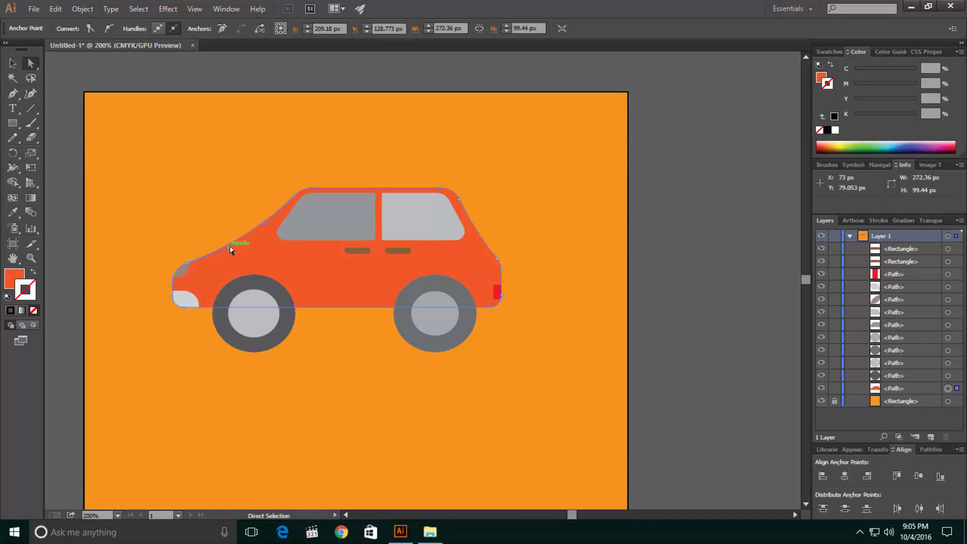
drag(229, 246, 261, 239)
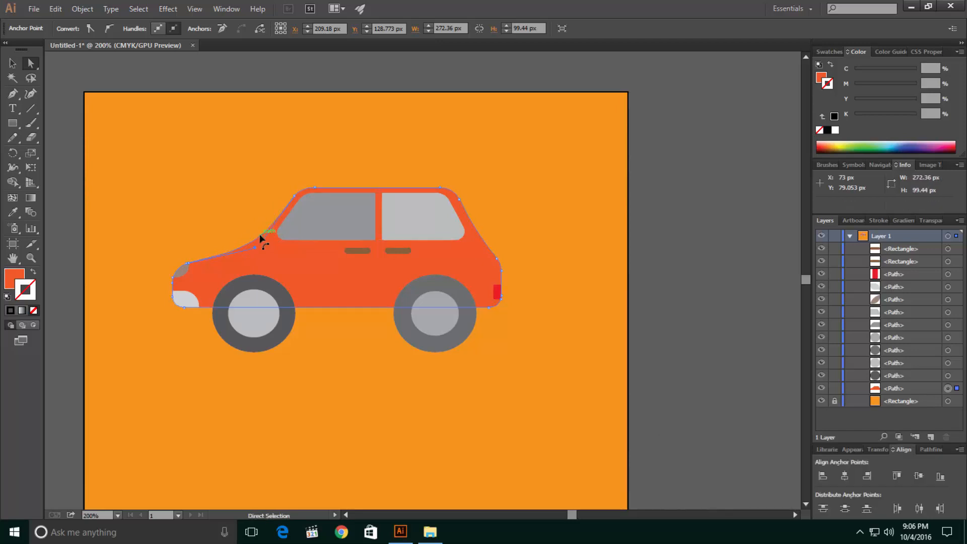
key(v)
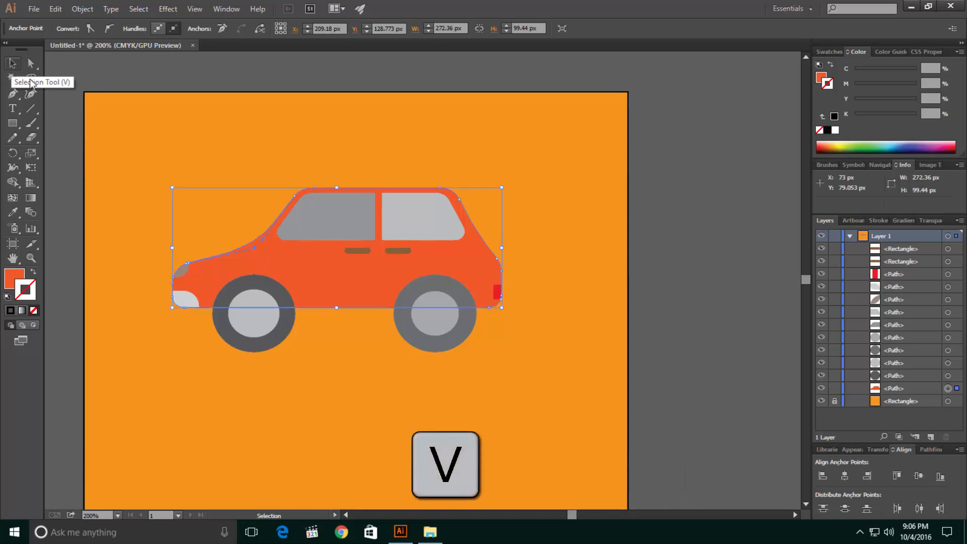
click(124, 141)
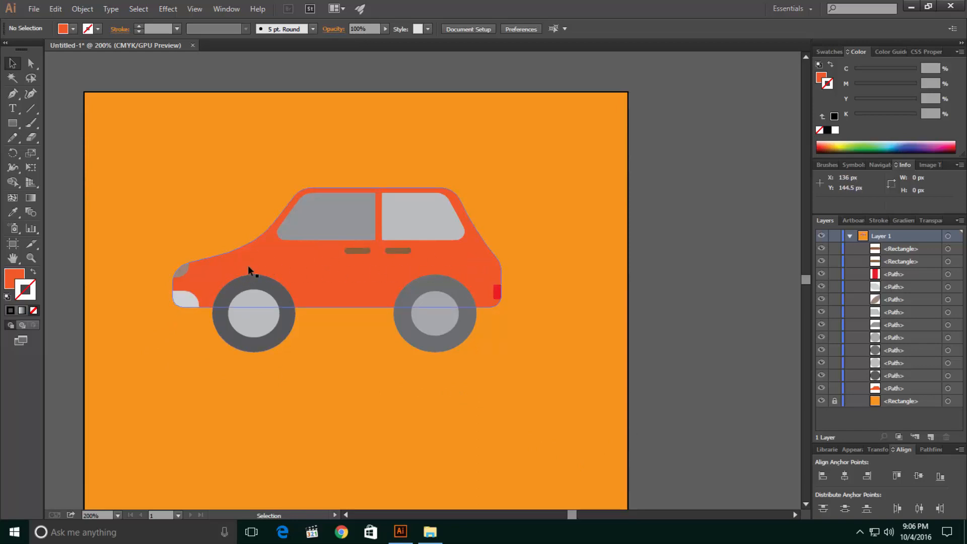
Step: Soften the bonnet curve by shortening the front anchor's direction handle to about 48 px
key(a)
key(a)
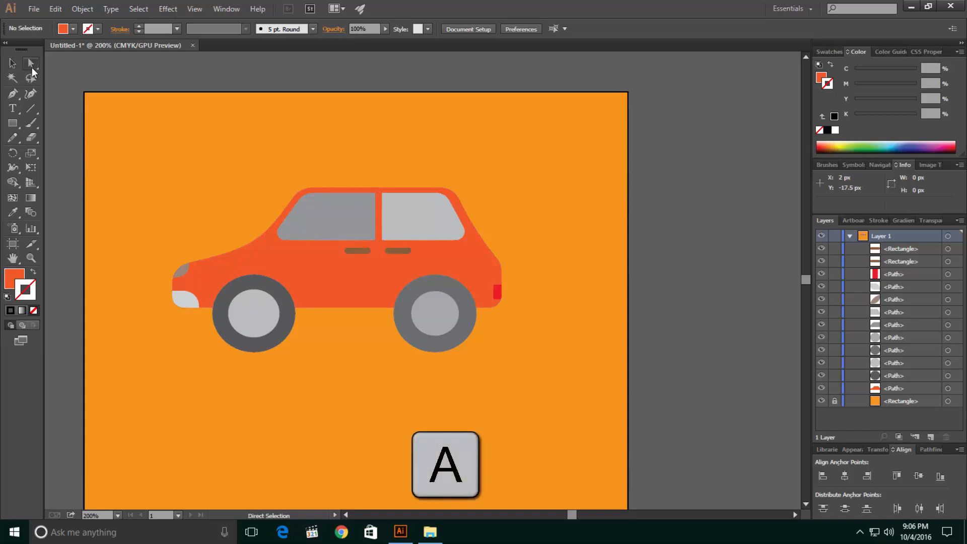
click(206, 259)
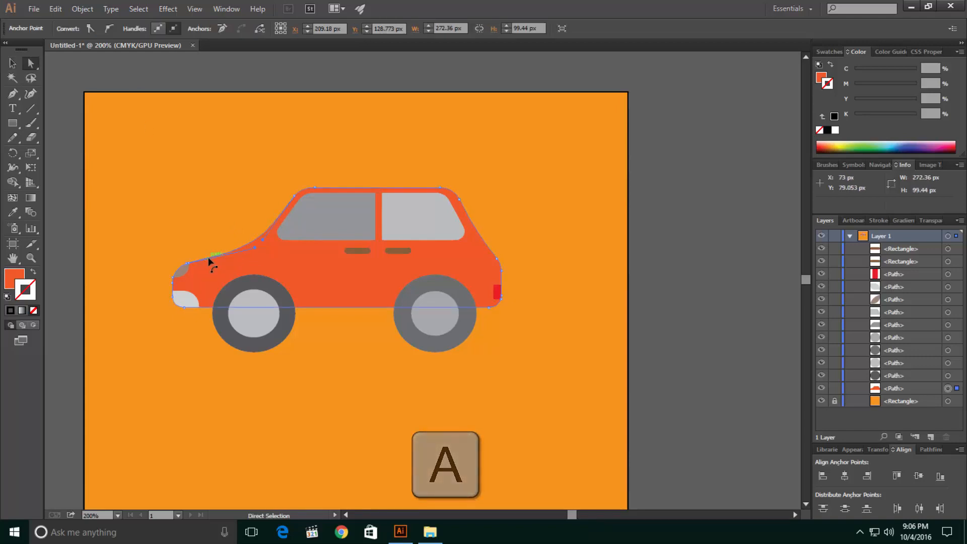
drag(255, 249, 244, 247)
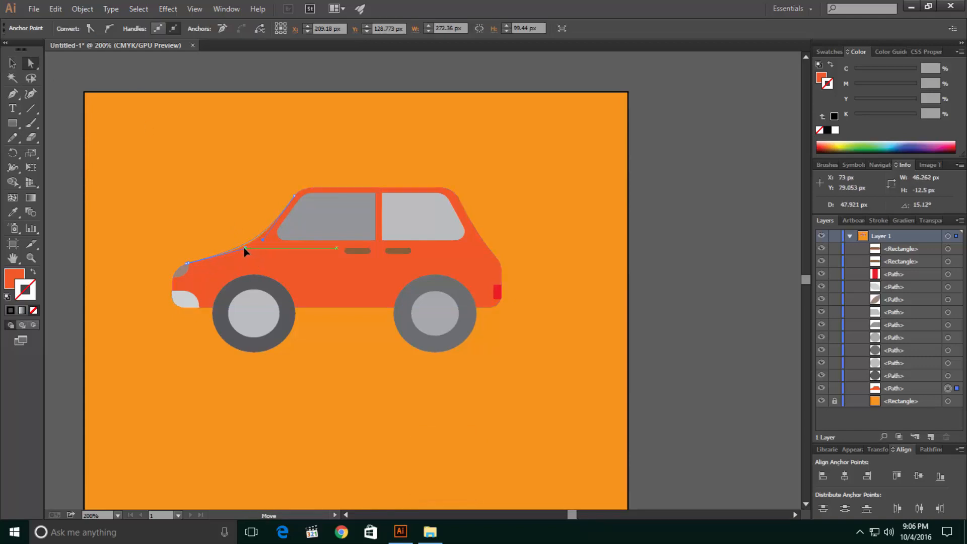
click(160, 192)
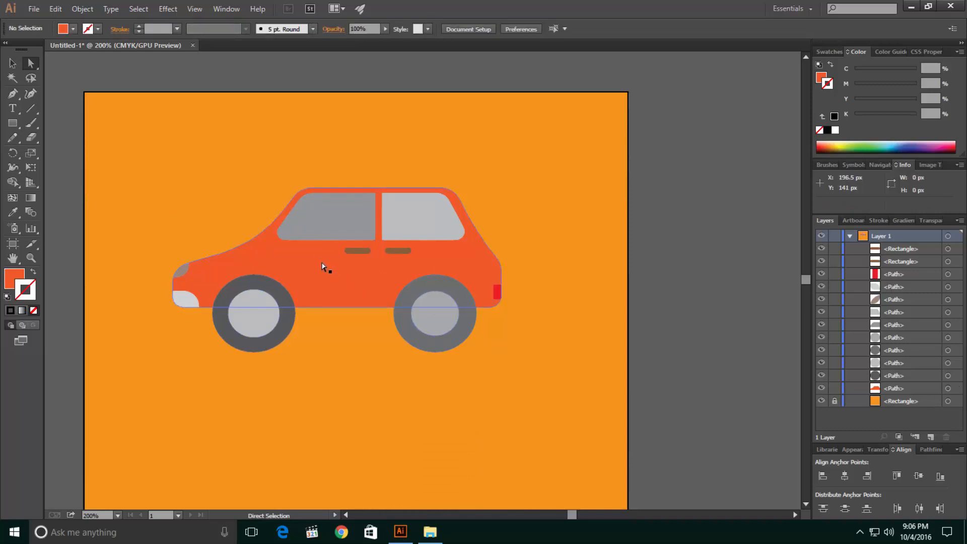
scroll(323, 267, down, 1)
scroll(323, 267, up, 2)
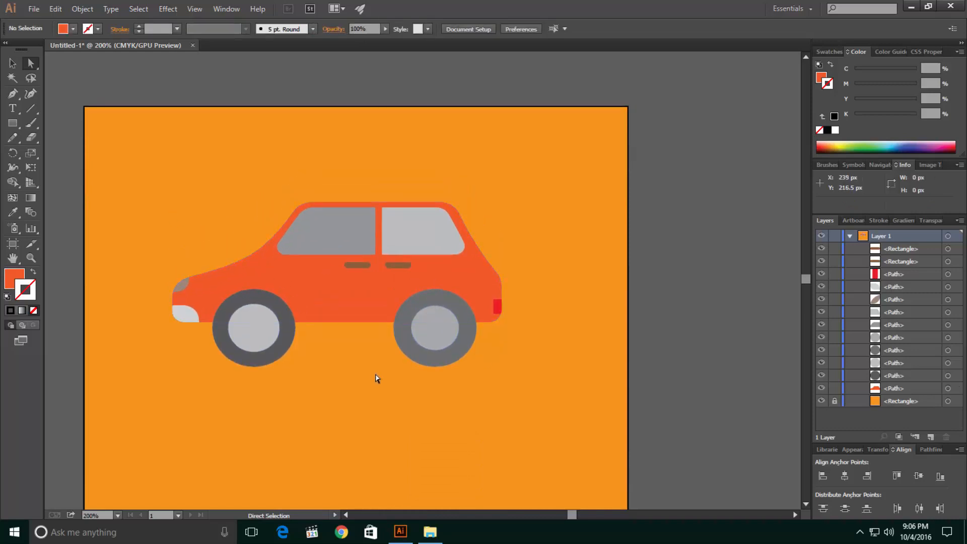
Step: Select all the car's shapes and group them into one object
key(v)
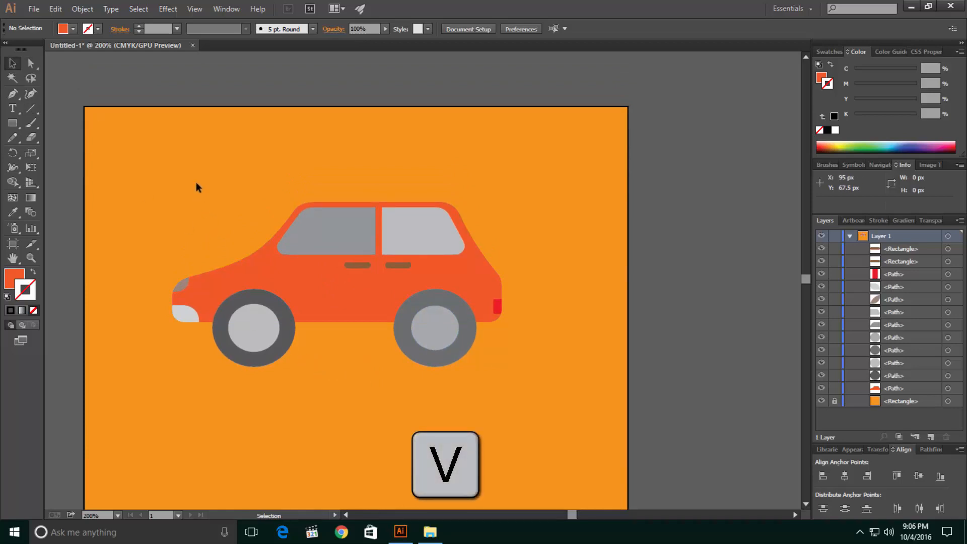
drag(197, 184, 567, 444)
drag(587, 159, 174, 331)
drag(136, 376, 136, 375)
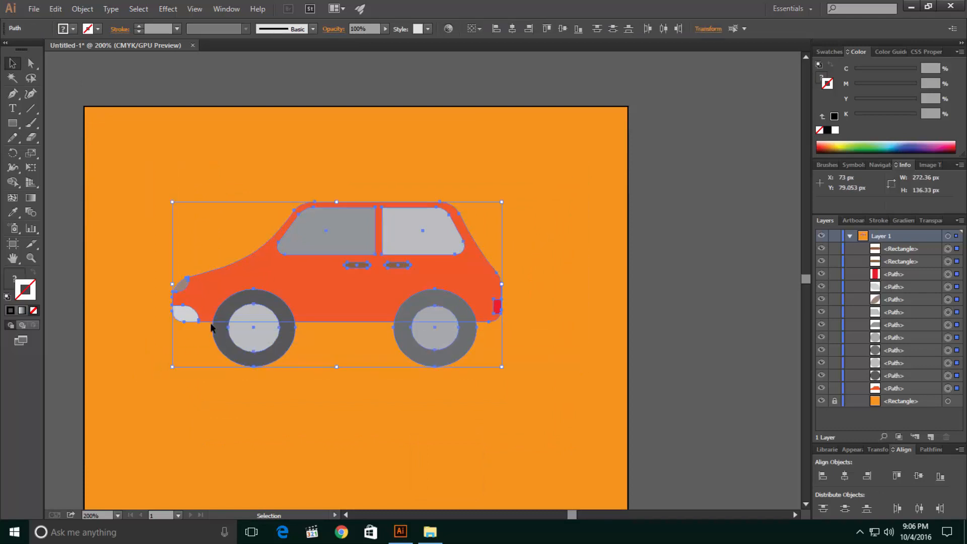
right_click(280, 260)
click(323, 315)
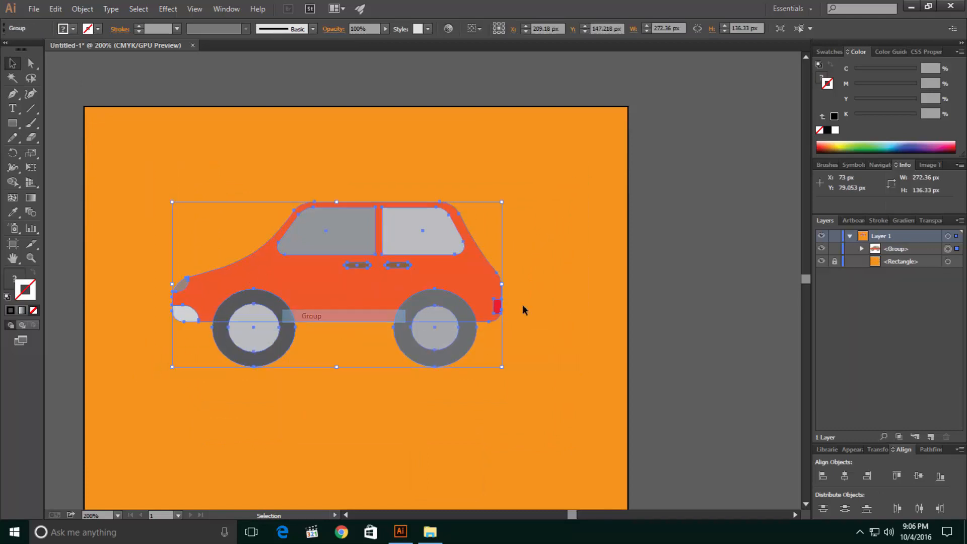
click(567, 283)
scroll(514, 290, down, 2)
scroll(514, 290, up, 2)
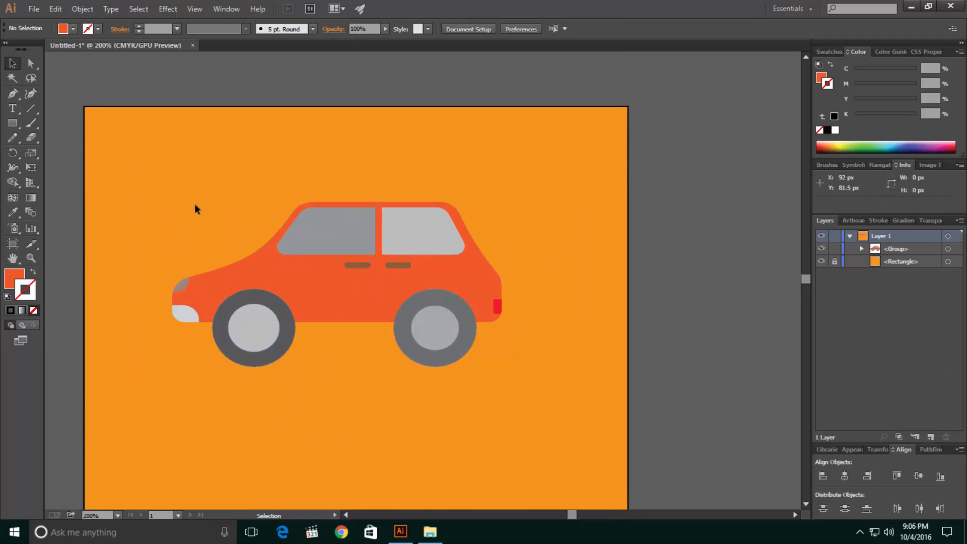
Step: Show the rulers, fit the artboard in view and place a vertical guide near its middle, at about 234 px
key(ctrl+r)
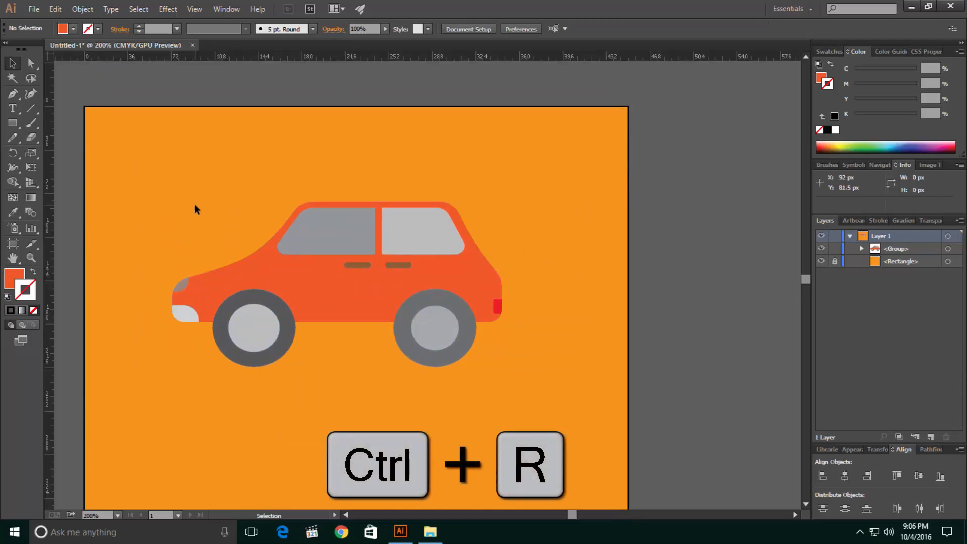
key(ctrl+0)
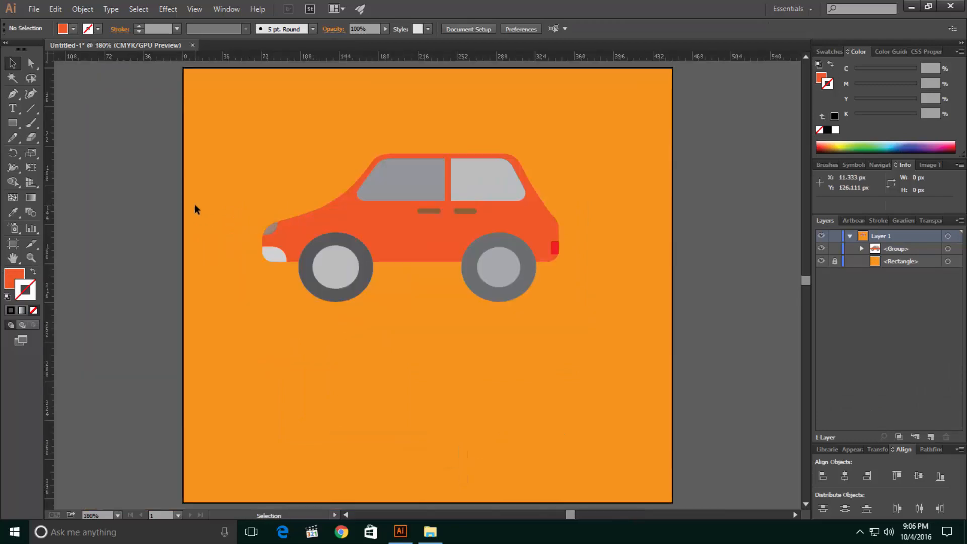
drag(50, 199, 432, 191)
mouse_move(417, 190)
mouse_down()
mouse_move(443, 186)
mouse_move(436, 190)
mouse_up()
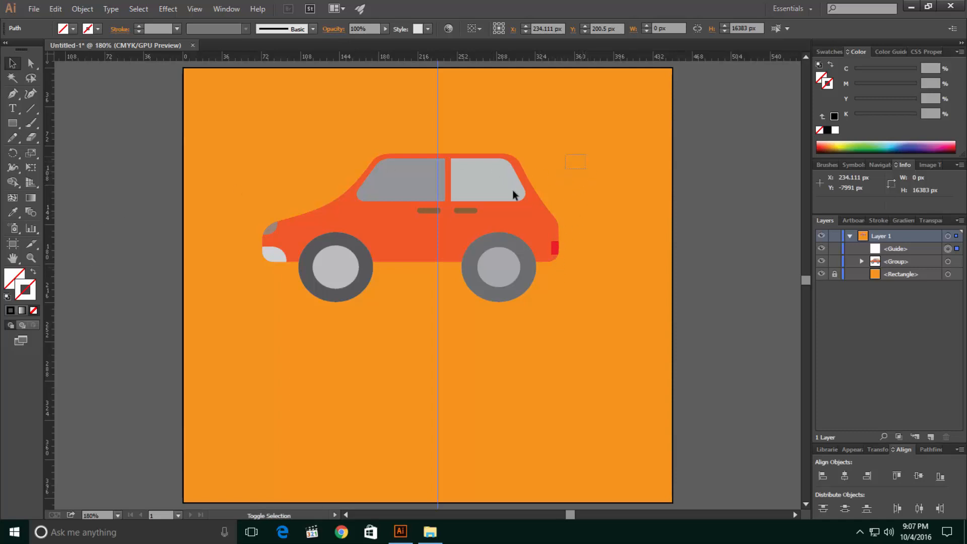
Step: Select the guide and the car group together and align their centres vertically and horizontally
drag(232, 310, 231, 309)
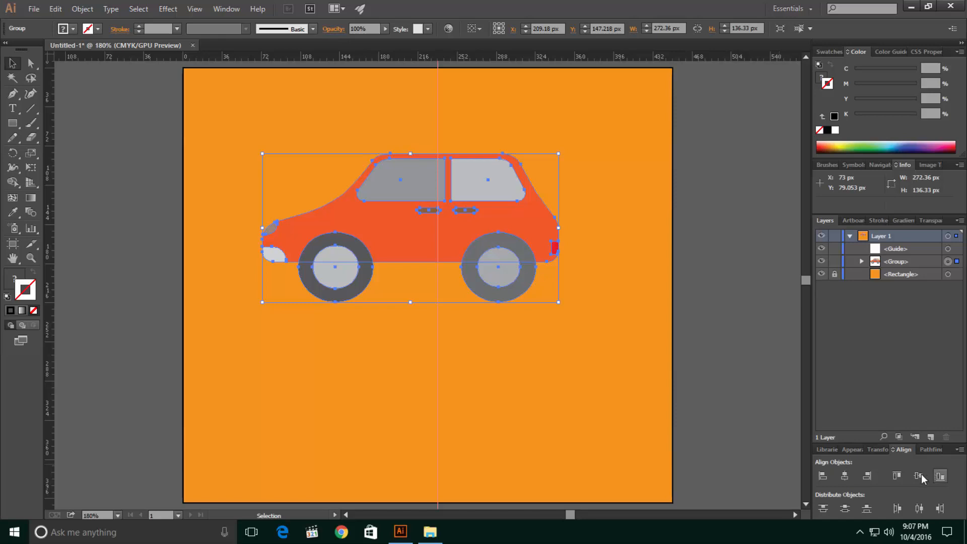
click(438, 141)
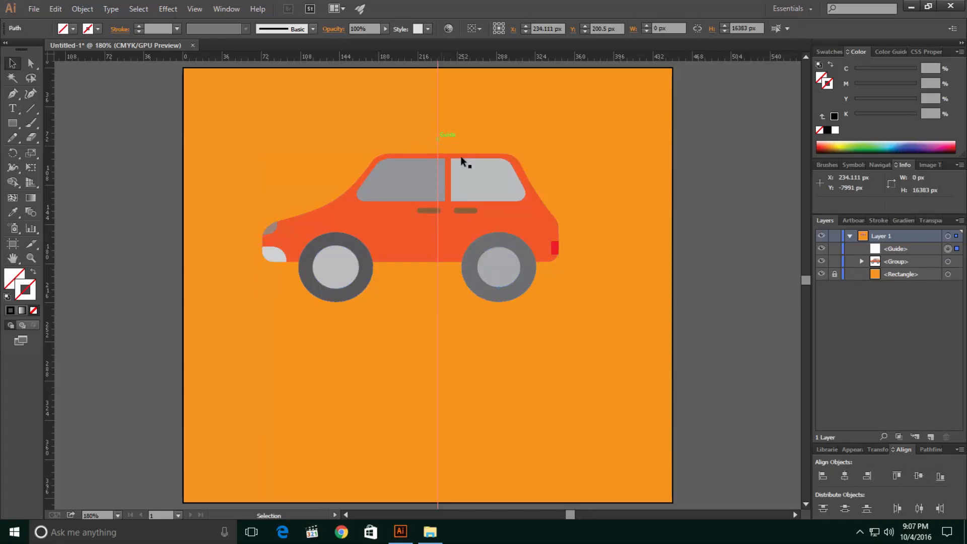
shift+click(899, 259)
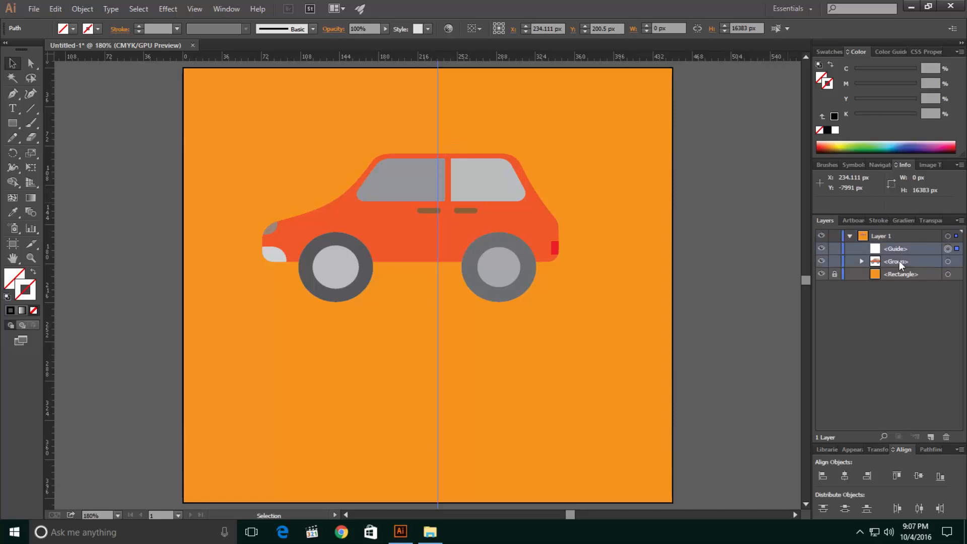
shift+click(948, 261)
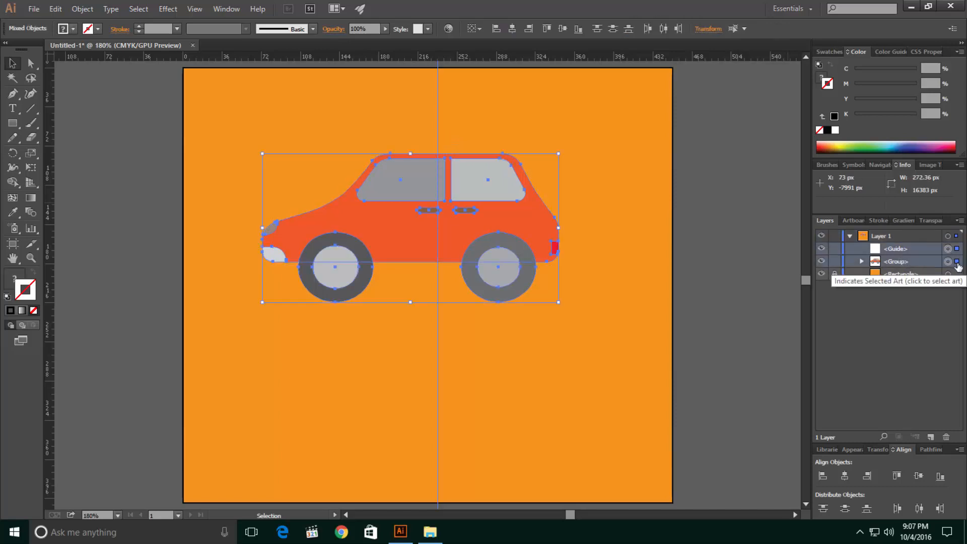
click(920, 475)
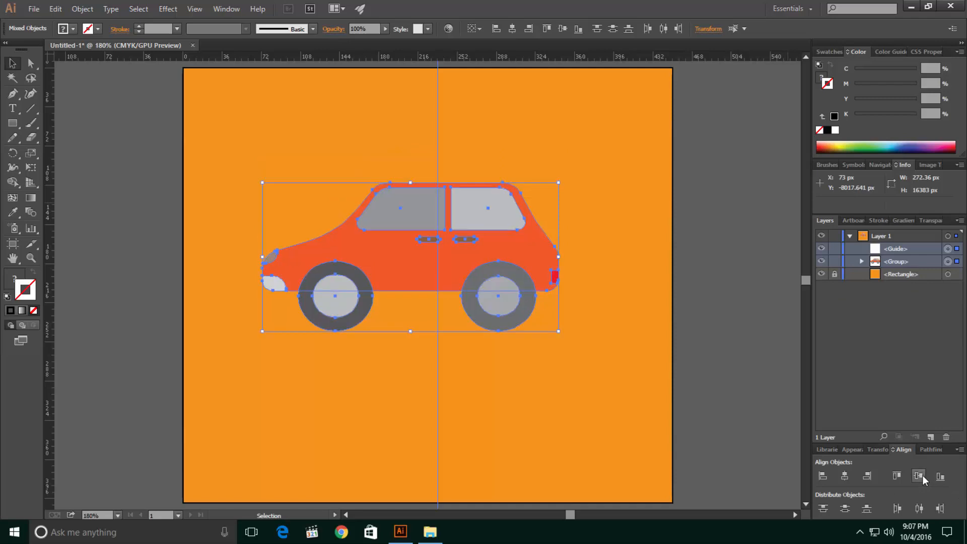
click(847, 475)
click(596, 380)
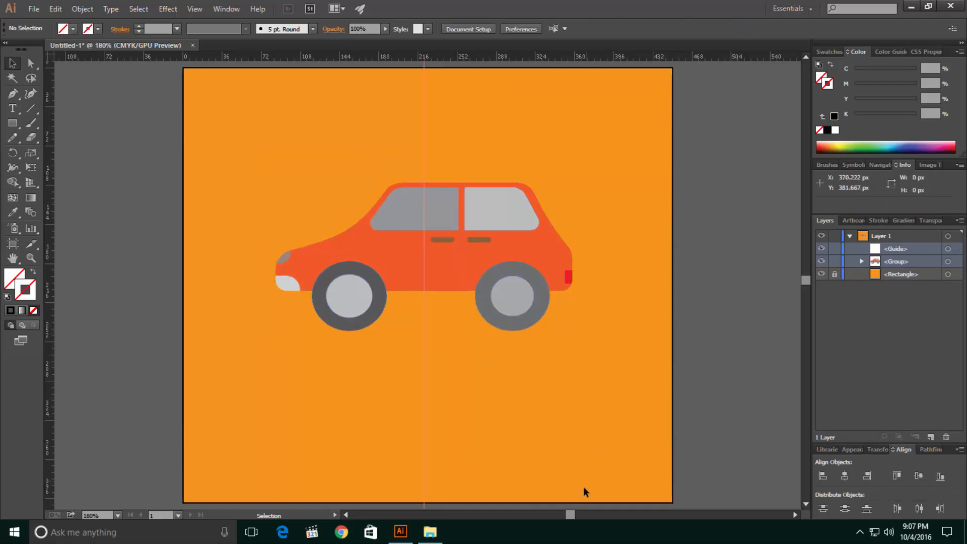
Step: Remove the vertical guide from the artboard
scroll(575, 497, up, 3)
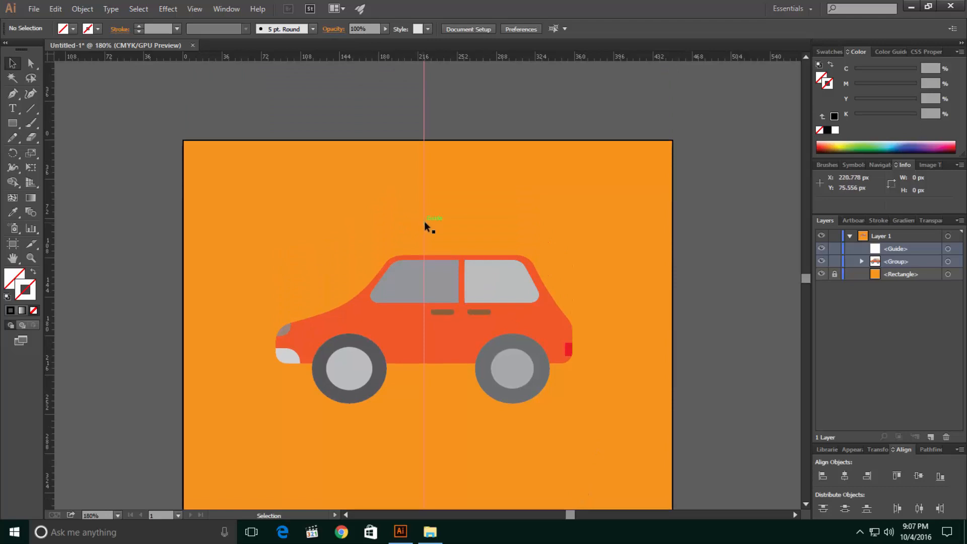
drag(424, 223, 46, 226)
scroll(328, 281, down, 3)
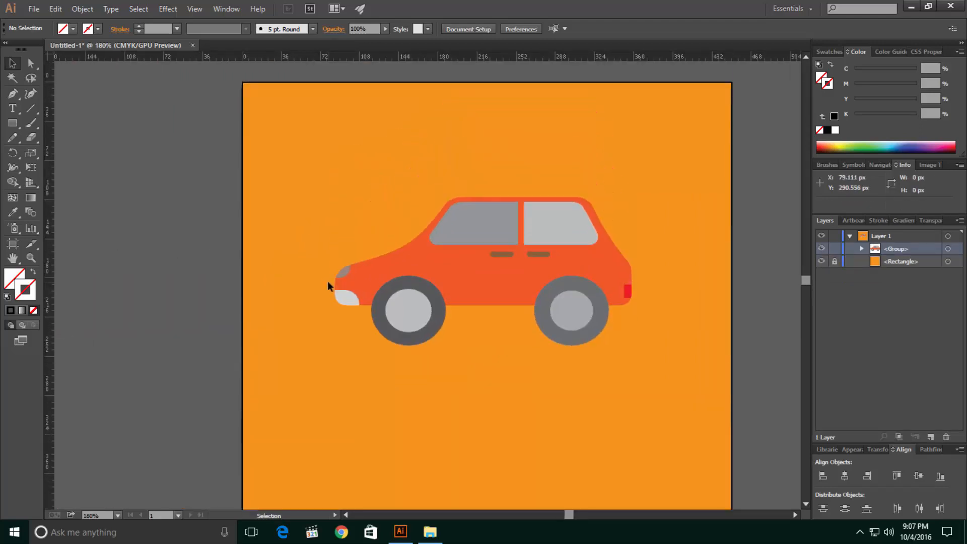
scroll(327, 281, down, 1)
scroll(328, 281, up, 2)
Step: Draw a rectangle about 279 × 182 px, starting at the front headlight and extending below the car and slightly past its rear
key(m)
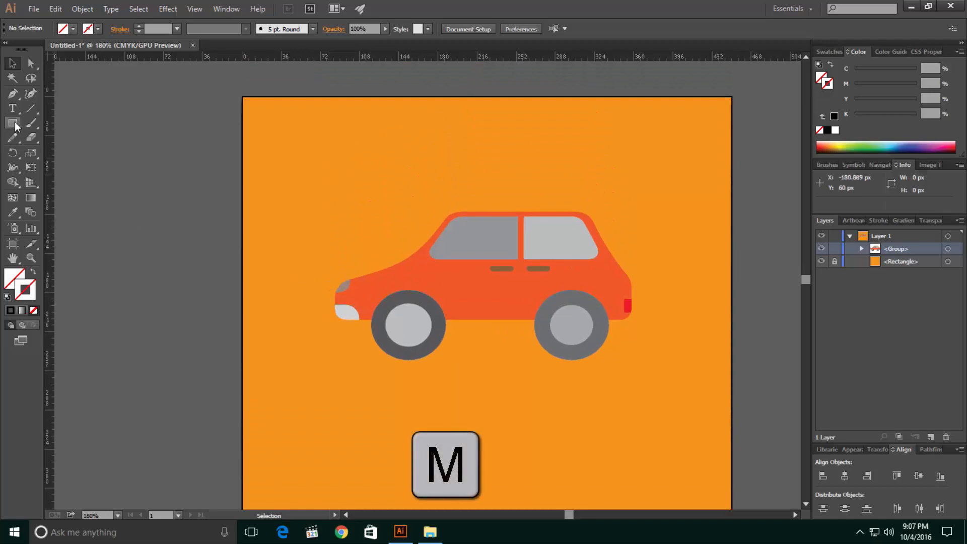
drag(17, 126, 36, 123)
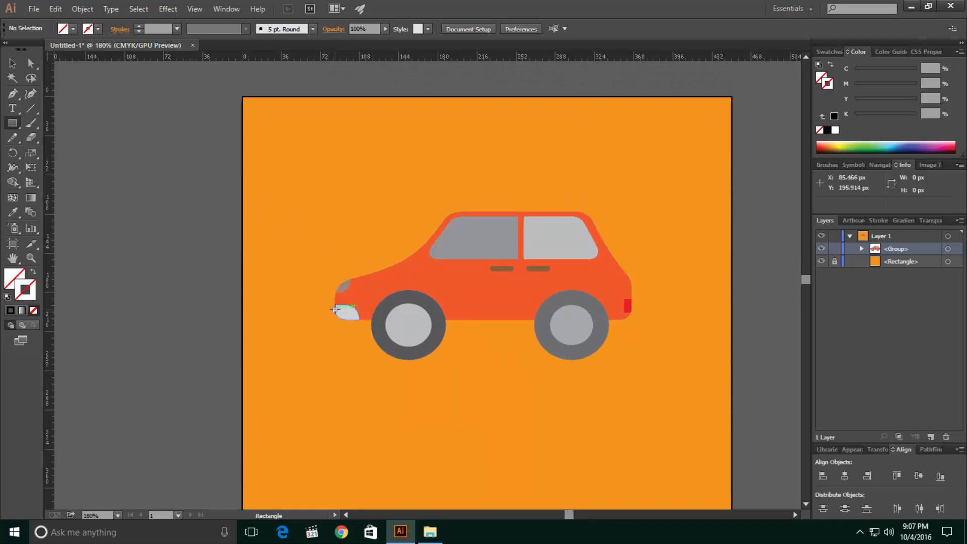
drag(335, 306, 644, 454)
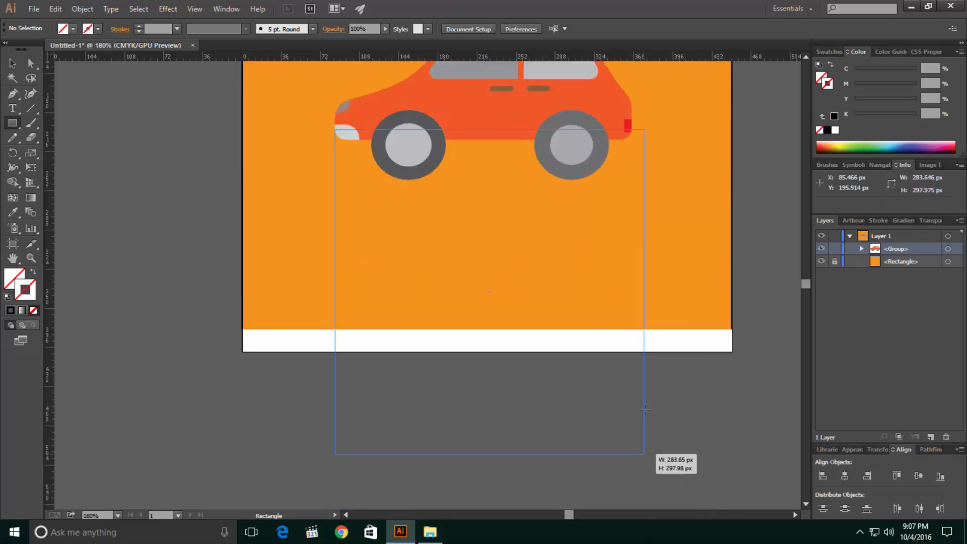
drag(645, 409, 639, 328)
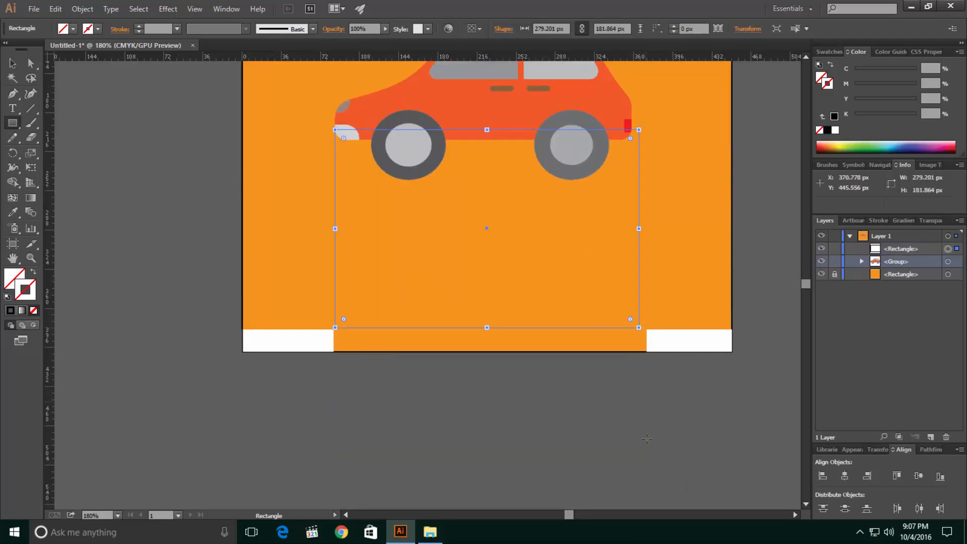
scroll(647, 437, up, 3)
scroll(647, 437, up, 2)
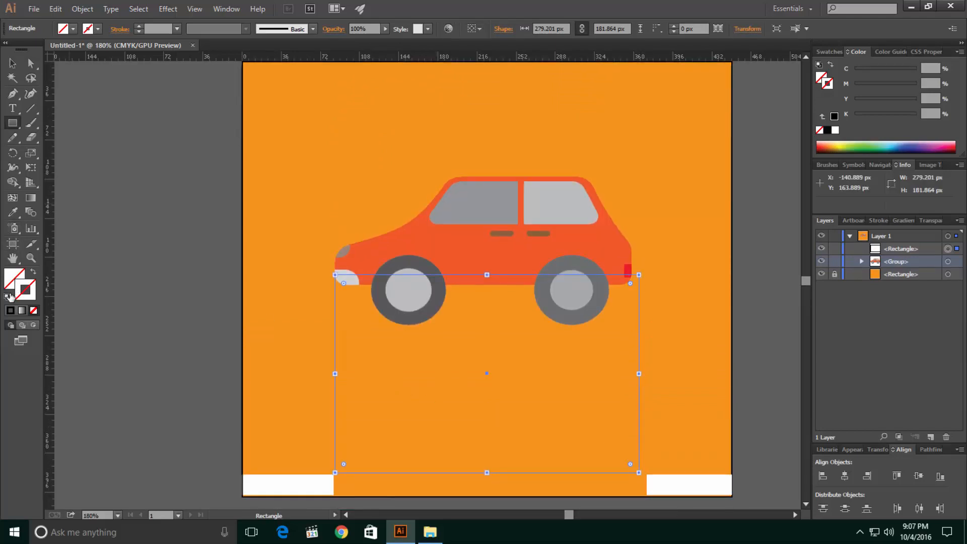
Step: Reset the new rectangle to the default fill and stroke, then fill it with black
click(7, 297)
scroll(256, 301, down, 4)
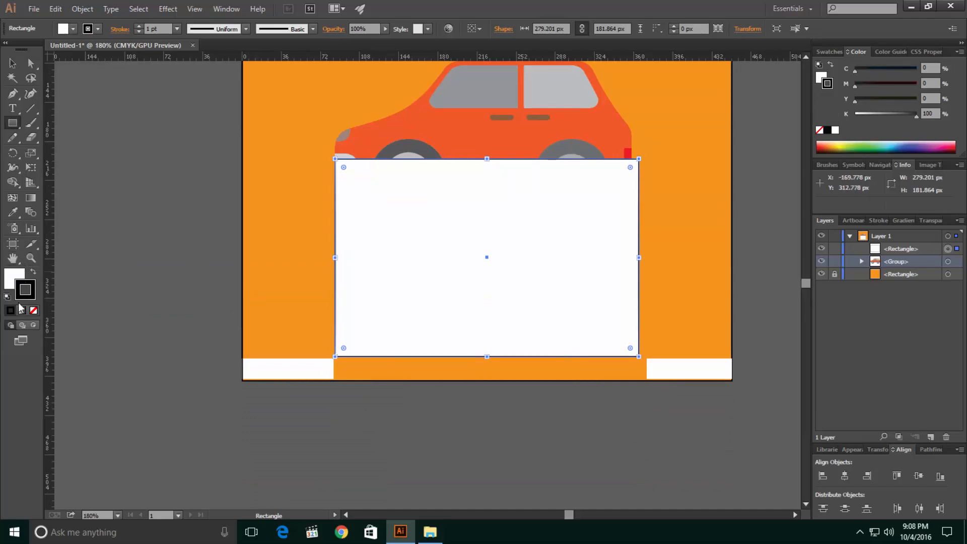
click(830, 51)
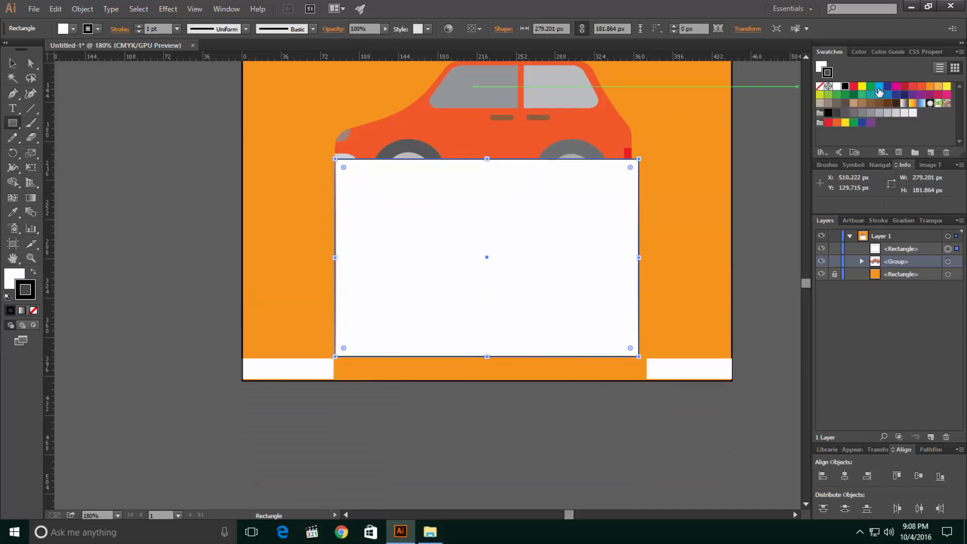
click(14, 277)
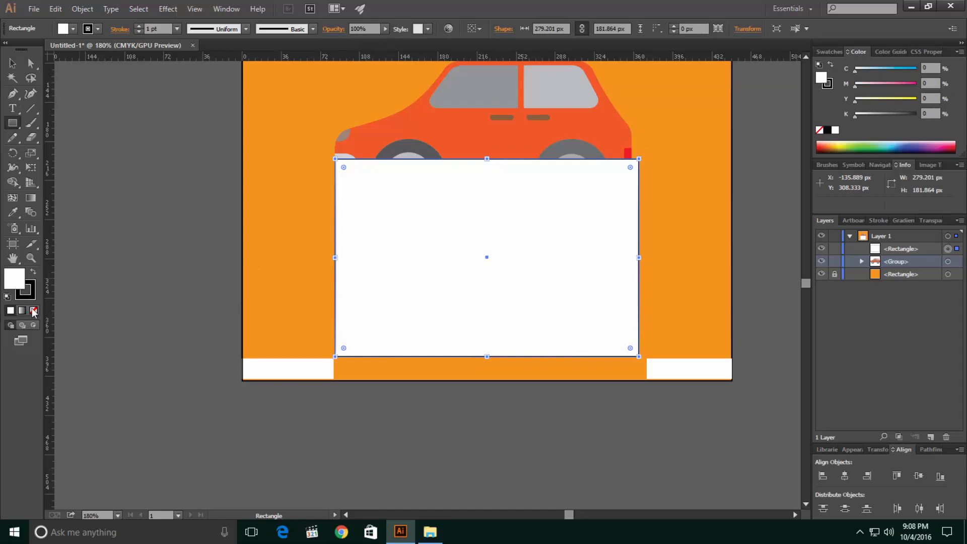
click(829, 52)
click(830, 113)
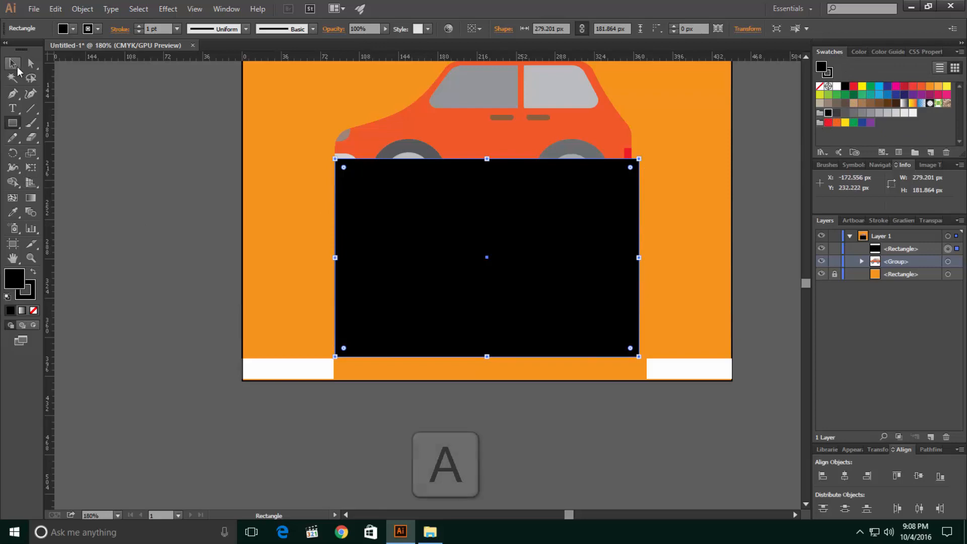
Step: With Direct Selection, shift the black rectangle slightly up and pull its lower-right corner far outside the artboard to about X 688, Y 443 px
click(32, 64)
click(34, 65)
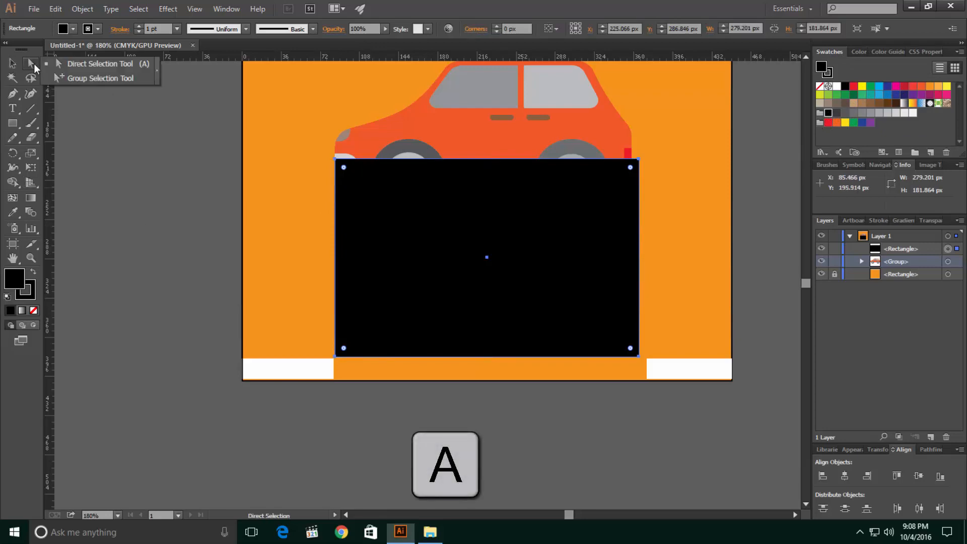
click(150, 190)
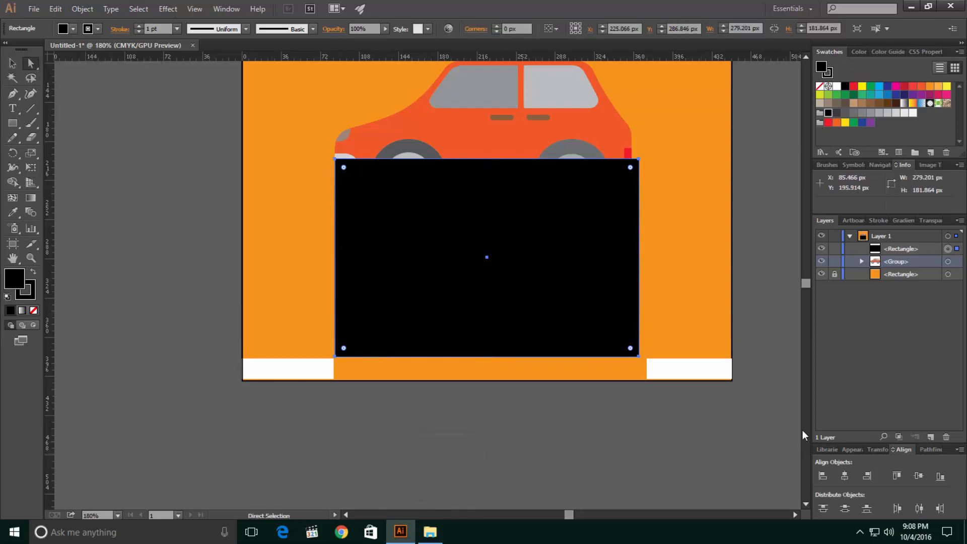
mouse_move(638, 360)
mouse_down()
mouse_move(668, 355)
mouse_move(639, 355)
mouse_up()
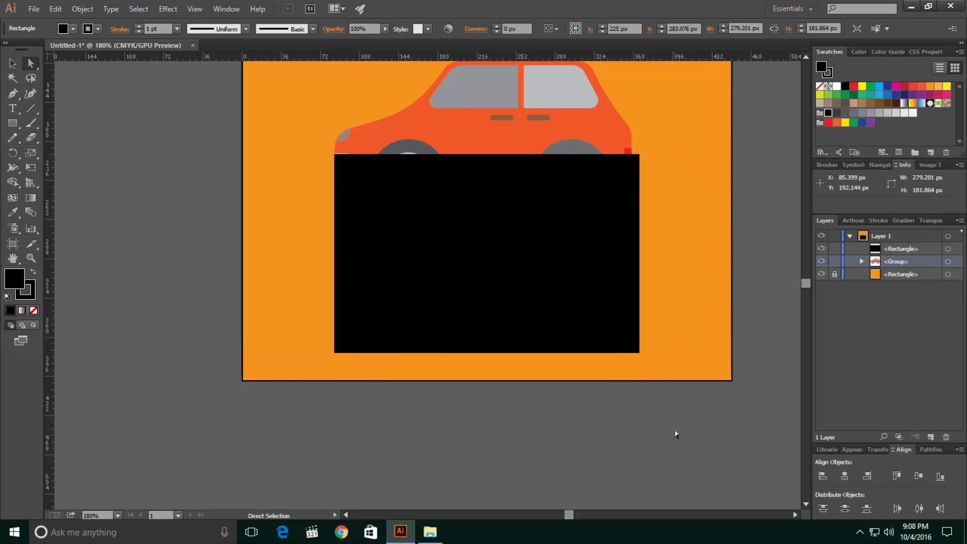
click(639, 353)
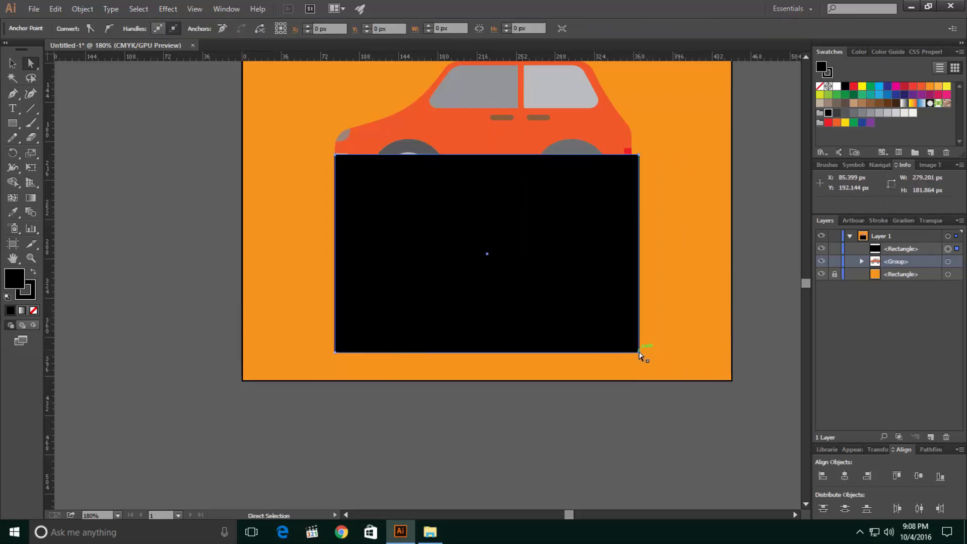
click(648, 406)
drag(639, 354, 720, 427)
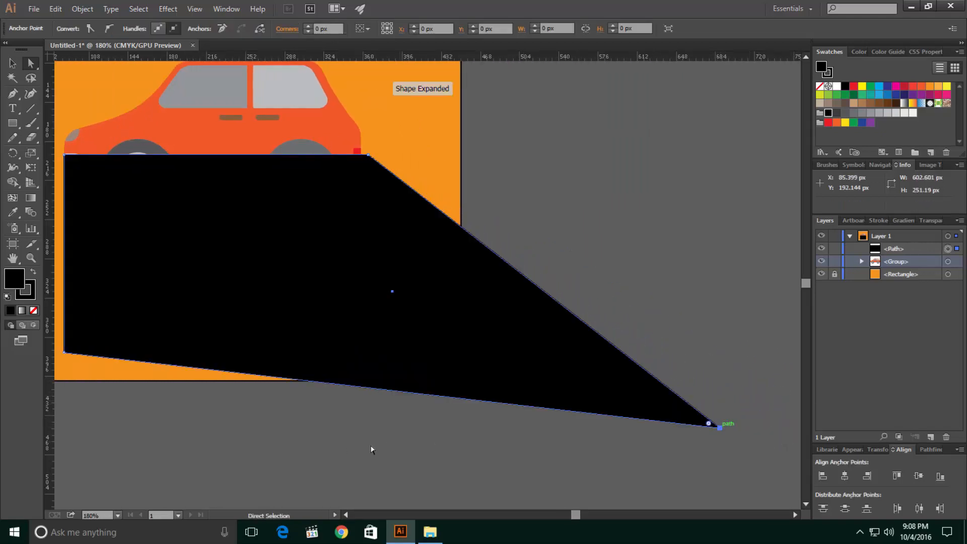
Step: Pull the black shape's lower-left corner to about X 303, Y 709 px and lower its upper-left corner to about Y 196 px
mouse_move(580, 515)
mouse_down()
mouse_move(566, 514)
mouse_move(574, 513)
mouse_up()
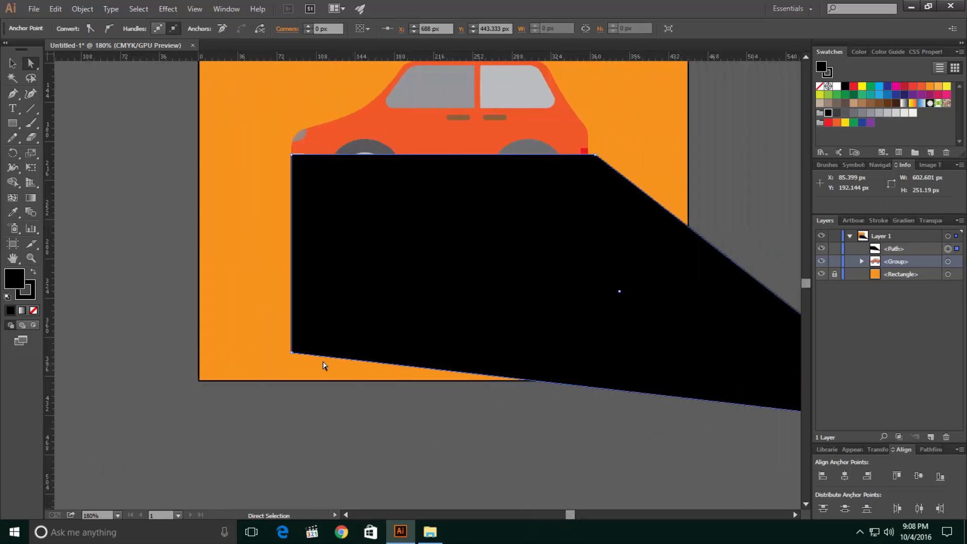
click(291, 356)
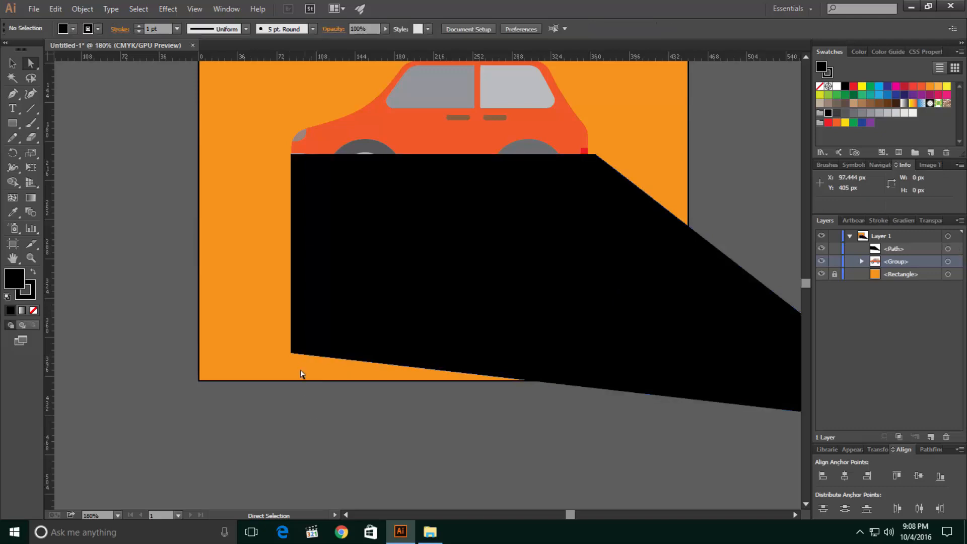
drag(291, 354, 567, 506)
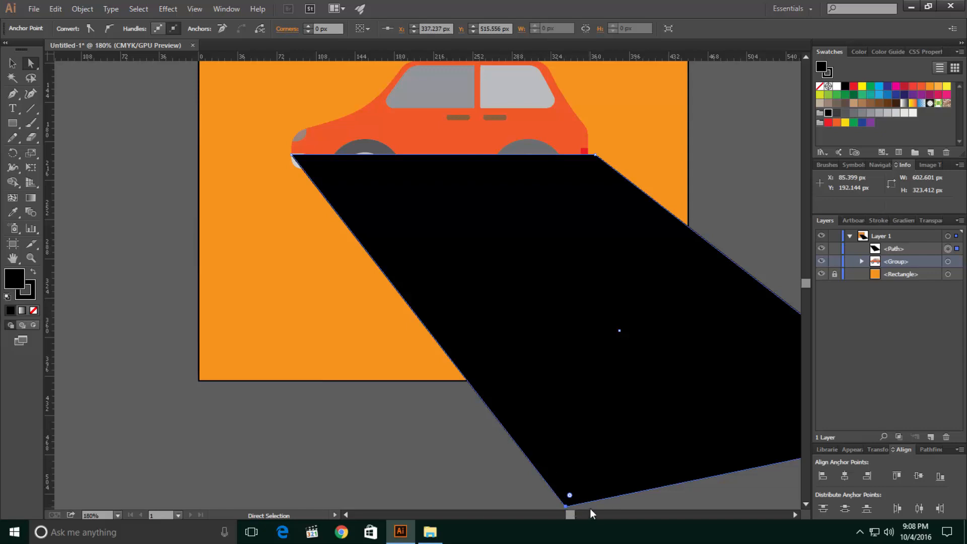
scroll(565, 500, down, 3)
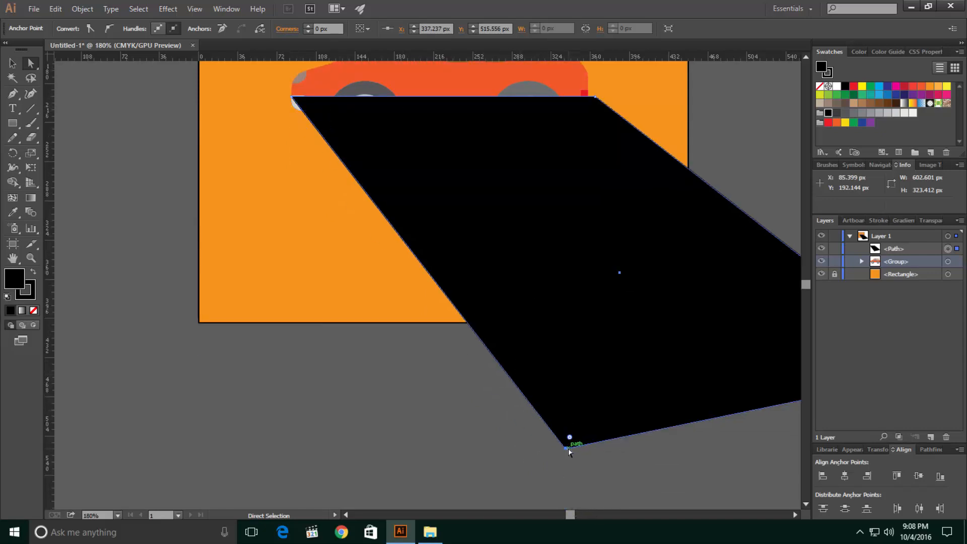
drag(569, 448, 527, 362)
scroll(525, 358, up, 10)
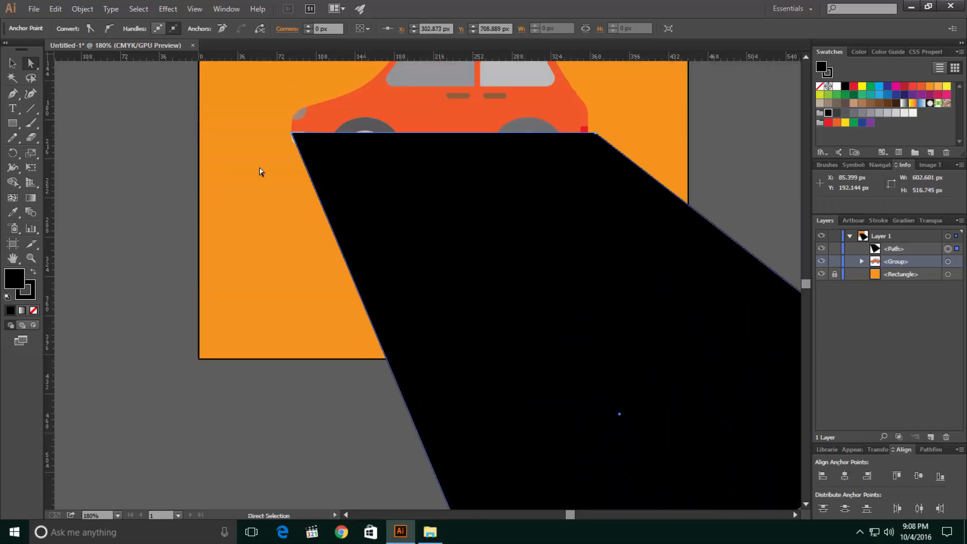
drag(292, 135, 293, 137)
click(262, 151)
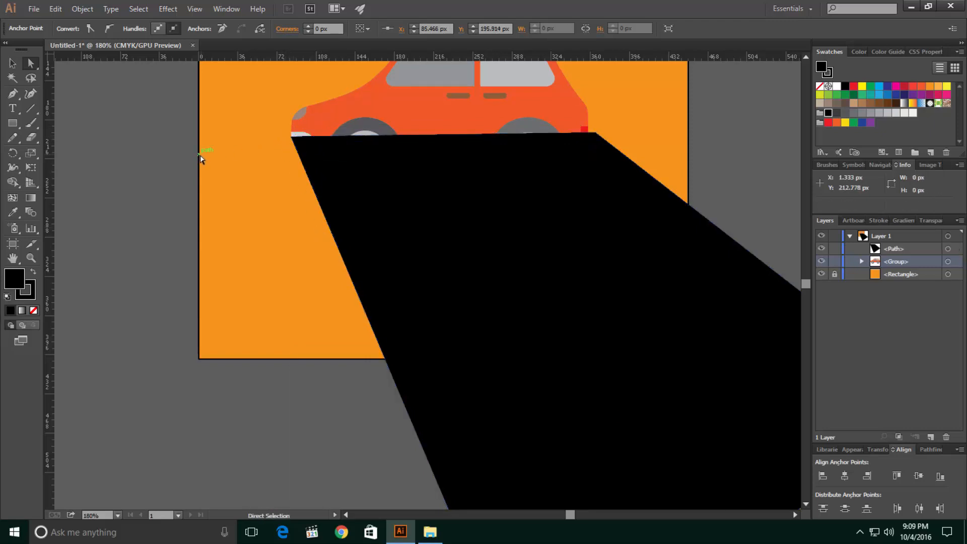
Step: Move the black shape beneath the car group in the stacking order and select the shape
key(v)
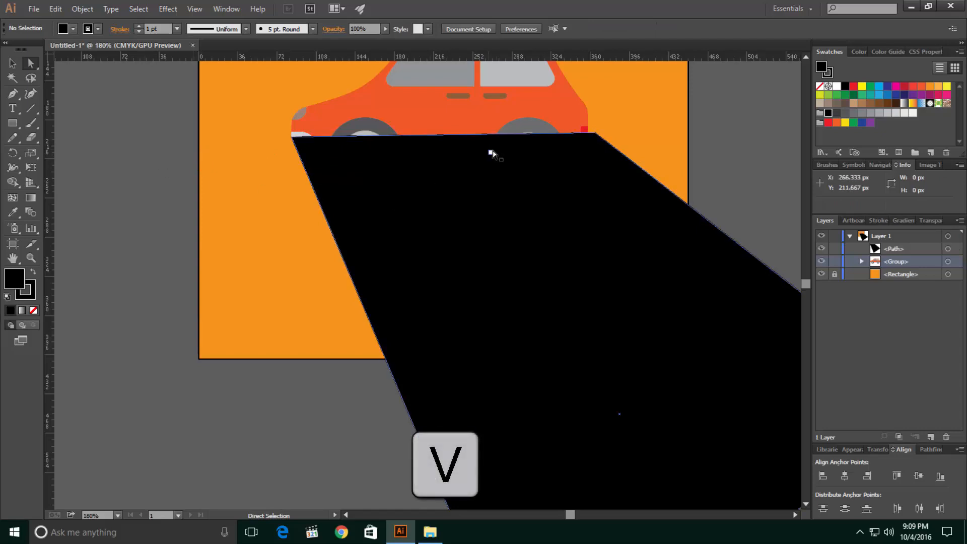
click(11, 66)
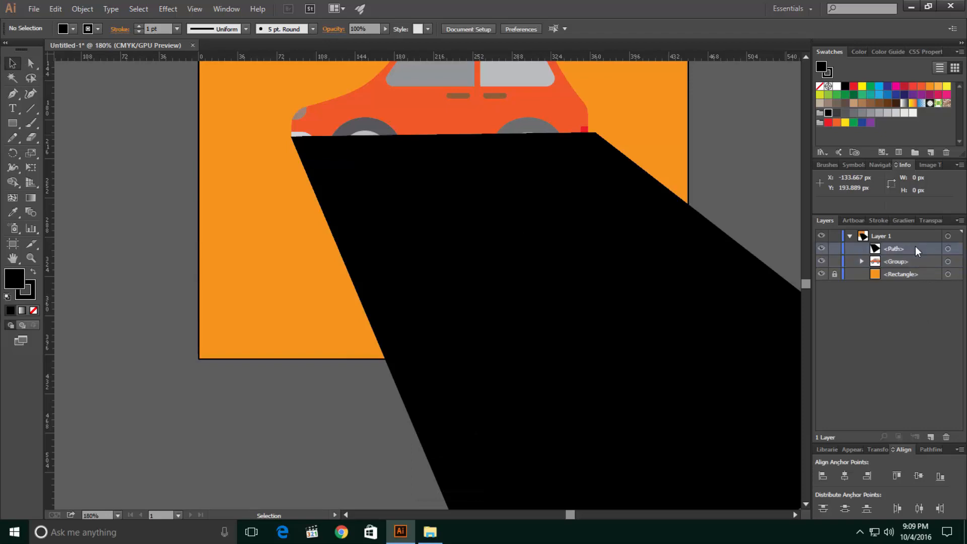
click(577, 274)
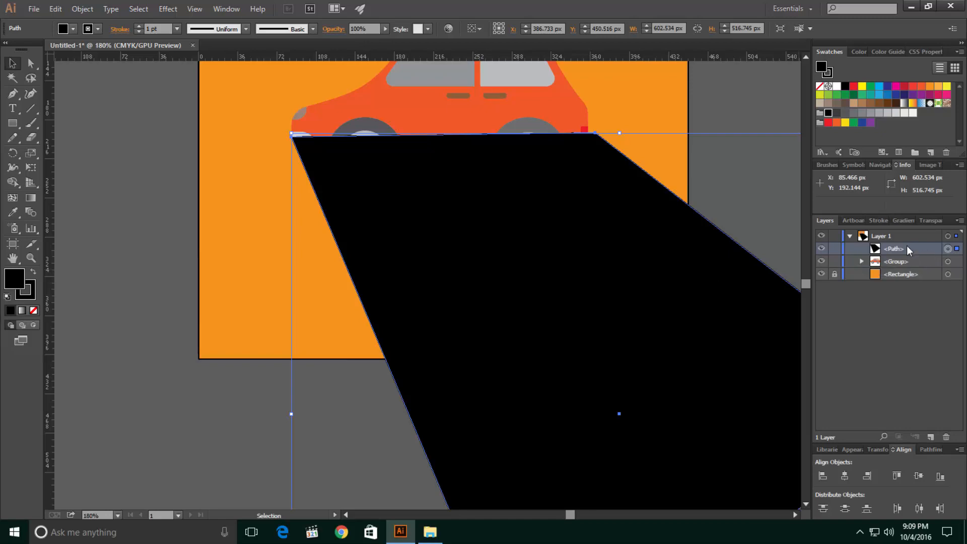
click(421, 119)
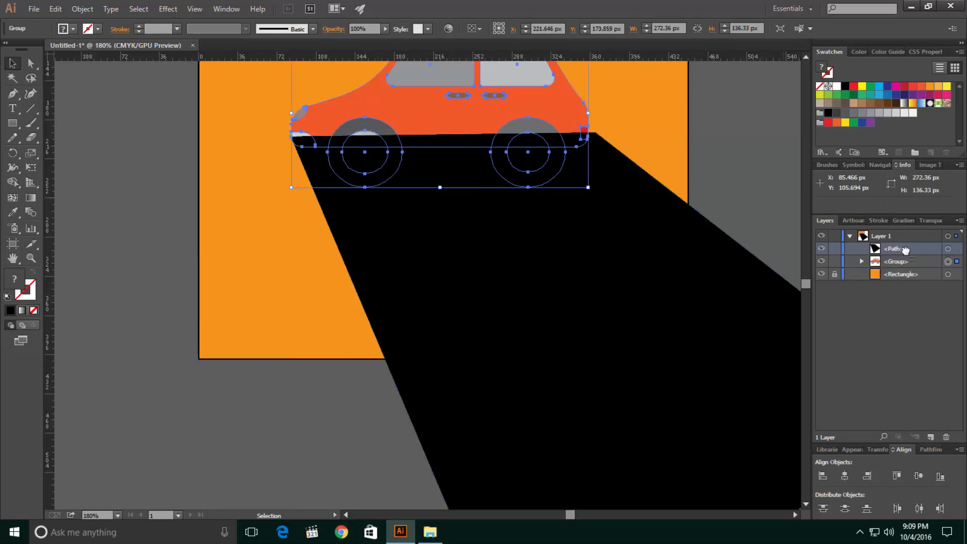
drag(904, 247, 902, 268)
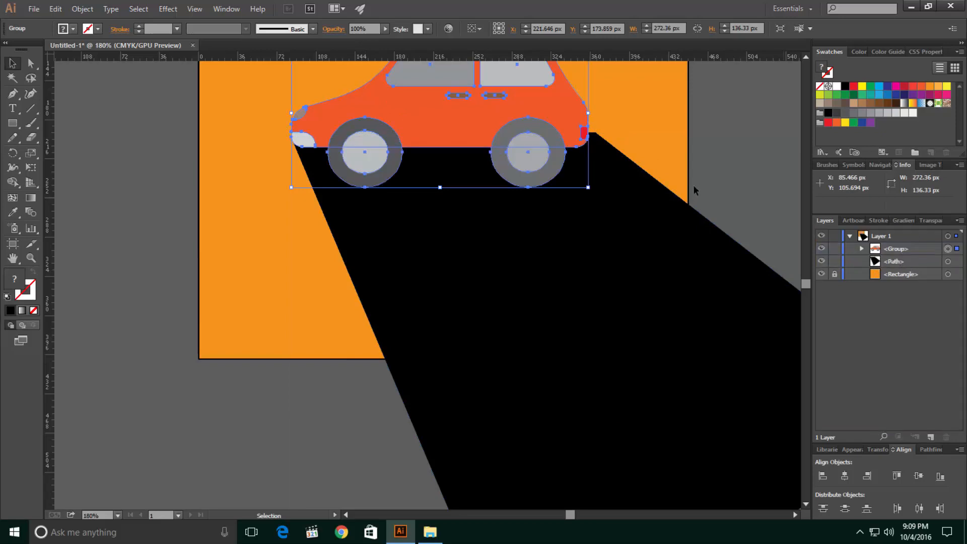
click(766, 166)
scroll(442, 231, up, 2)
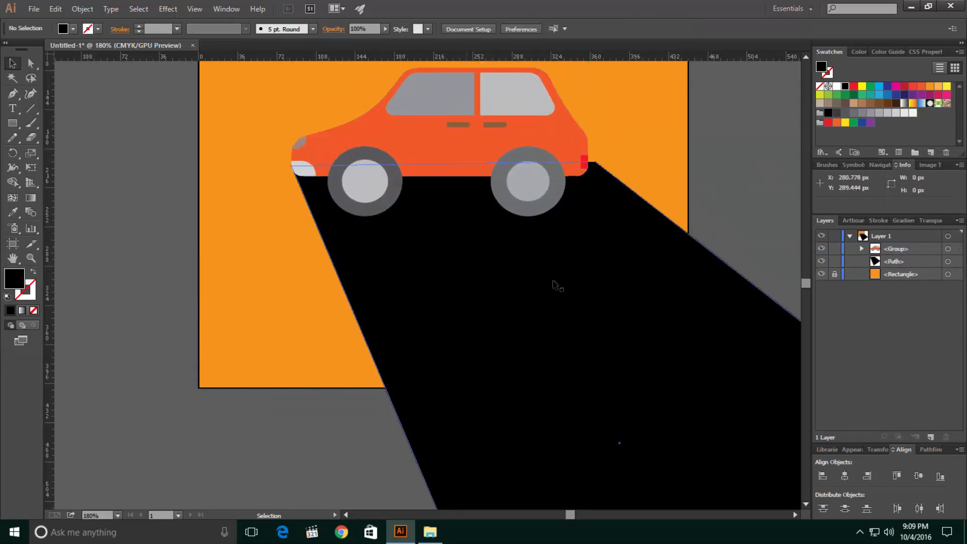
click(605, 339)
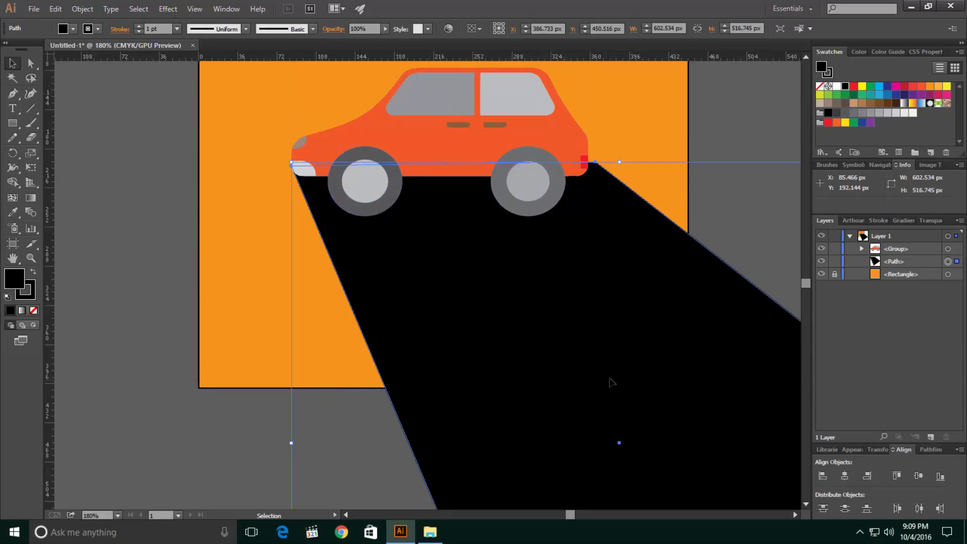
Step: Set the black shadow shape's opacity to 30%
click(226, 9)
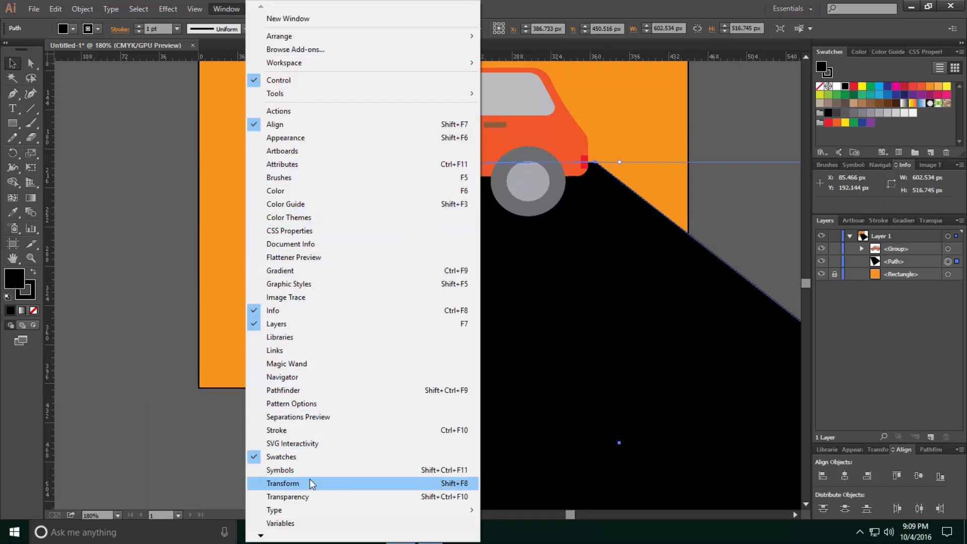
click(310, 496)
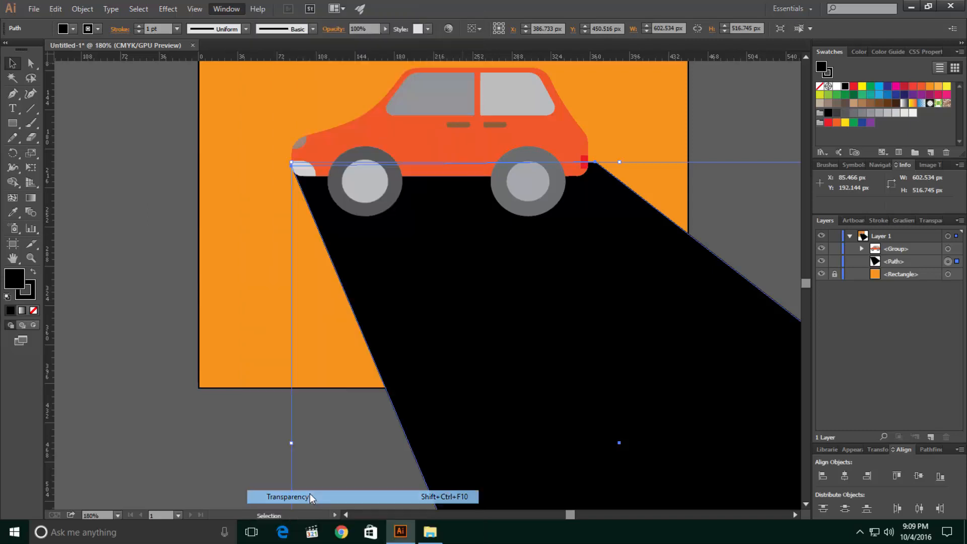
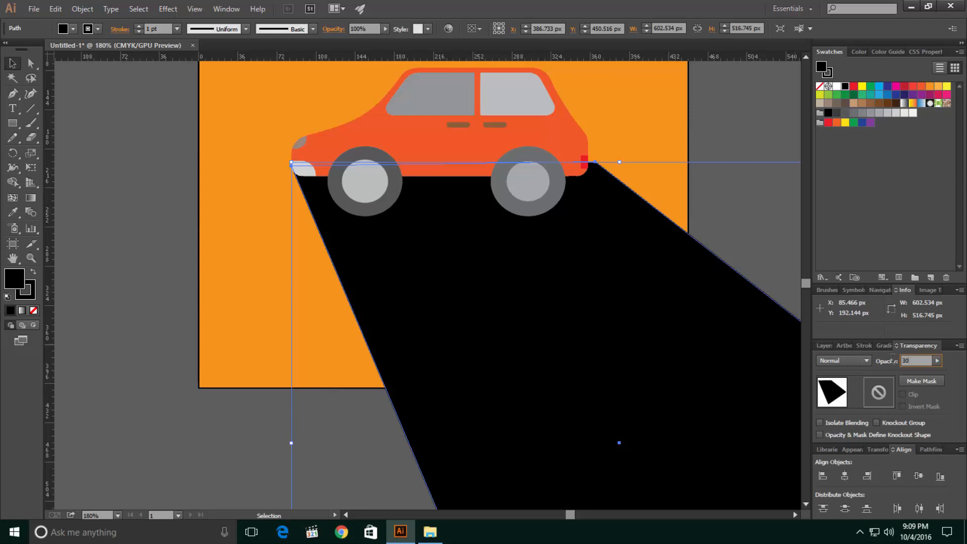
key(Return)
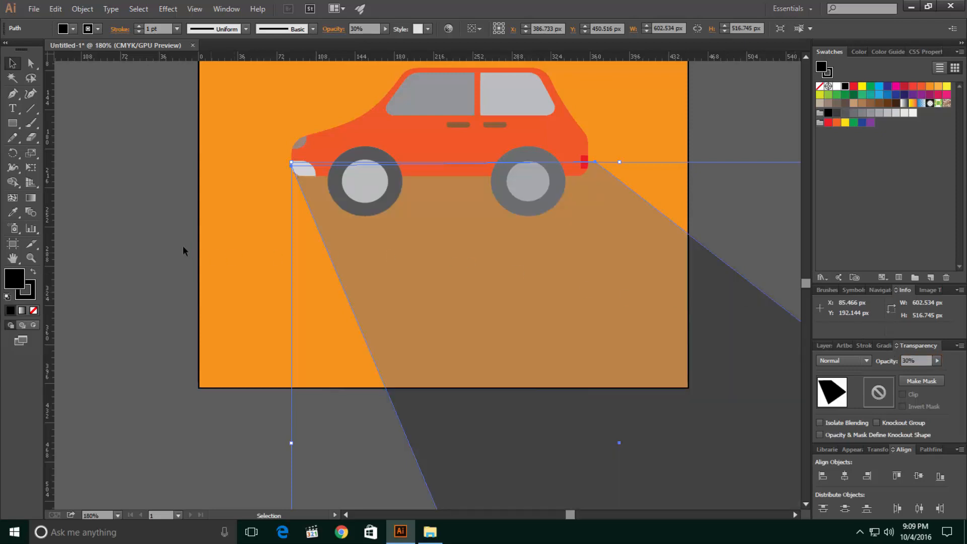
Step: Remove the stroke from the semi-transparent shadow shape and deselect it
click(156, 233)
scroll(408, 337, up, 2)
click(436, 354)
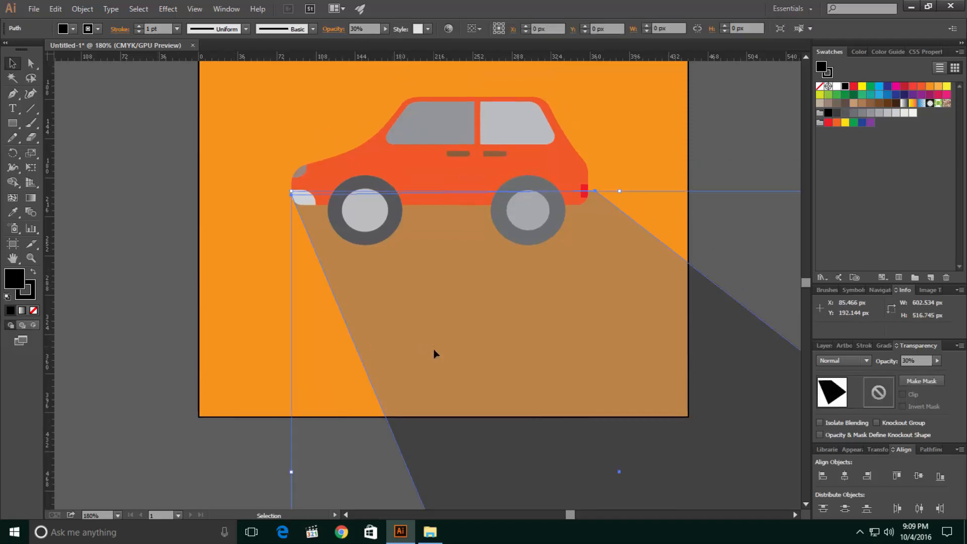
click(33, 299)
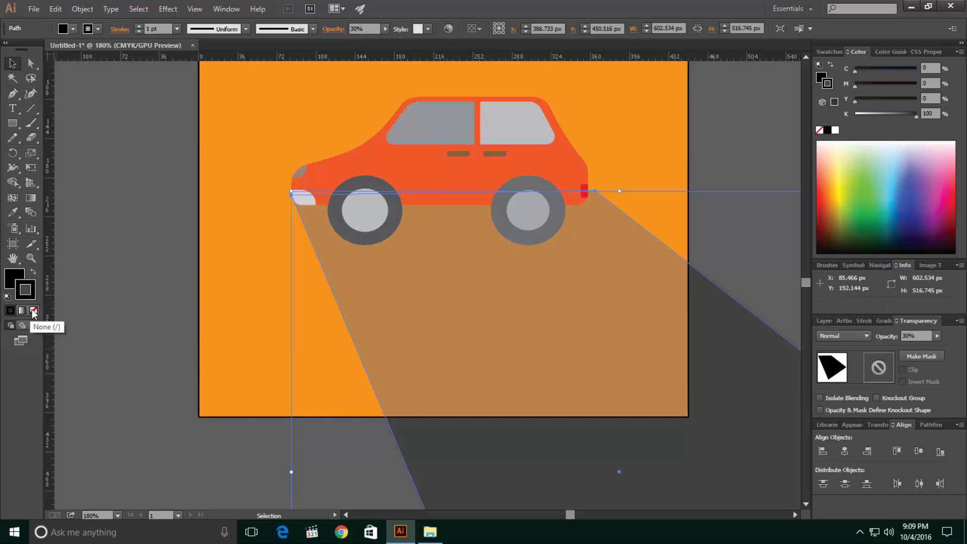
click(34, 311)
click(126, 315)
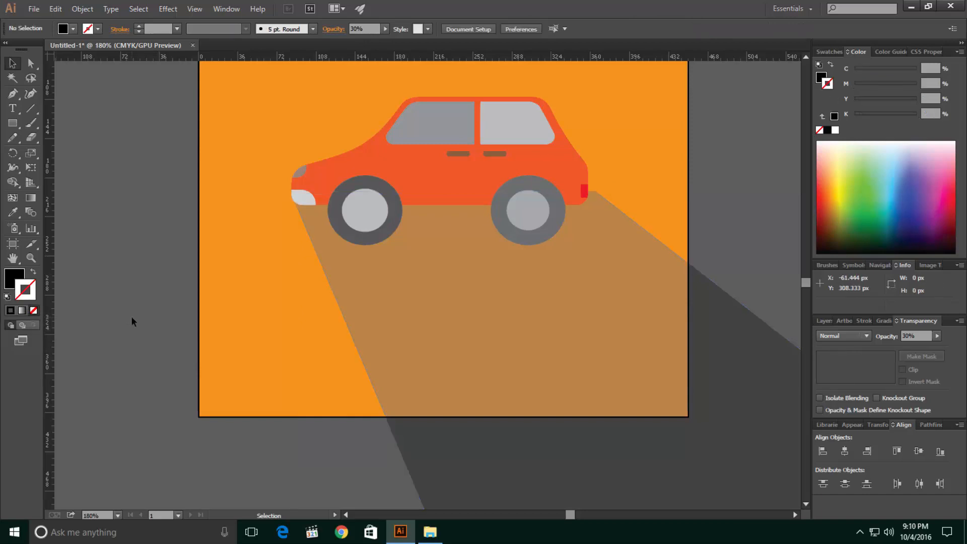
Step: Bring the layer list back into view and unlock the orange background rectangle
scroll(131, 316, down, 3)
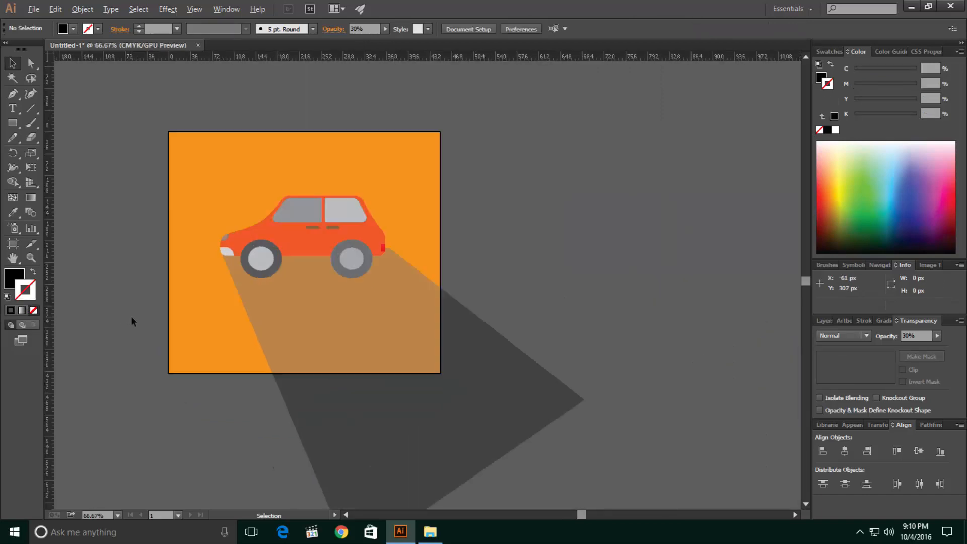
scroll(130, 316, up, 2)
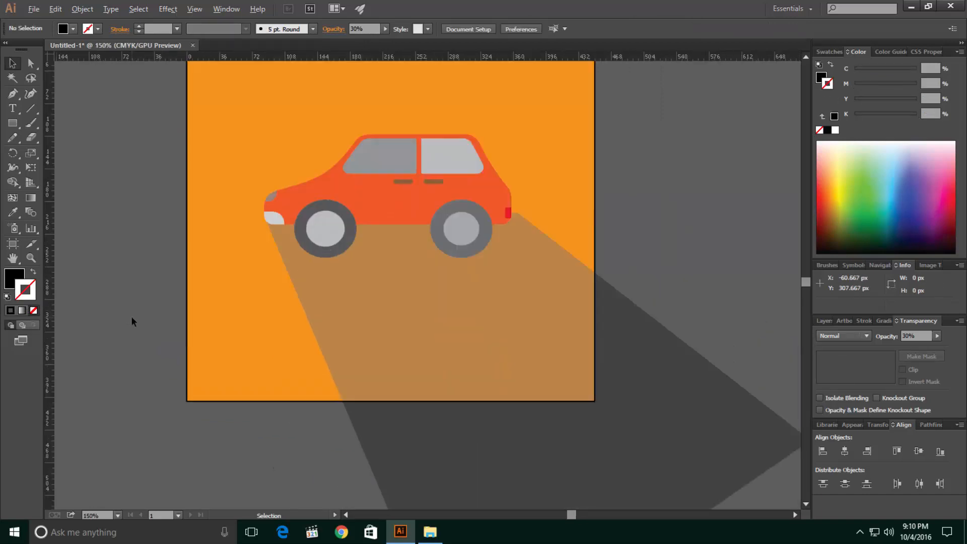
click(14, 66)
click(828, 264)
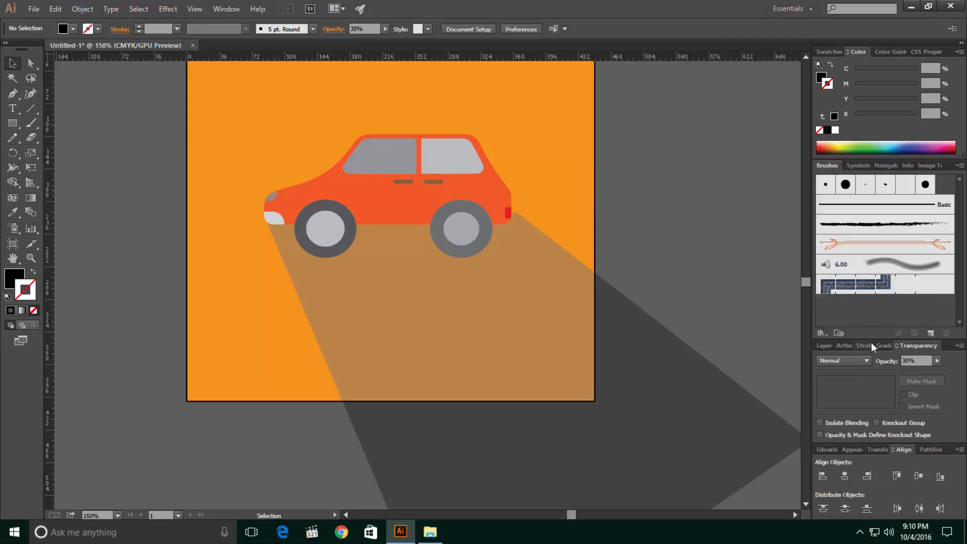
click(227, 9)
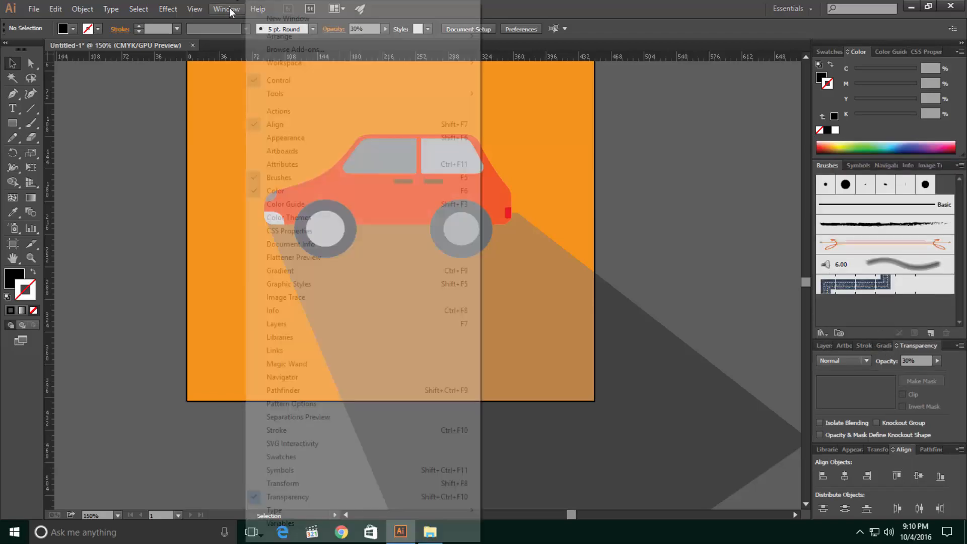
click(274, 324)
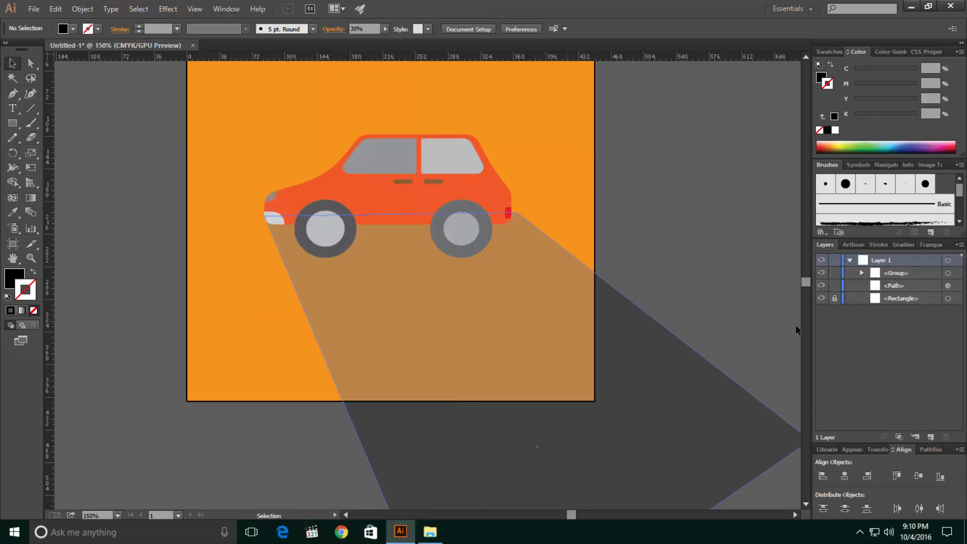
click(835, 299)
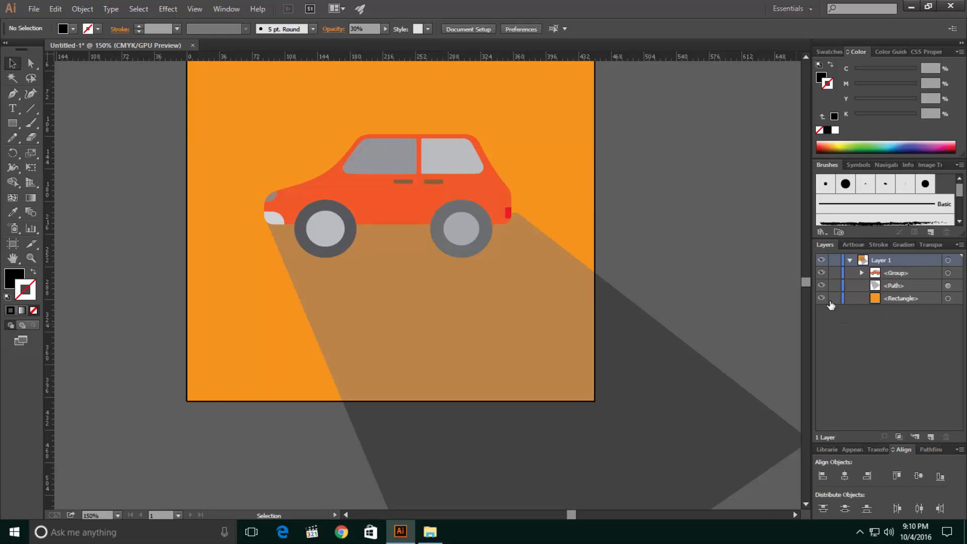
Step: Select the orange background together with the shadow and split off the shadow area outside the artboard with Shape Builder
click(560, 205)
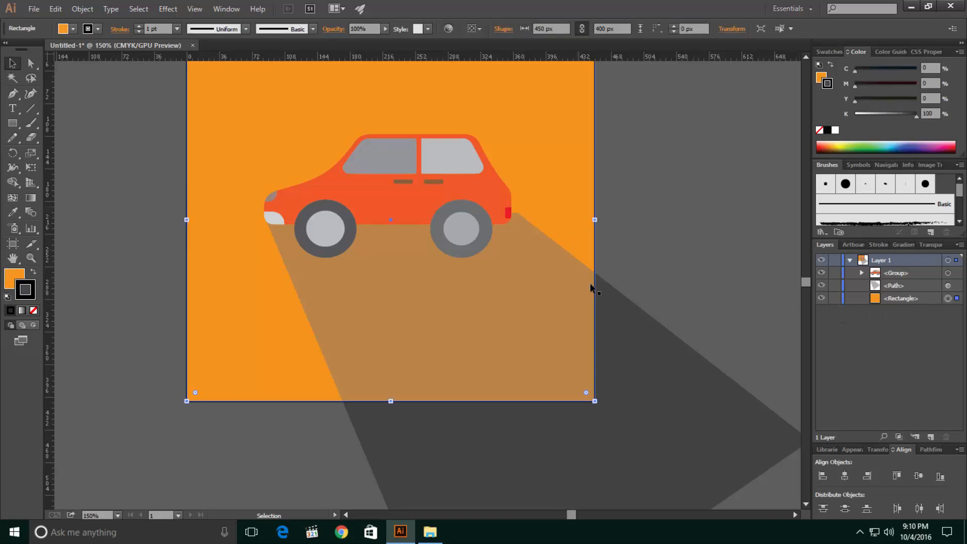
shift+click(647, 359)
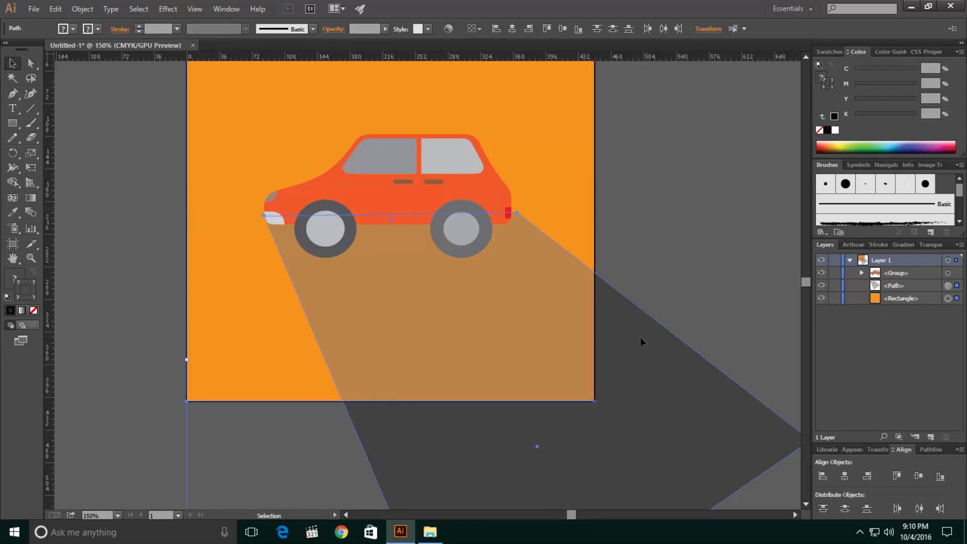
key(shift+m)
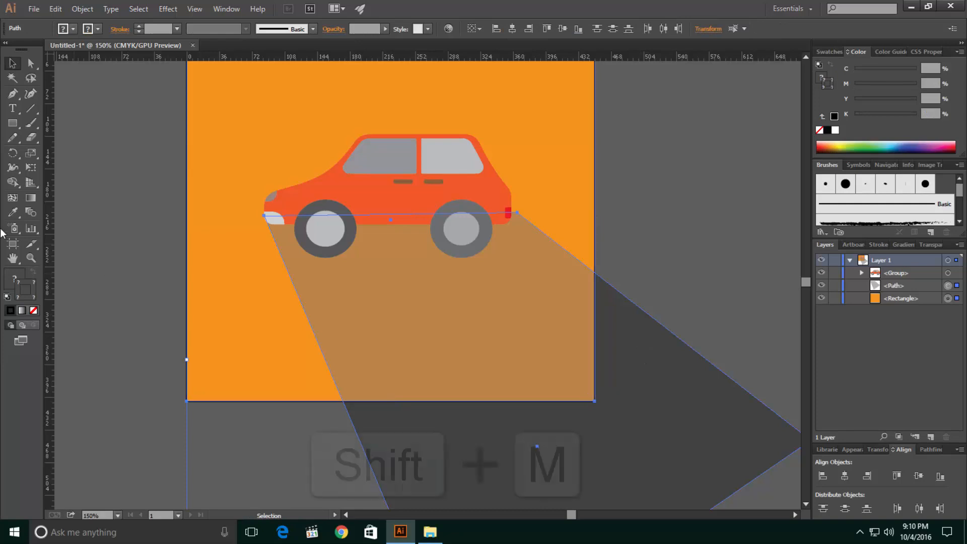
click(12, 184)
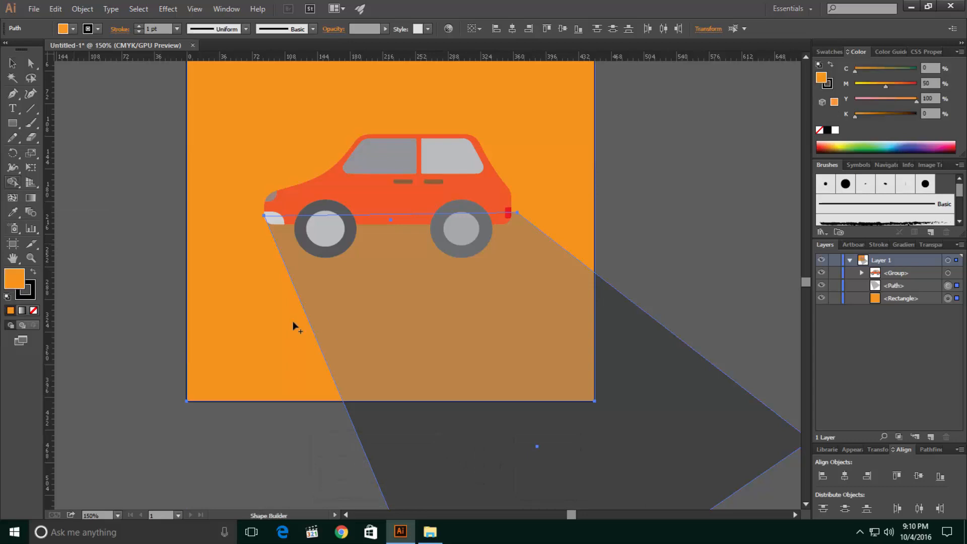
click(549, 449)
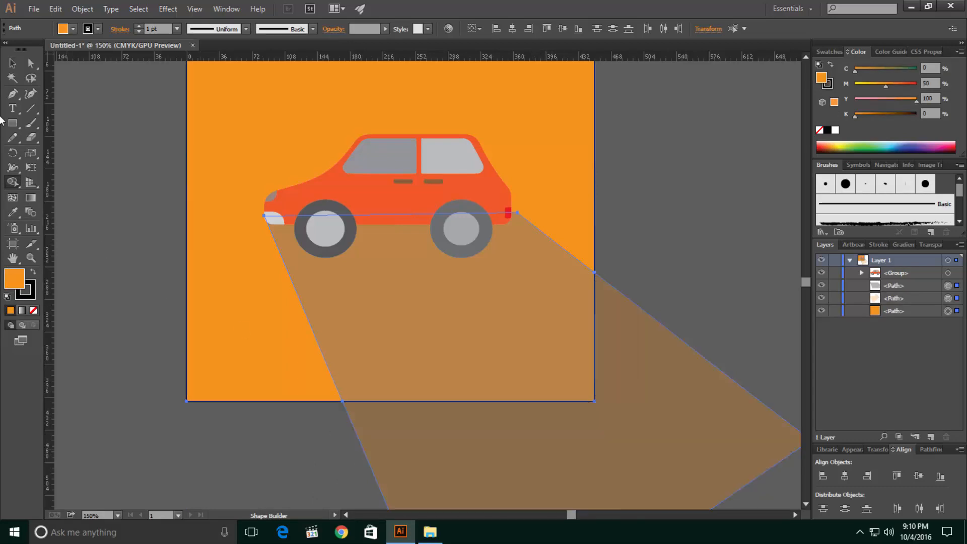
Step: Delete the split-off part of the shadow outside the artboard and check the extent of the remaining shadow shape
click(13, 64)
click(133, 192)
click(494, 459)
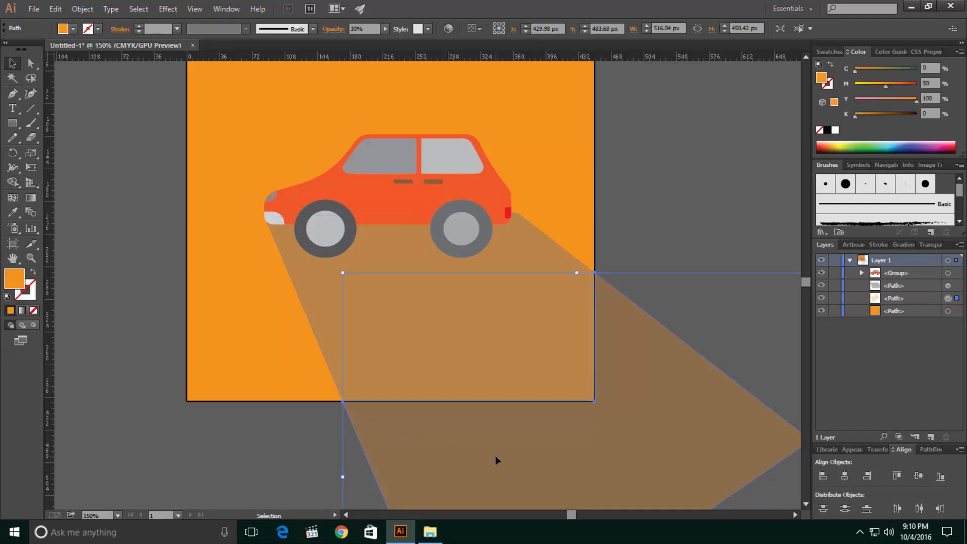
key(Delete)
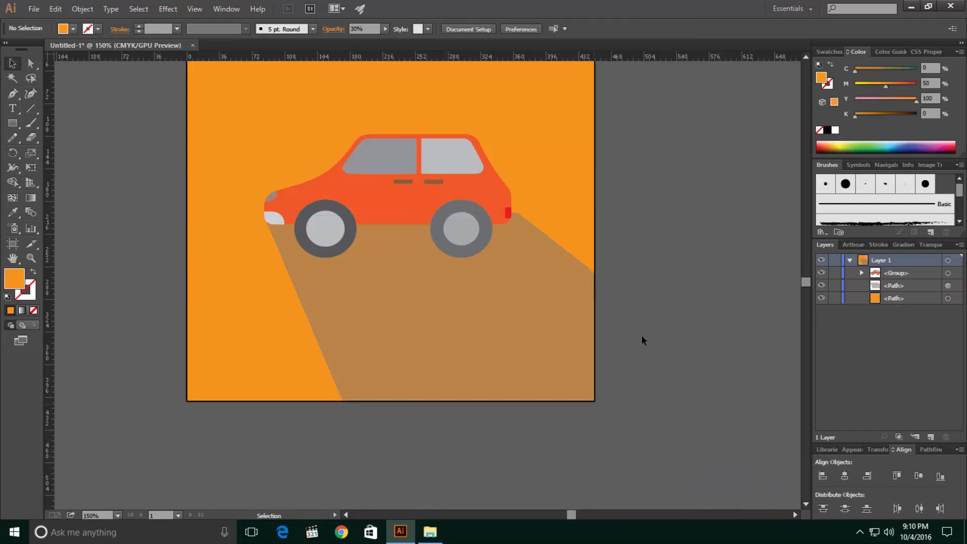
click(471, 308)
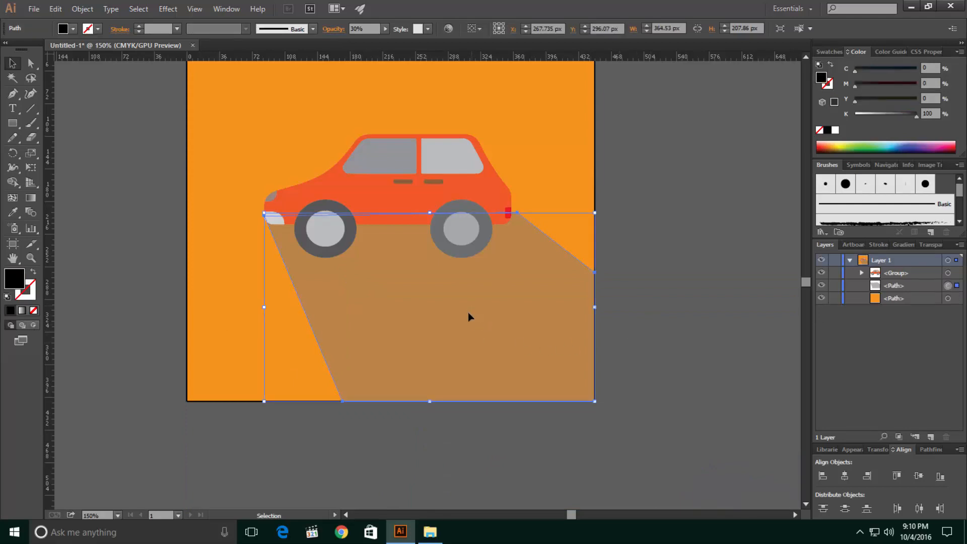
click(627, 248)
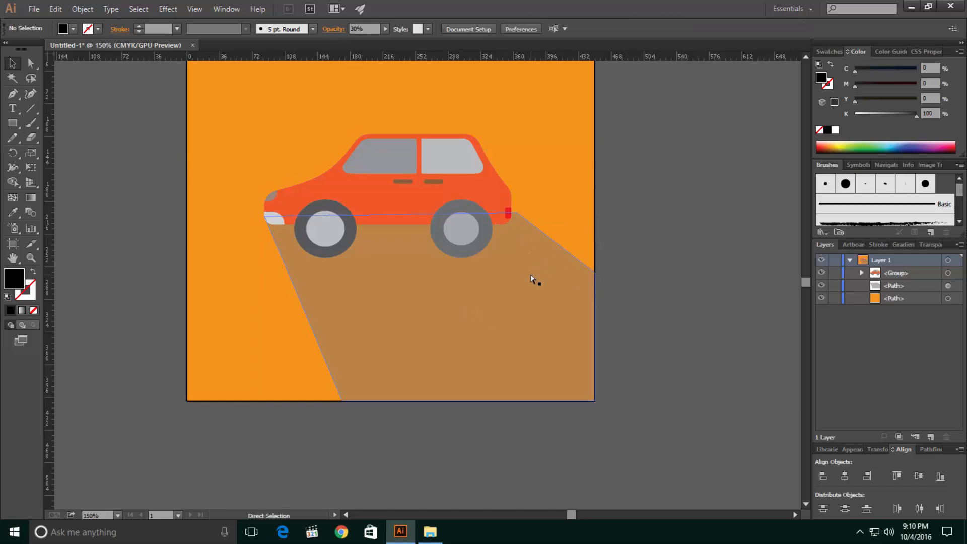
Step: With Direct Selection, move the shadow's corner behind the car onto the car's rear edge, at about X 358, Y 192 px
scroll(531, 275, right, 2)
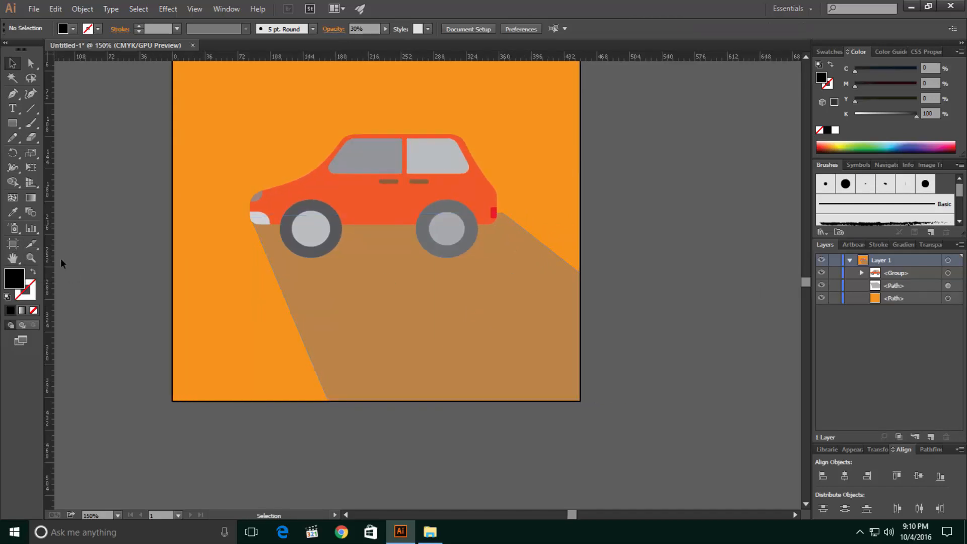
key(z)
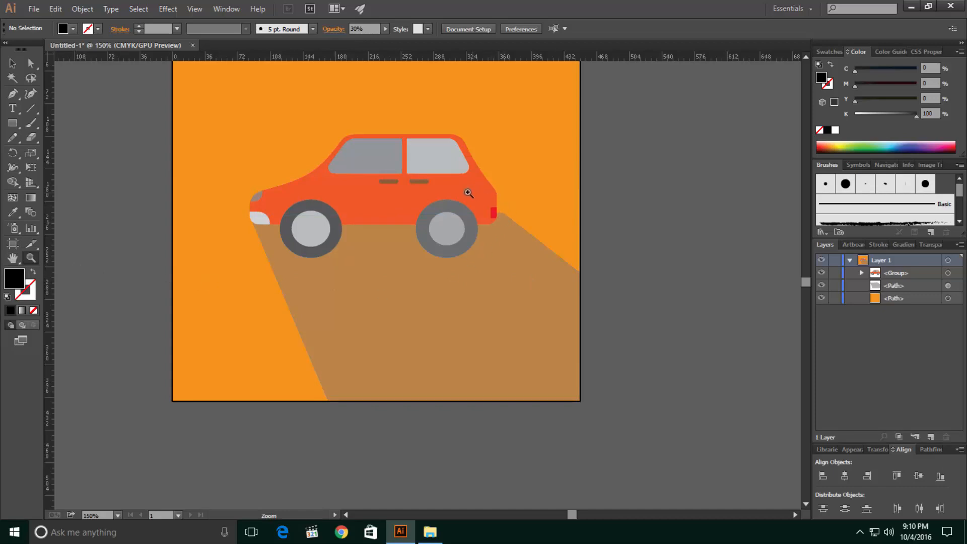
drag(468, 194, 600, 282)
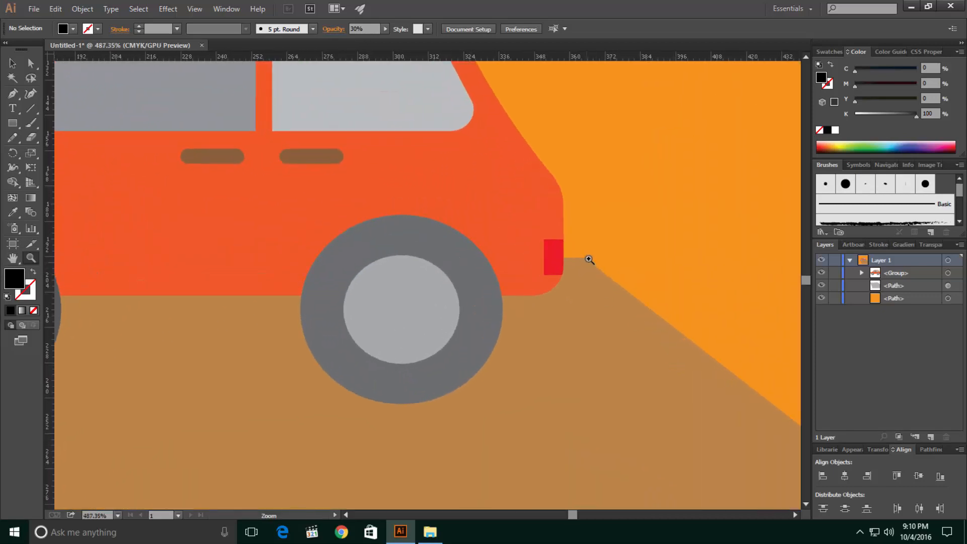
key(a)
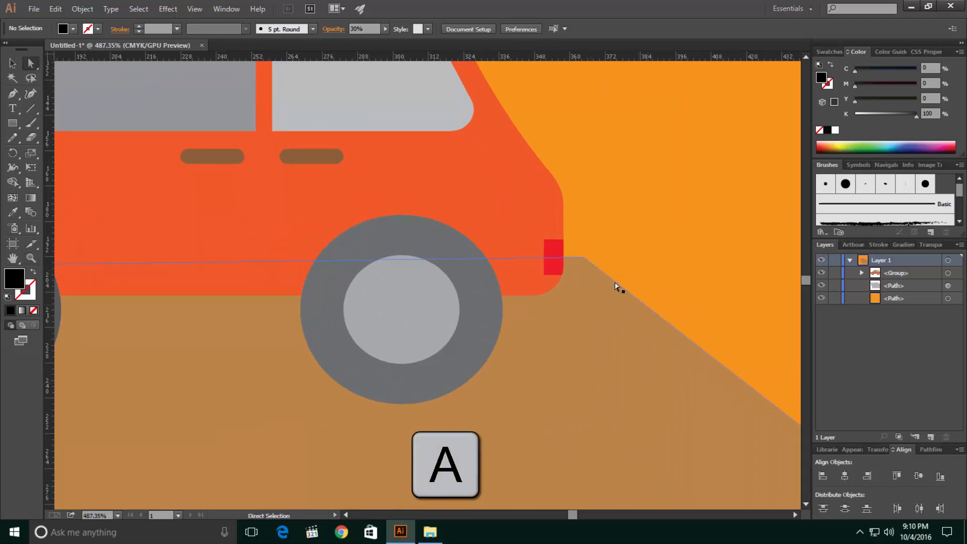
drag(584, 260, 563, 257)
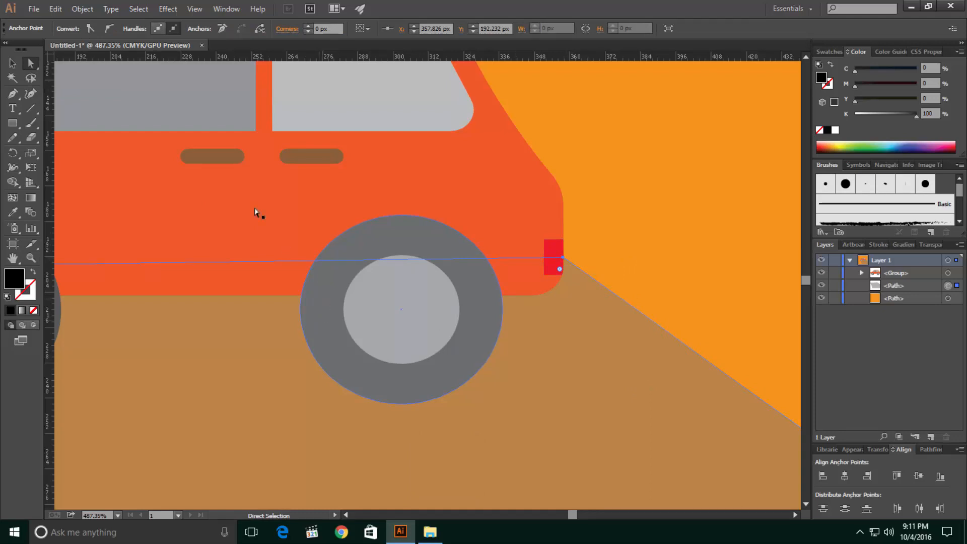
click(10, 64)
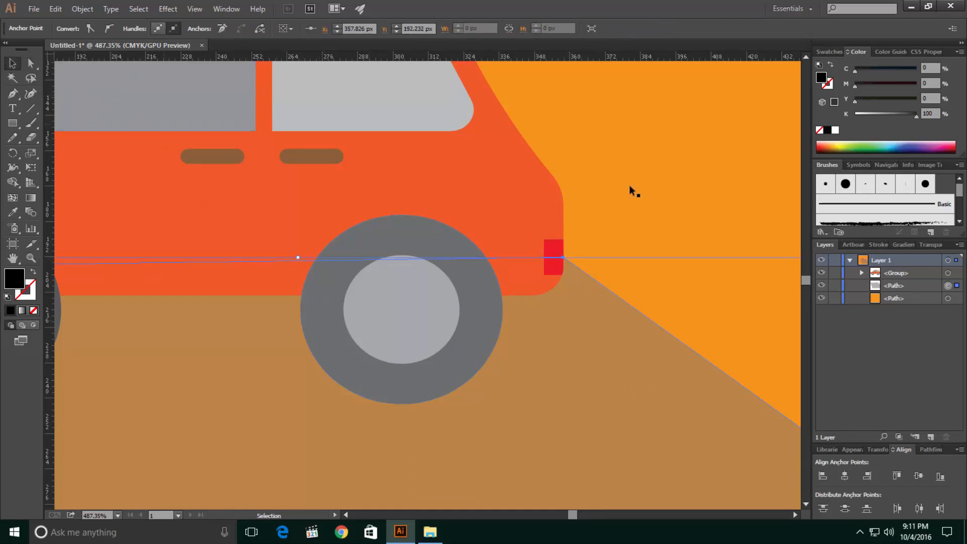
click(673, 175)
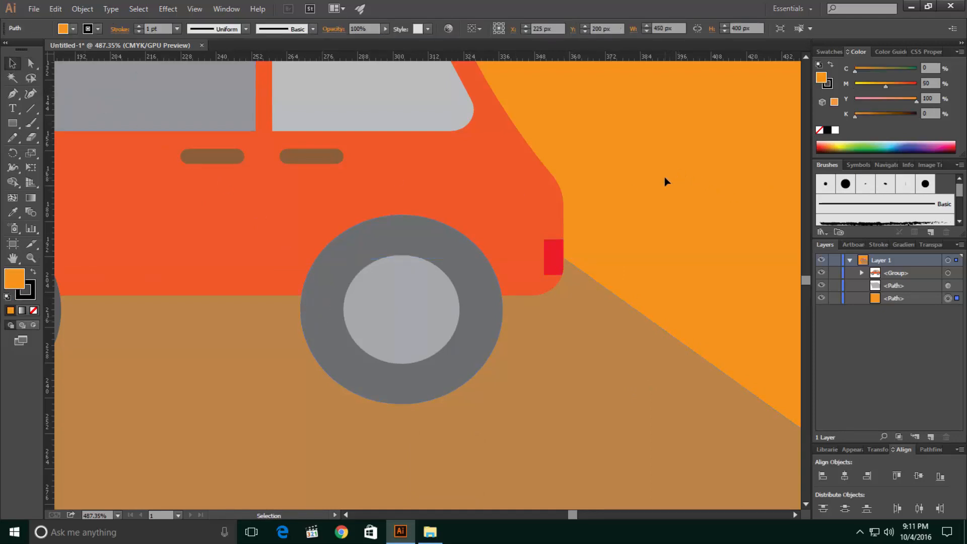
key(ctrl+0)
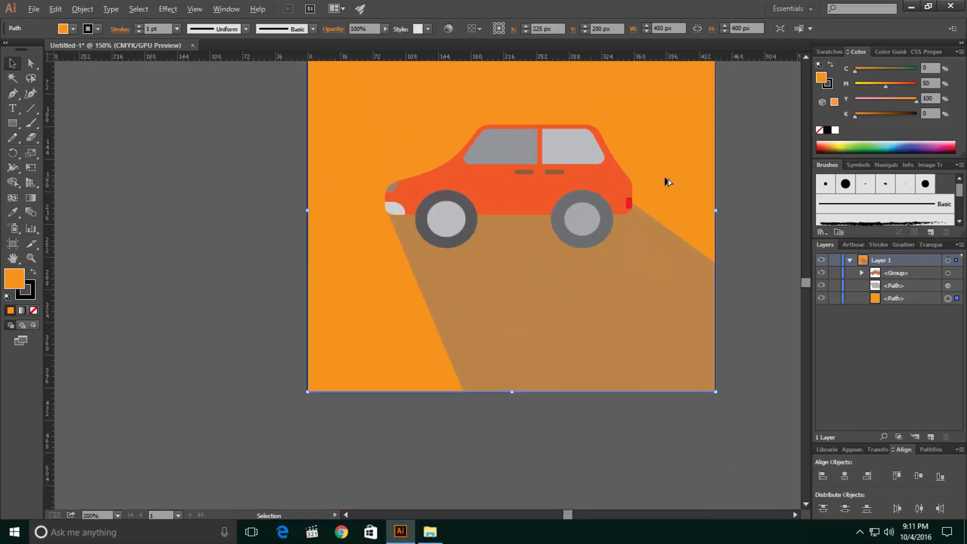
scroll(668, 182, down, 1)
click(644, 412)
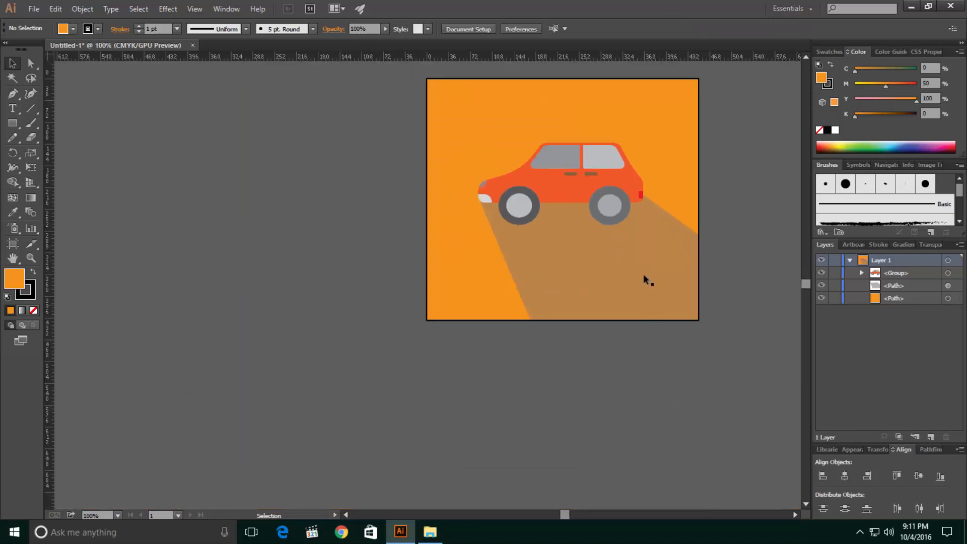
Step: Draw a circle about 393 px in diameter with the Ellipse tool, centred on the car at about X 253, Y 174 px
scroll(643, 274, up, 2)
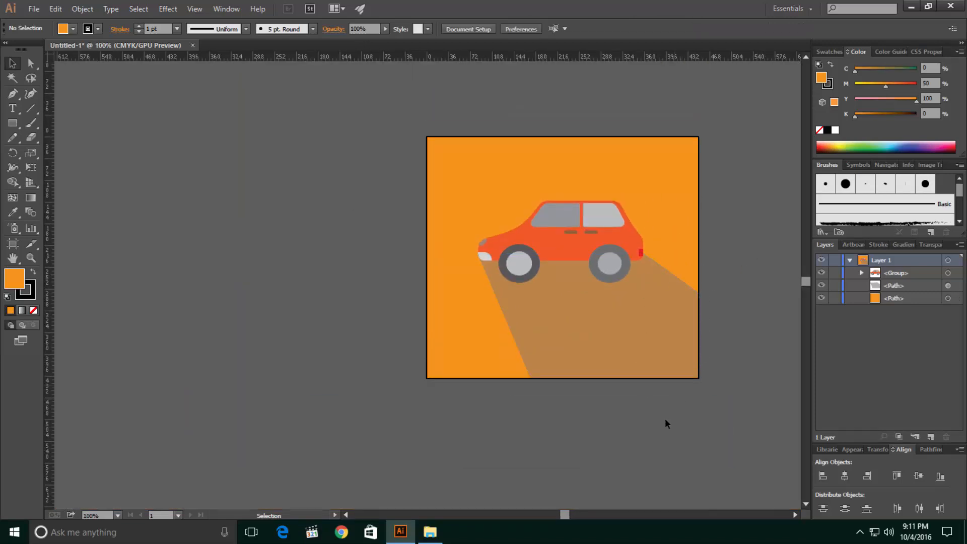
key(l)
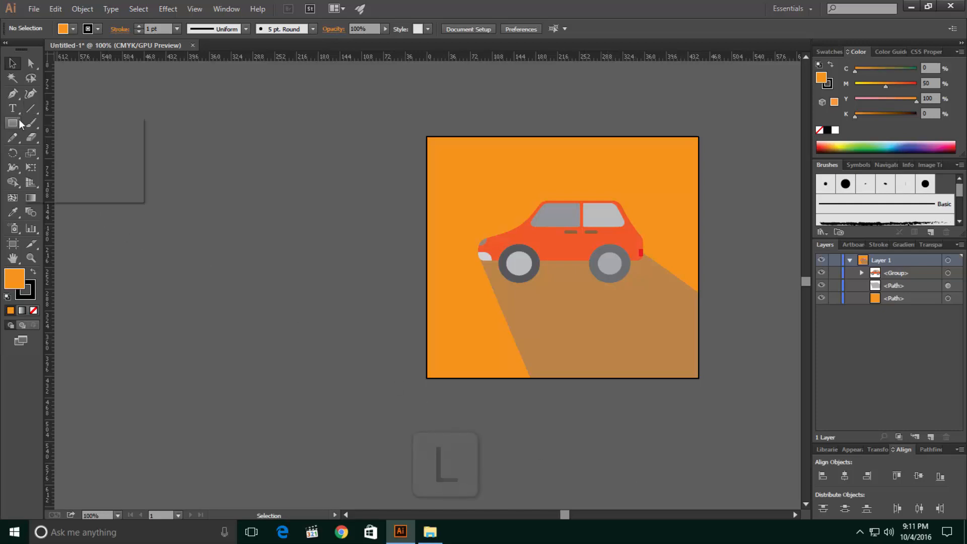
drag(12, 123, 52, 156)
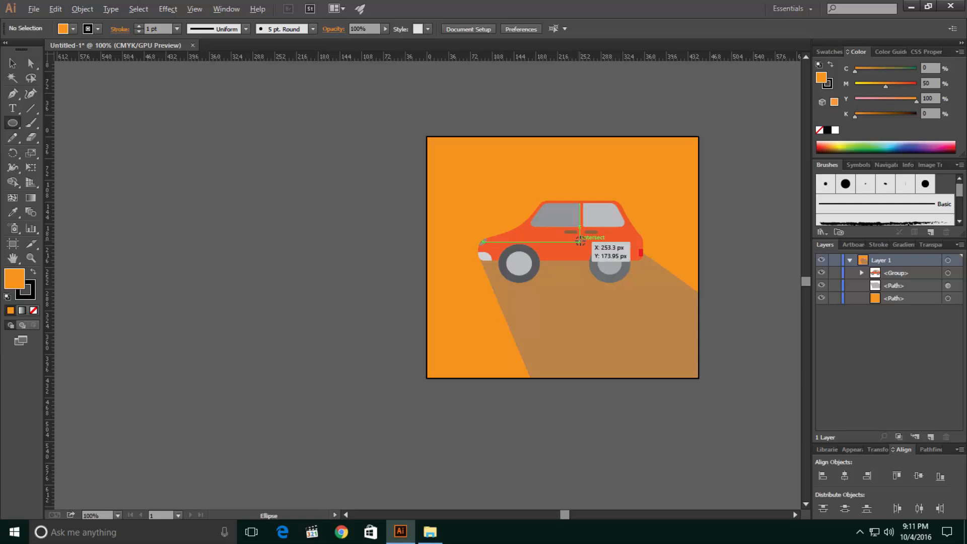
drag(581, 241, 698, 356)
key(v)
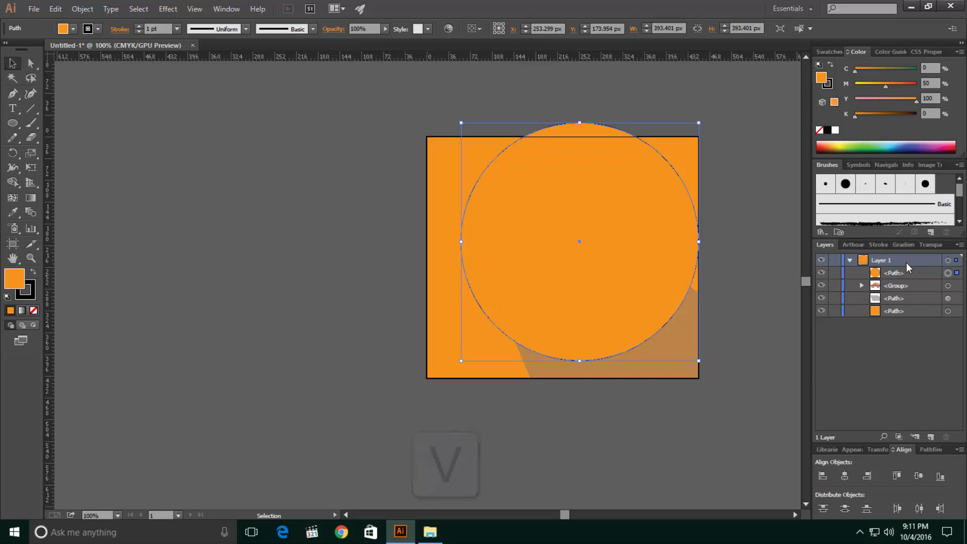
Step: Place the circle beneath the car and shadow in the stacking order and move it inside the artboard to about X 239, Y 198 px
drag(903, 271, 902, 301)
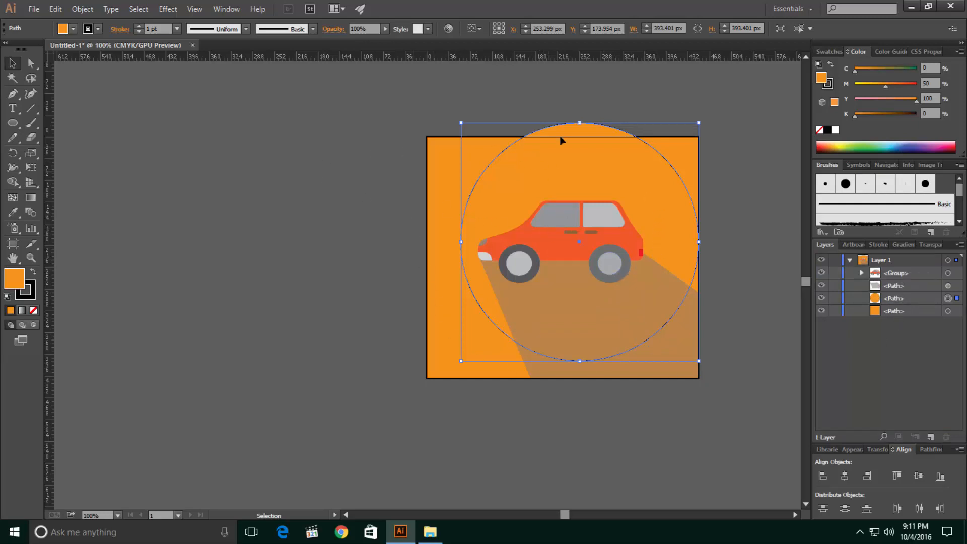
drag(593, 181, 587, 193)
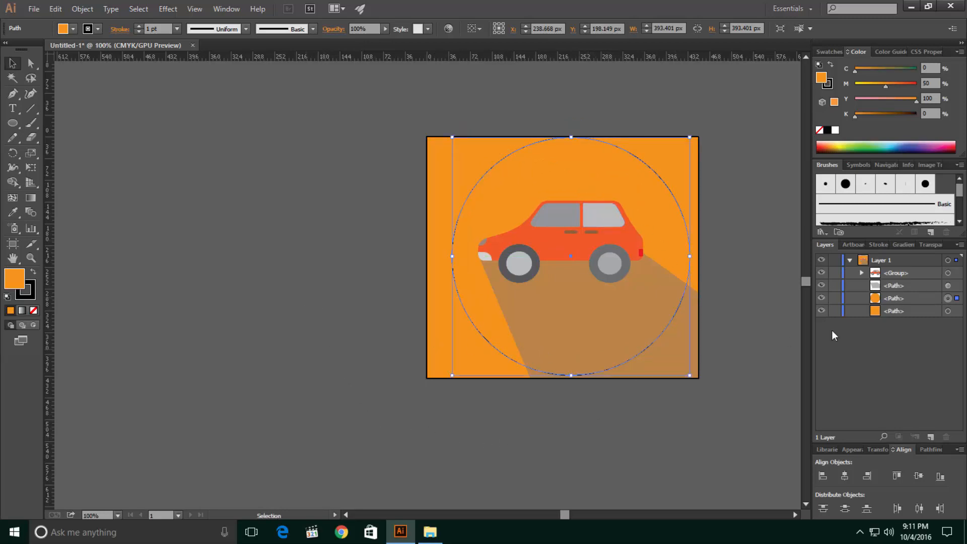
click(305, 396)
Step: Select the circle, the orange background and the shadow, and split off their areas outside the circle with Shape Builder
click(472, 200)
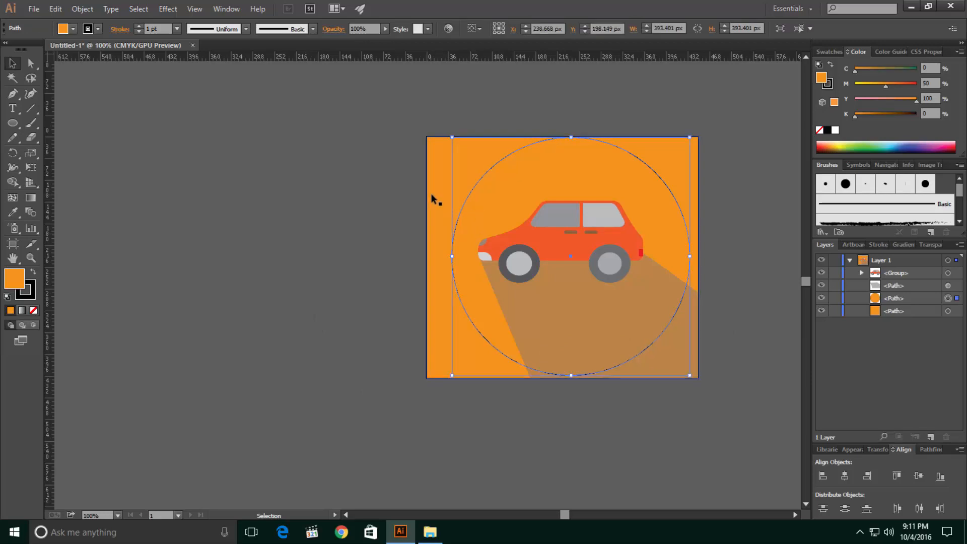
key(ctrl+shift+a)
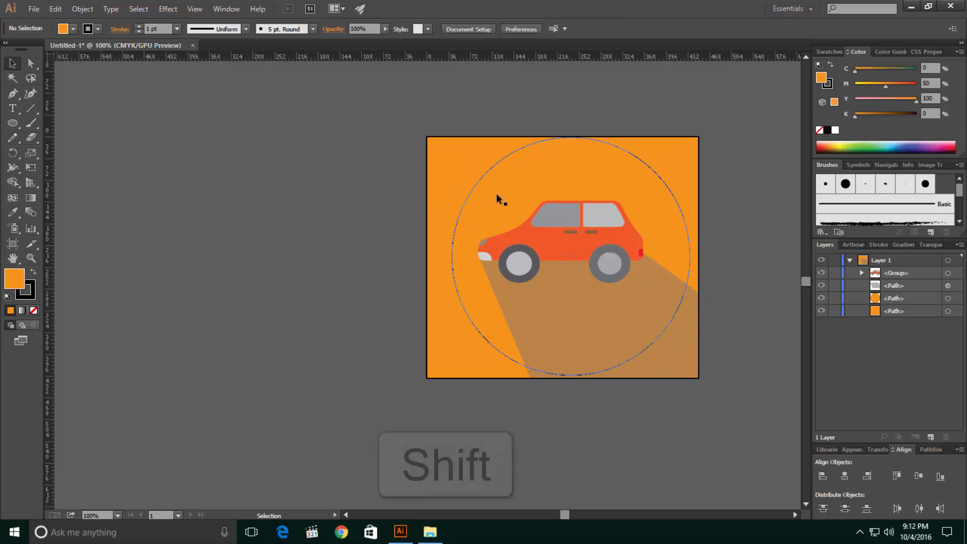
shift+click(497, 195)
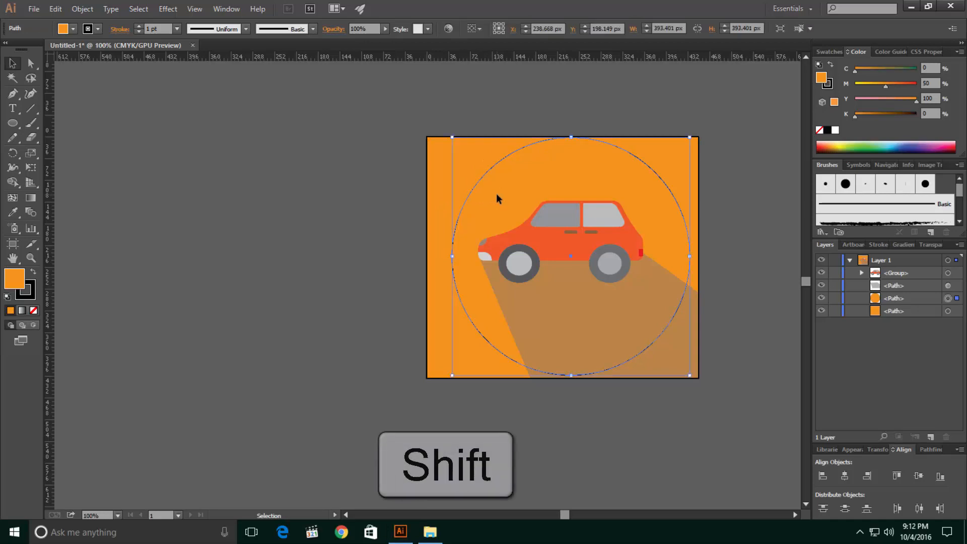
shift+click(436, 176)
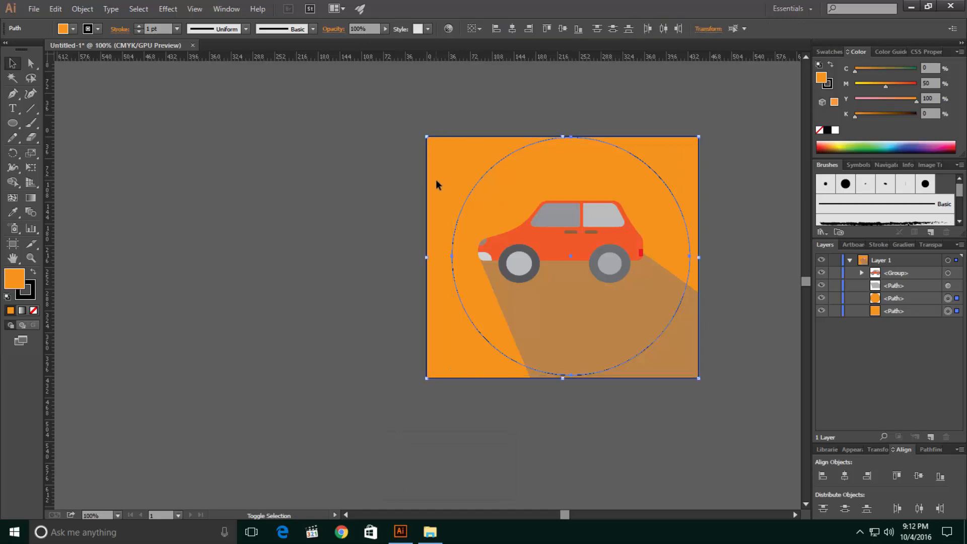
shift+click(568, 331)
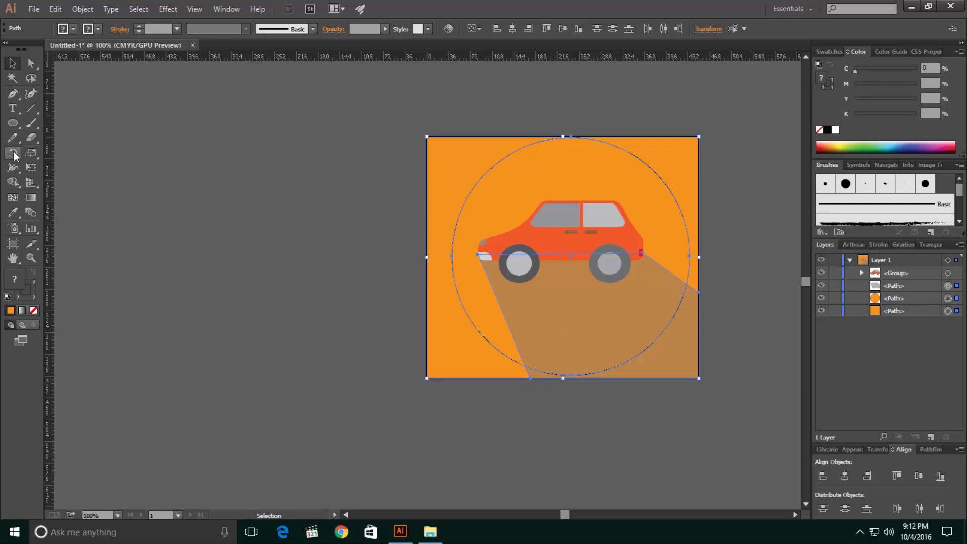
click(14, 182)
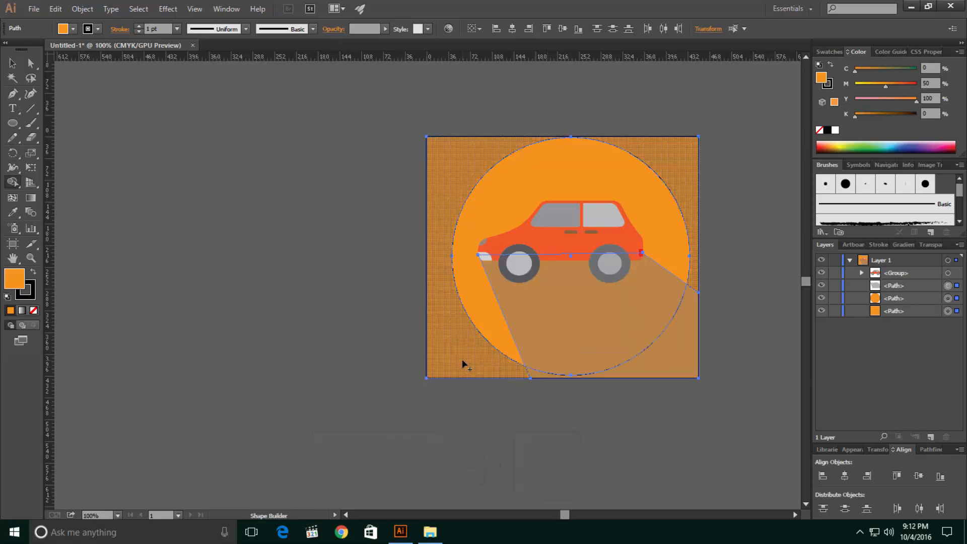
click(456, 167)
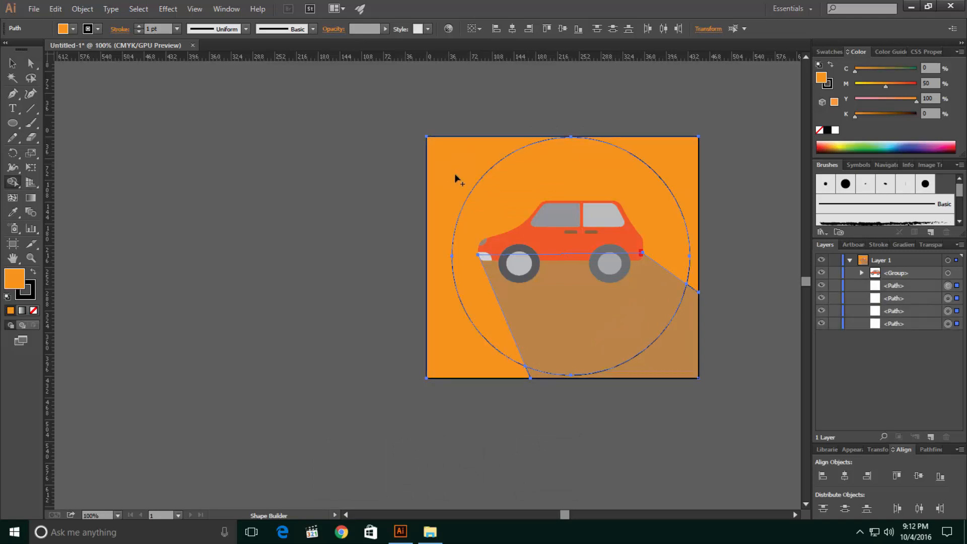
click(685, 355)
key(v)
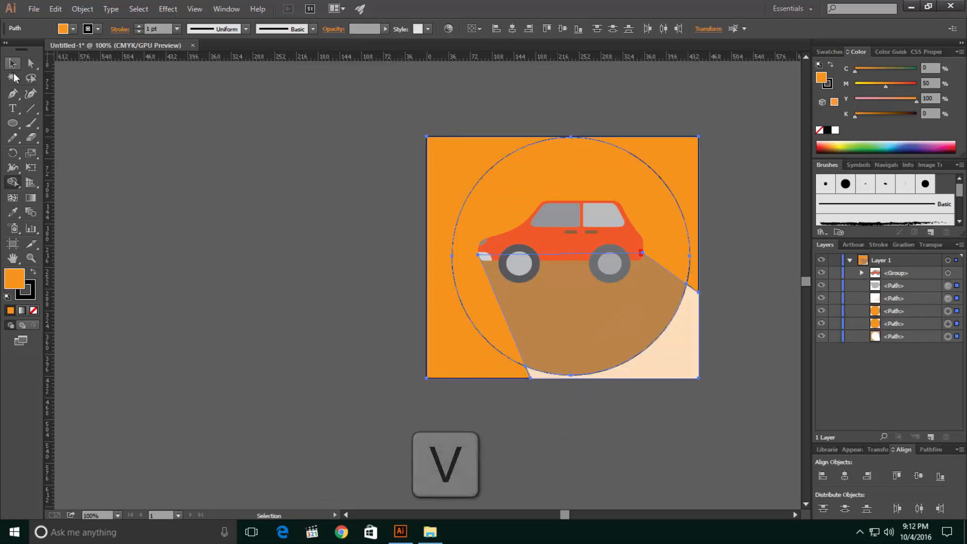
Step: Delete the background and the split-off shadow piece outside the circle
click(267, 213)
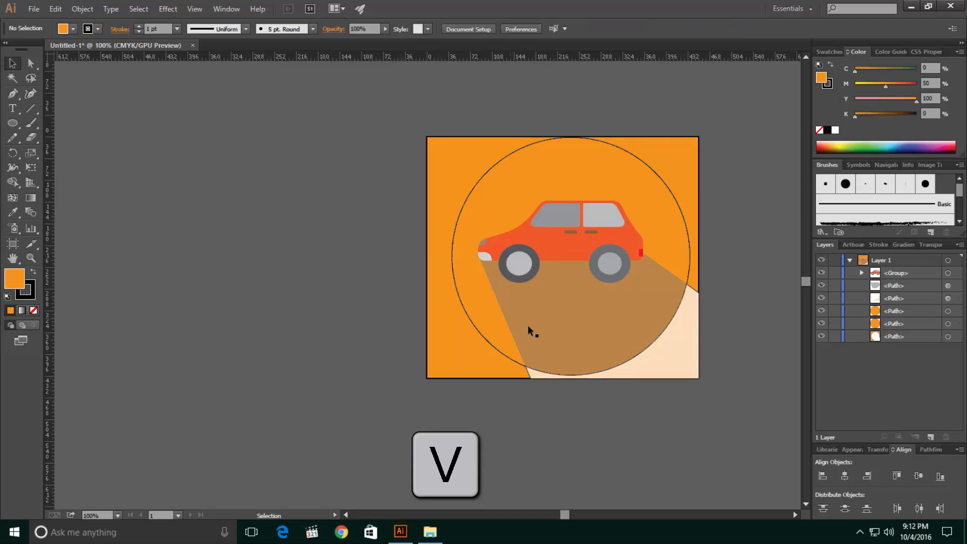
click(471, 360)
key(Delete)
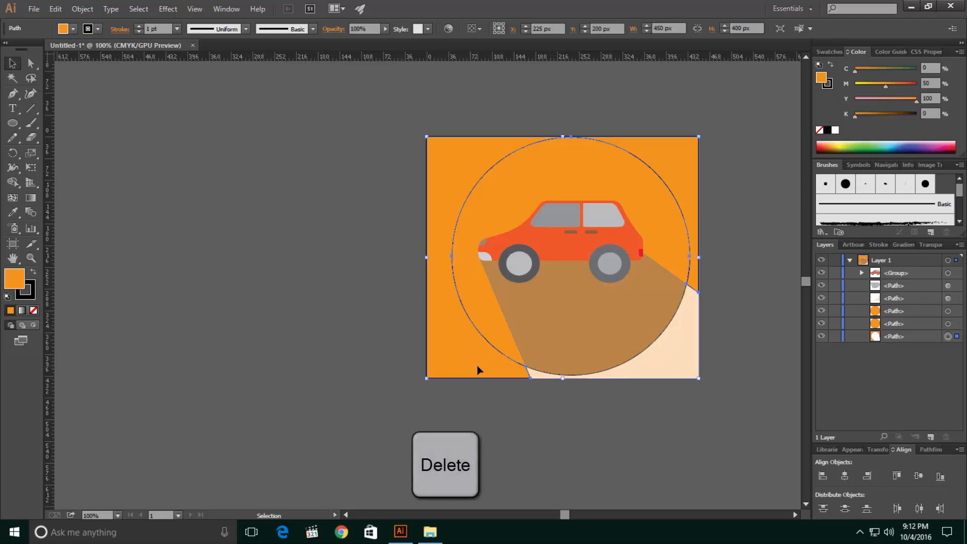
click(678, 356)
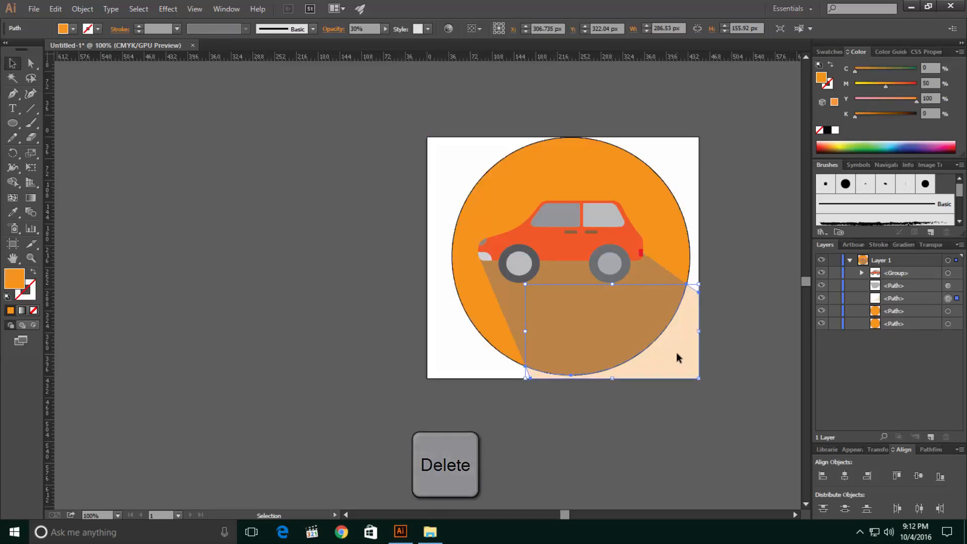
key(Delete)
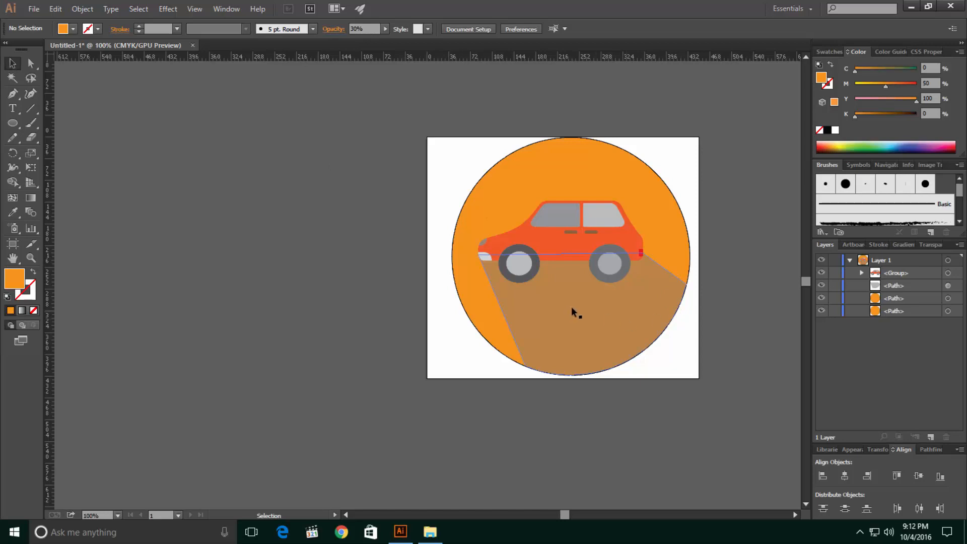
Step: Select the shadow inside the circle and set its opacity to 25%
click(595, 314)
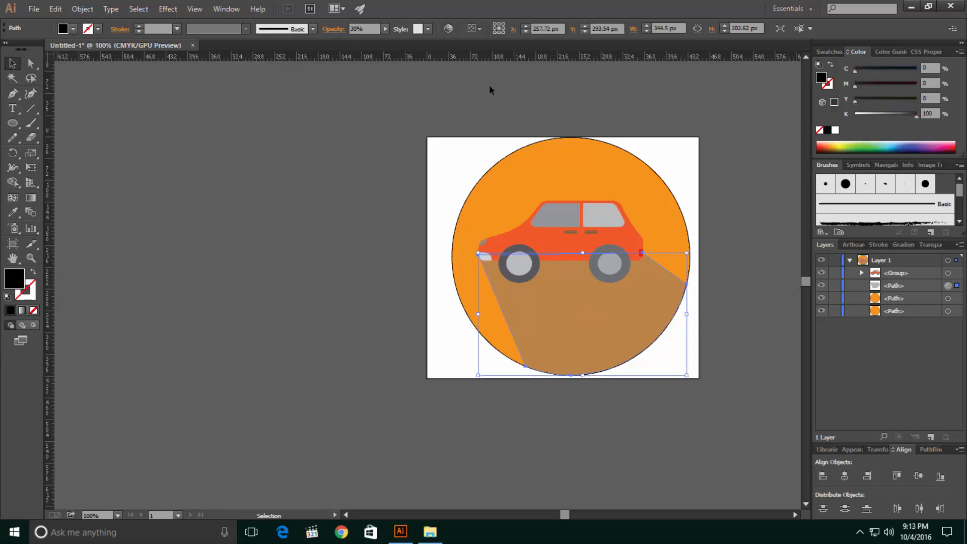
click(227, 9)
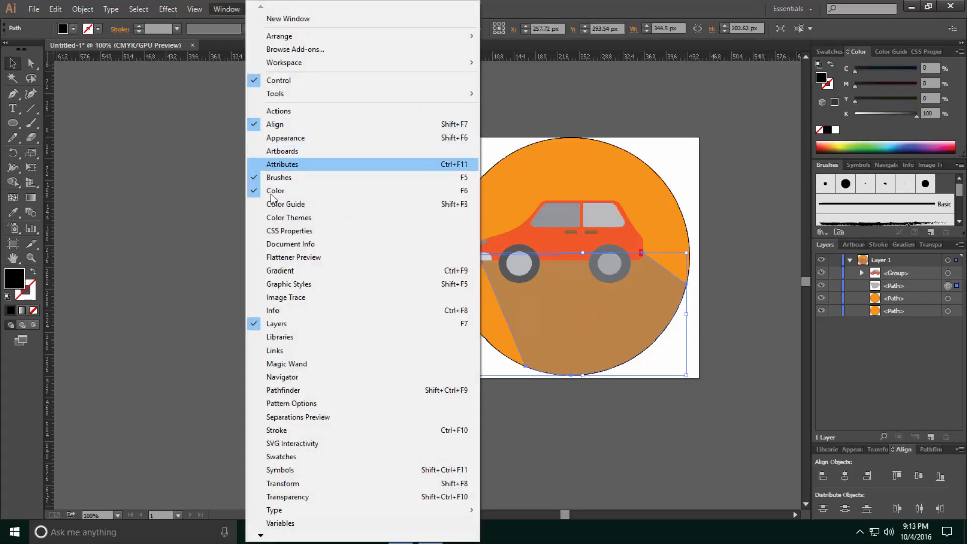
click(305, 496)
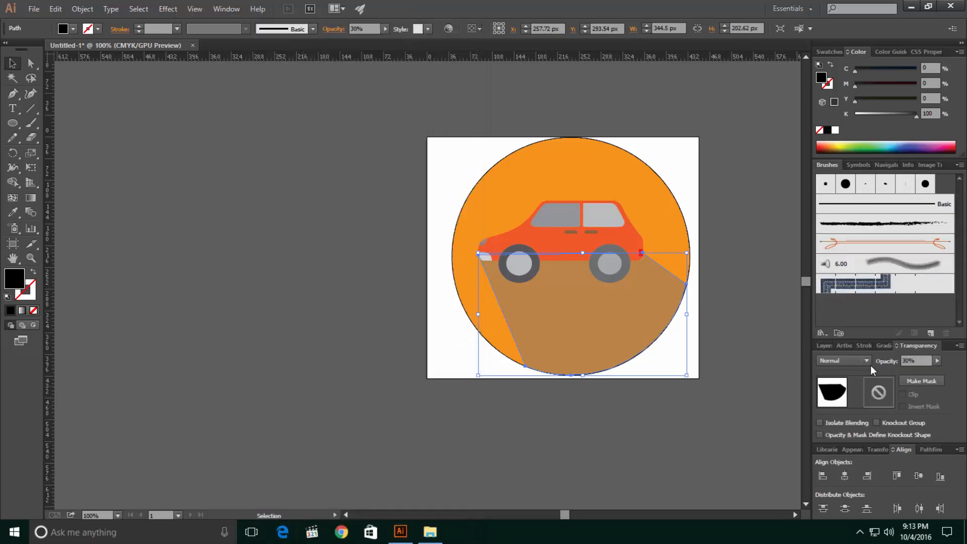
drag(917, 361, 897, 361)
text(25)
key(Return)
click(644, 474)
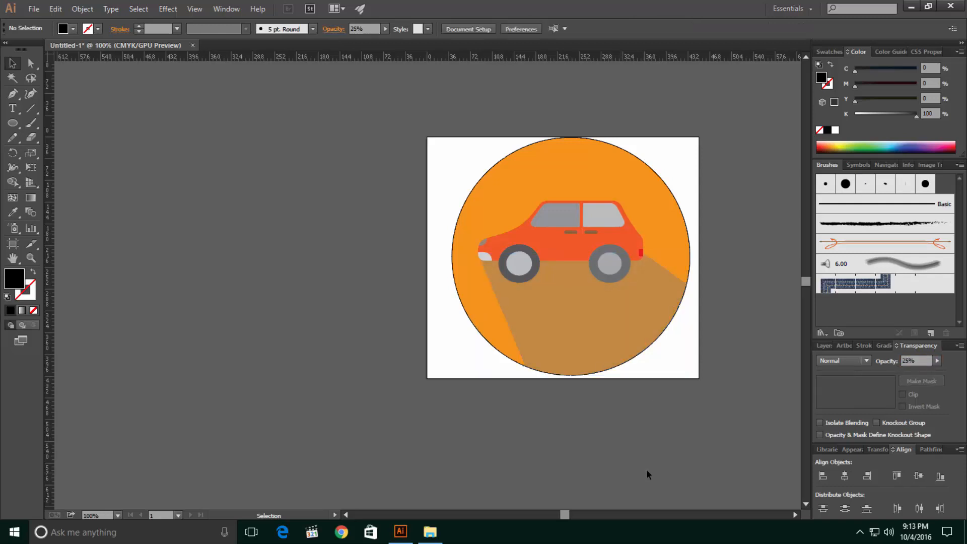
Step: Lower the shadow's opacity to 20%
drag(916, 361, 895, 361)
text(20)
key(Return)
scroll(711, 390, up, 3)
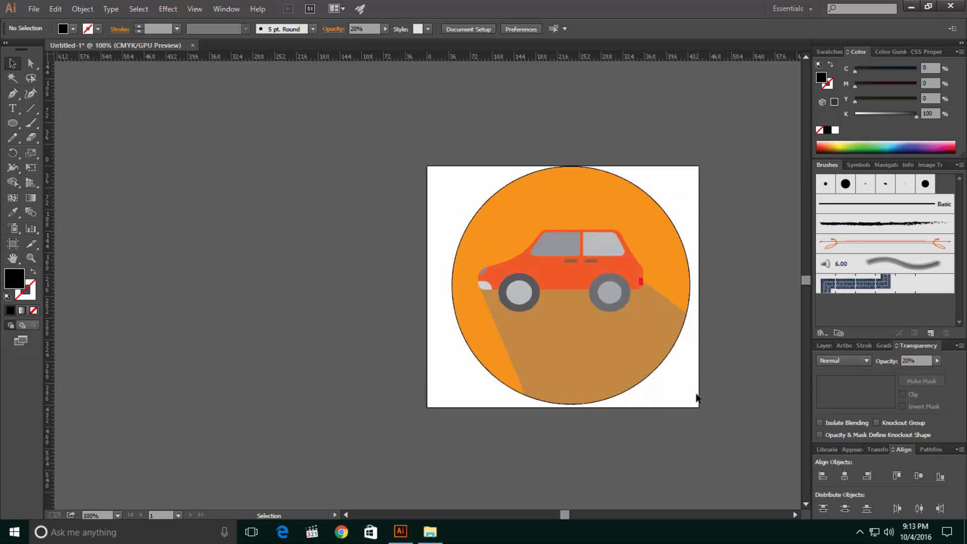
click(623, 356)
drag(926, 360, 858, 360)
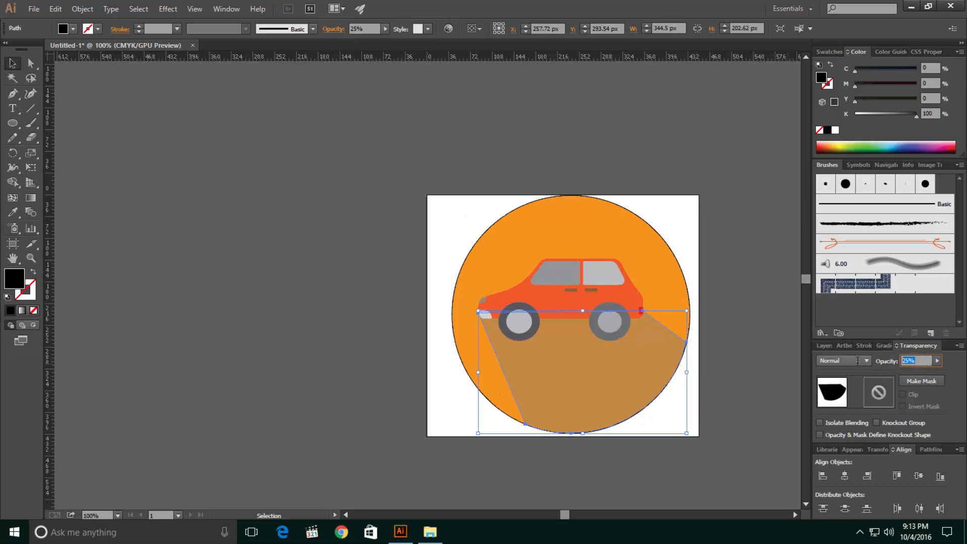
text(20)
click(736, 324)
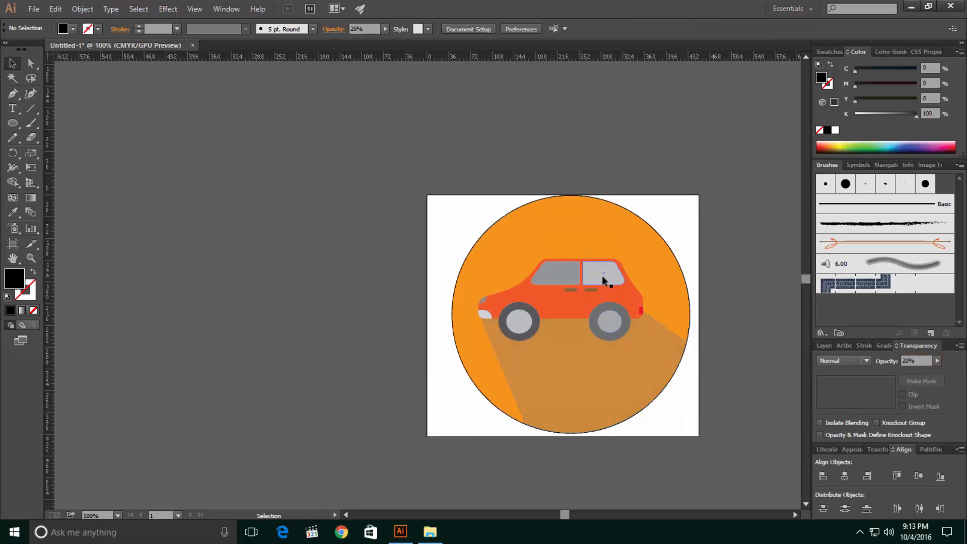
scroll(607, 276, up, 3)
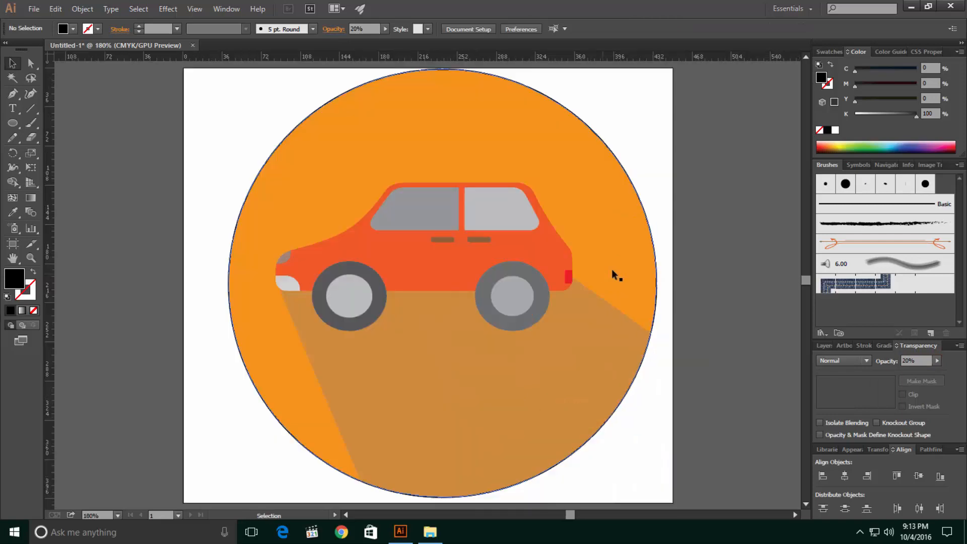
scroll(491, 320, down, 2)
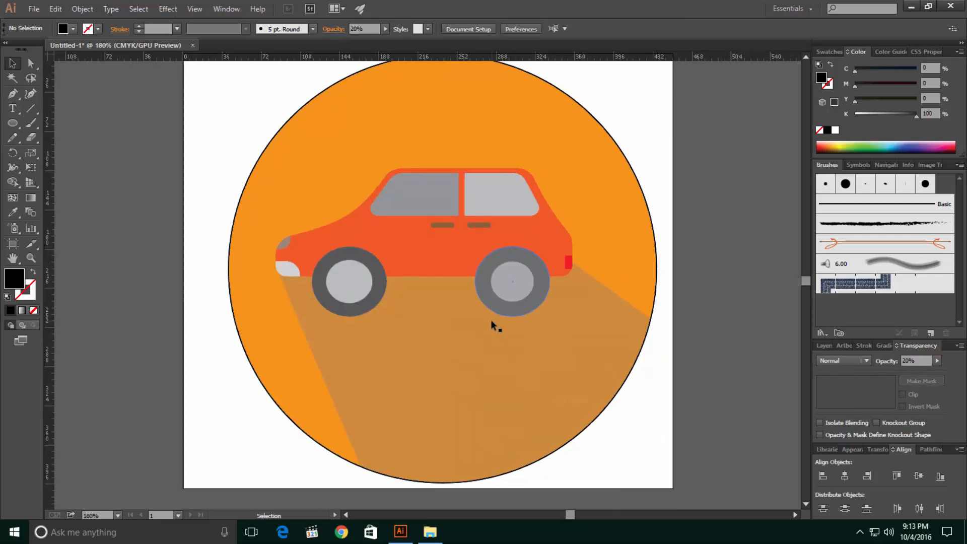
scroll(488, 315, up, 3)
scroll(488, 316, down, 3)
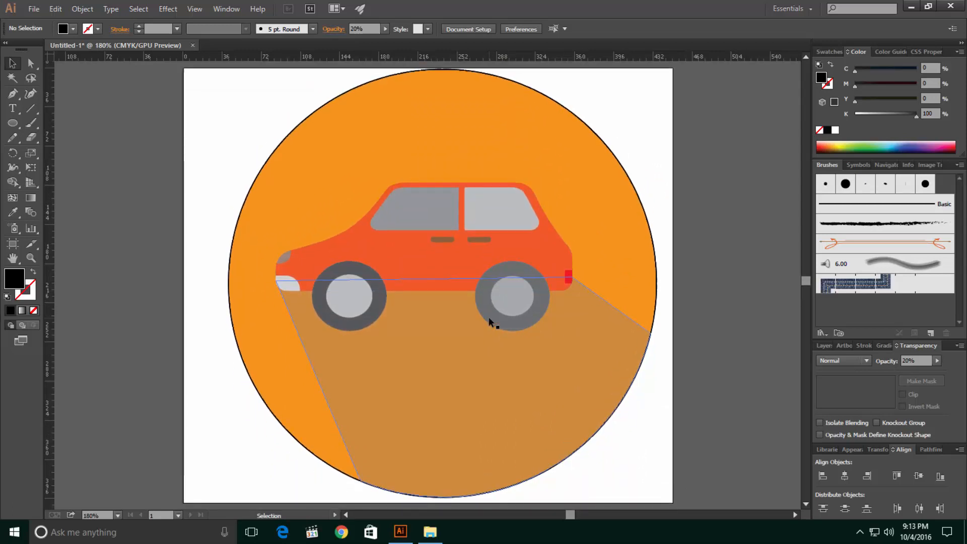
drag(715, 133, 244, 259)
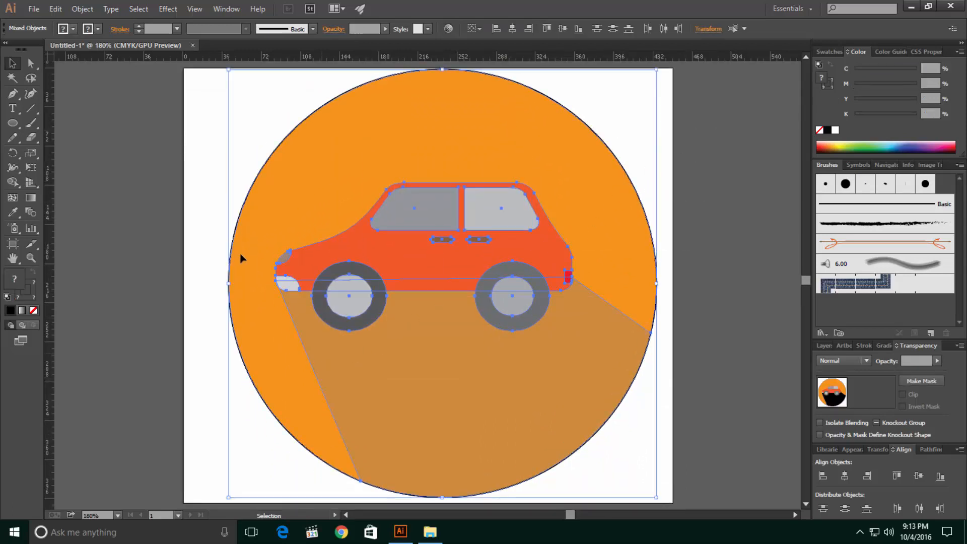
click(117, 195)
click(251, 183)
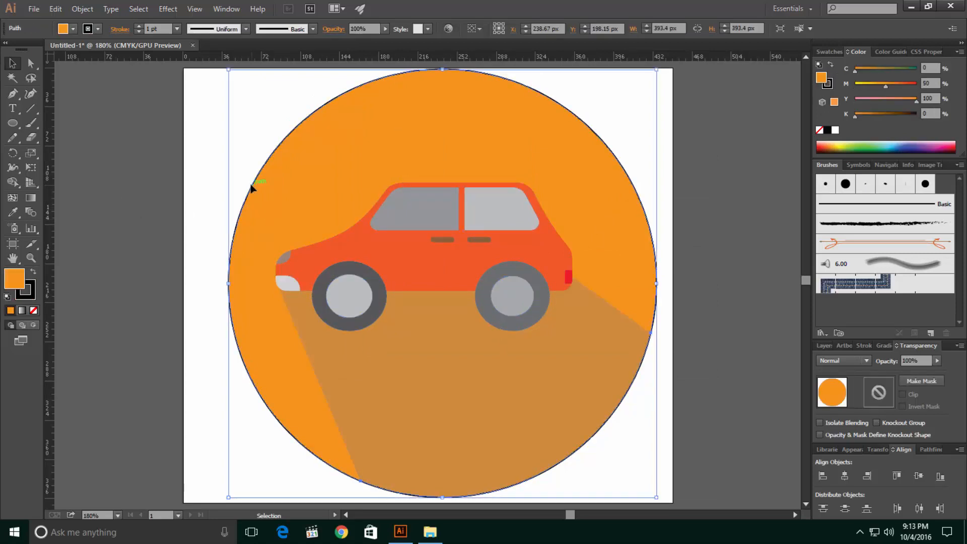
click(118, 123)
Step: Select the circle, shadow and car together and set their stroke to None
drag(185, 102, 702, 454)
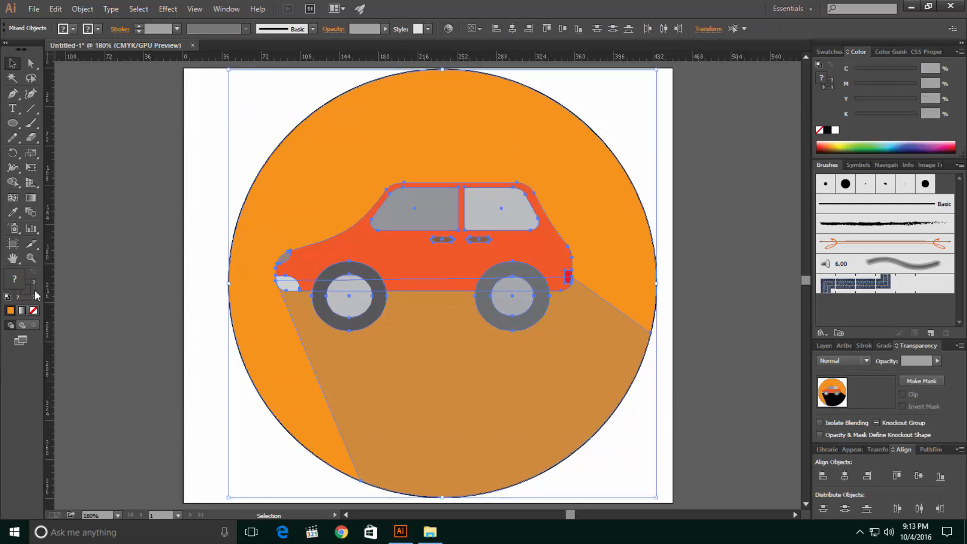
key(x)
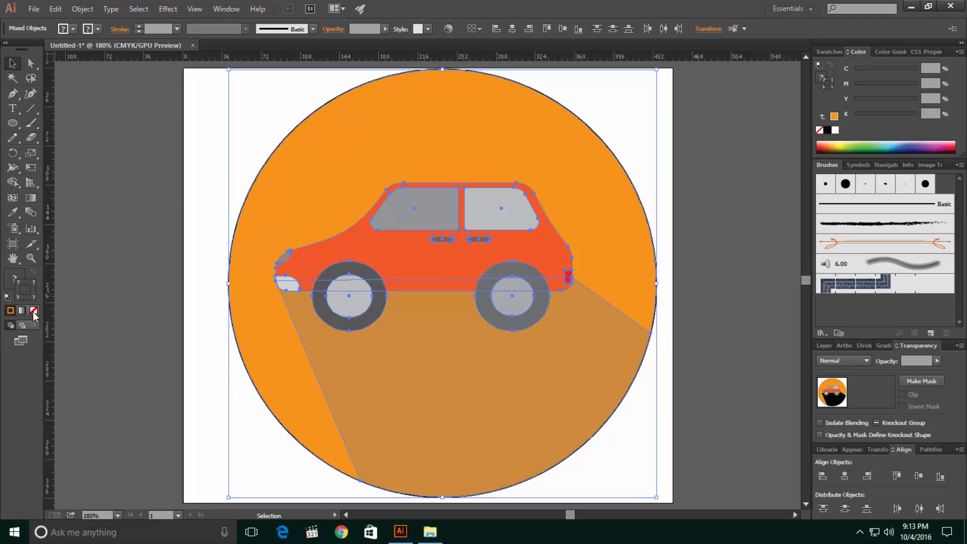
click(10, 281)
click(35, 296)
click(33, 312)
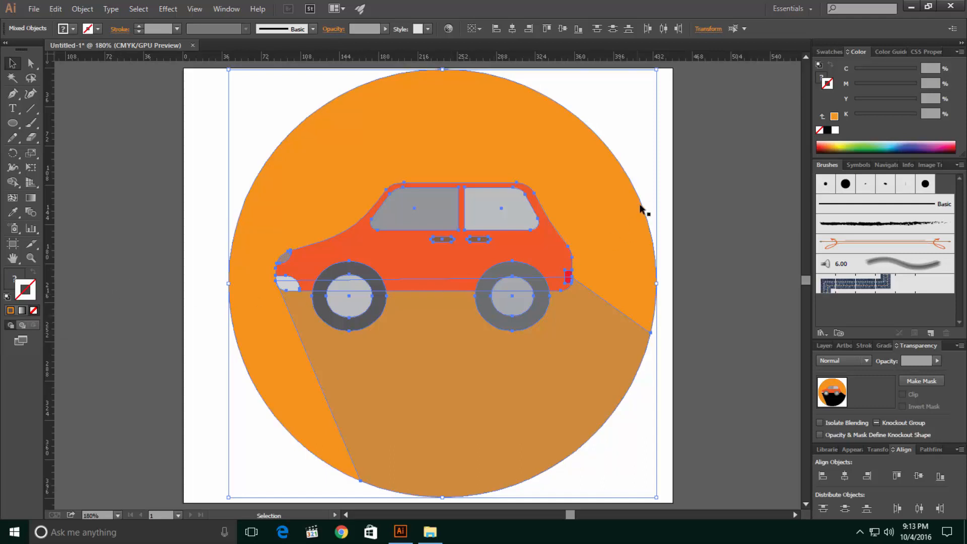
click(704, 200)
Step: Group the circle with the shadow, and group the result with the car
scroll(507, 331, up, 3)
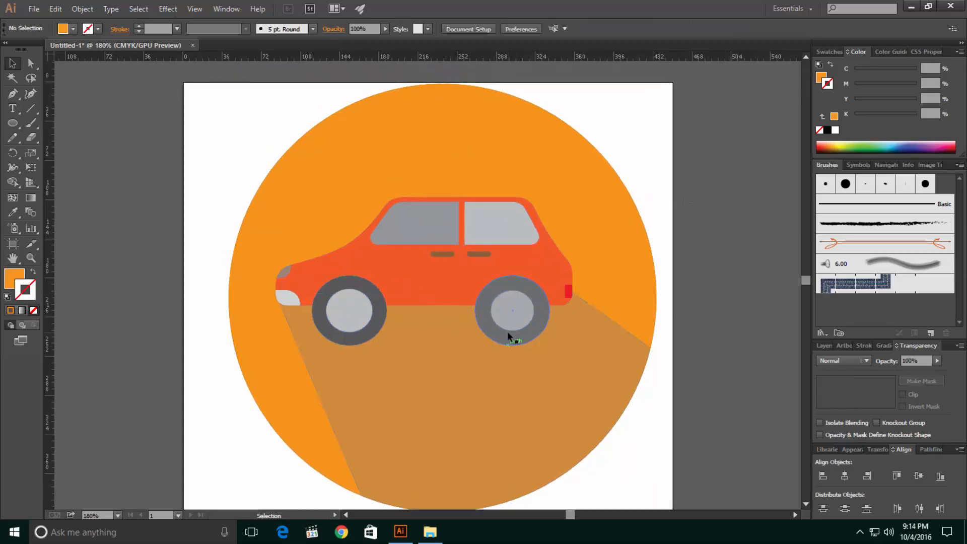
scroll(507, 331, down, 3)
drag(188, 392, 433, 417)
right_click(432, 413)
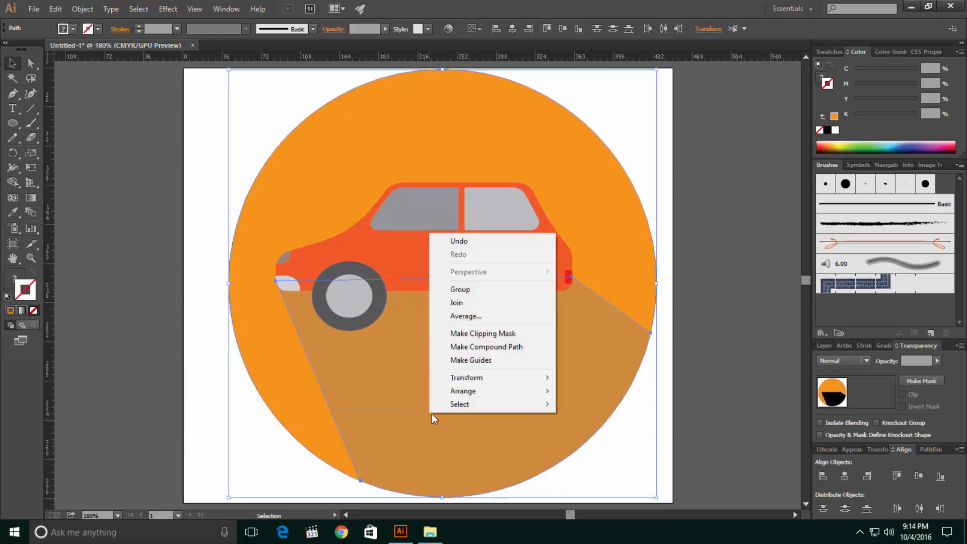
click(463, 290)
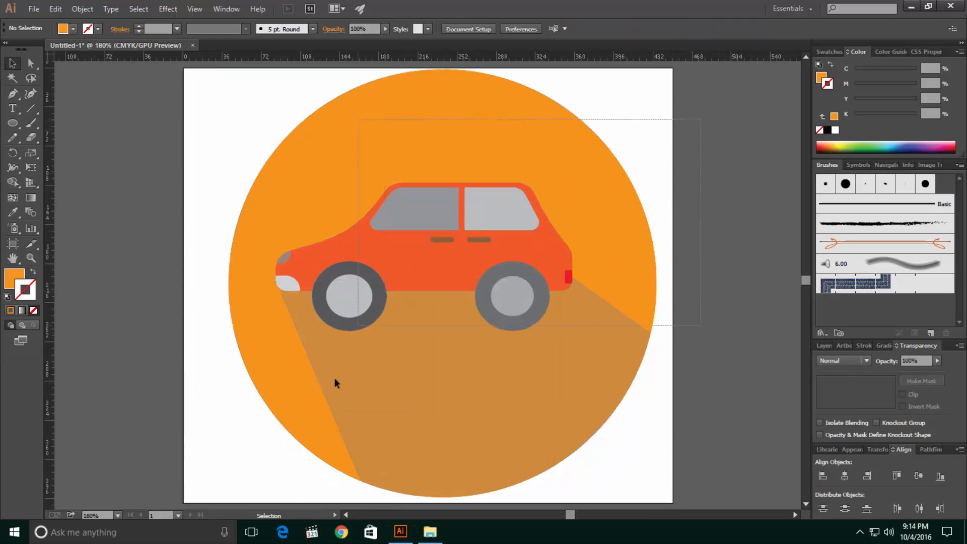
shift+click(361, 329)
right_click(363, 329)
click(394, 385)
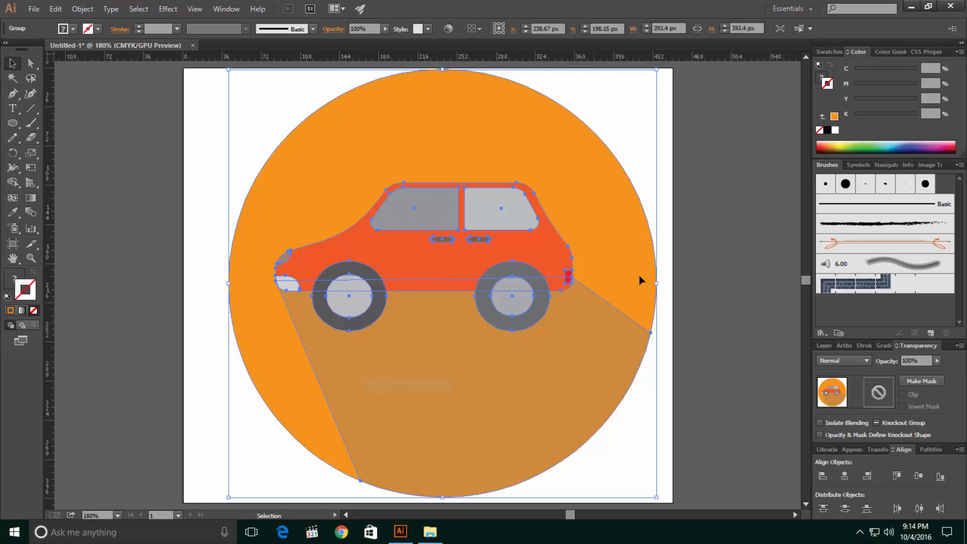
click(739, 217)
scroll(469, 374, up, 2)
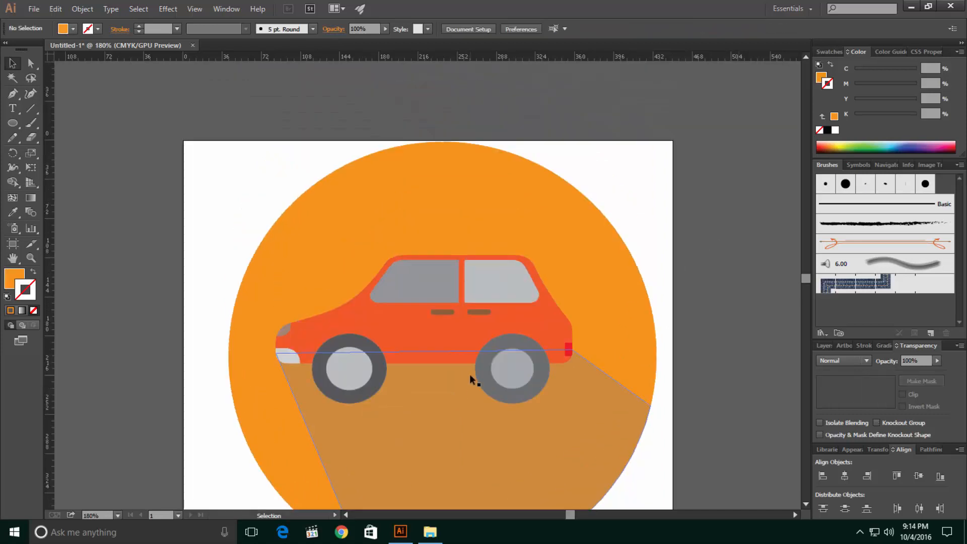
scroll(470, 374, down, 3)
scroll(469, 375, up, 2)
scroll(469, 375, up, 2)
scroll(470, 375, down, 2)
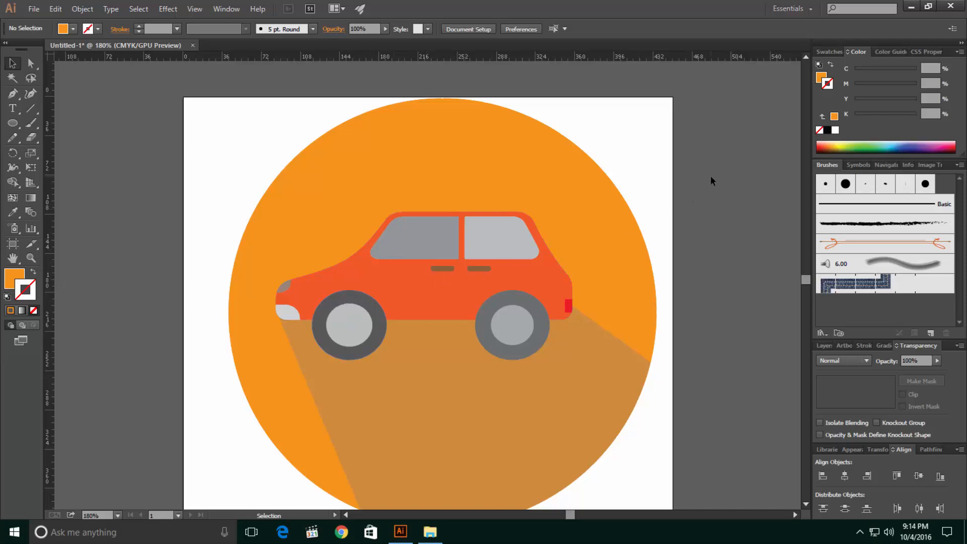
scroll(711, 177, down, 2)
scroll(710, 177, up, 3)
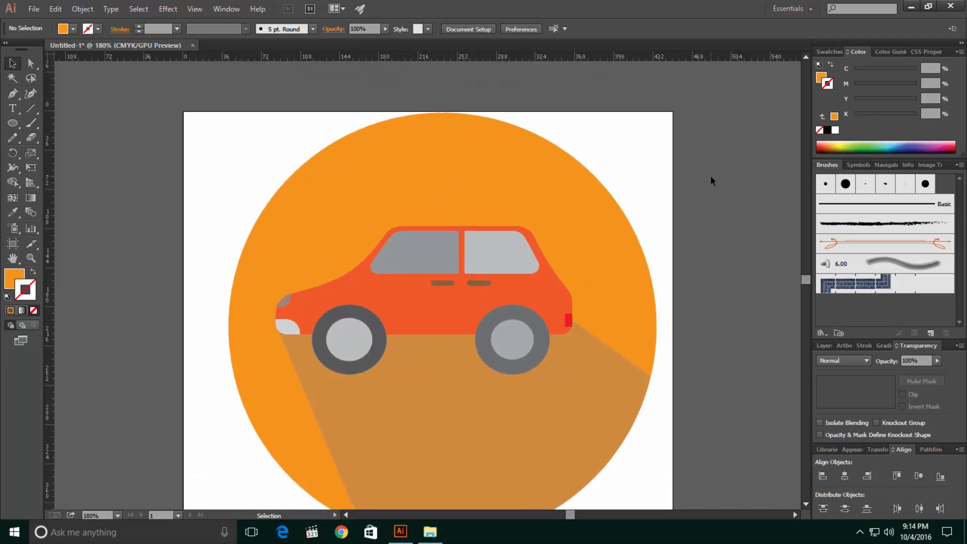